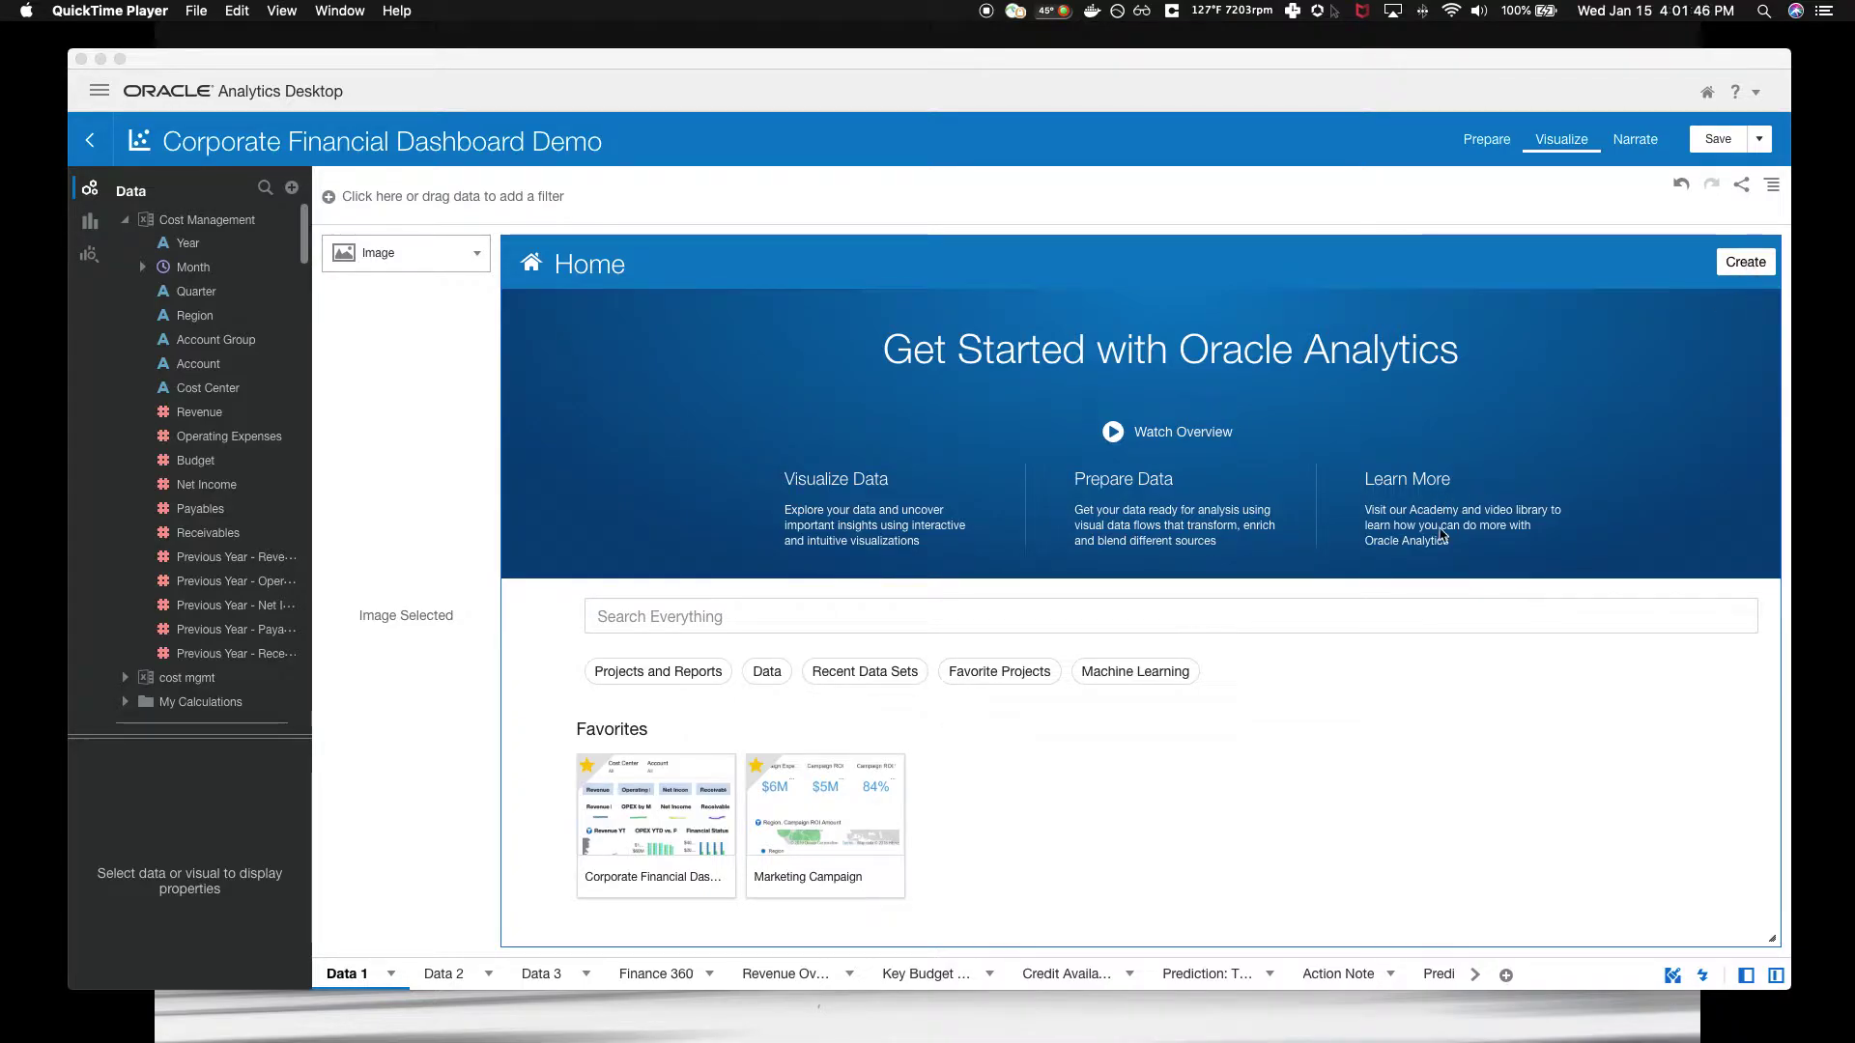
# - Step through the Data 2 and Data 3 canvases, ending on the Finance 360 canvas
pyautogui.click(439, 977)
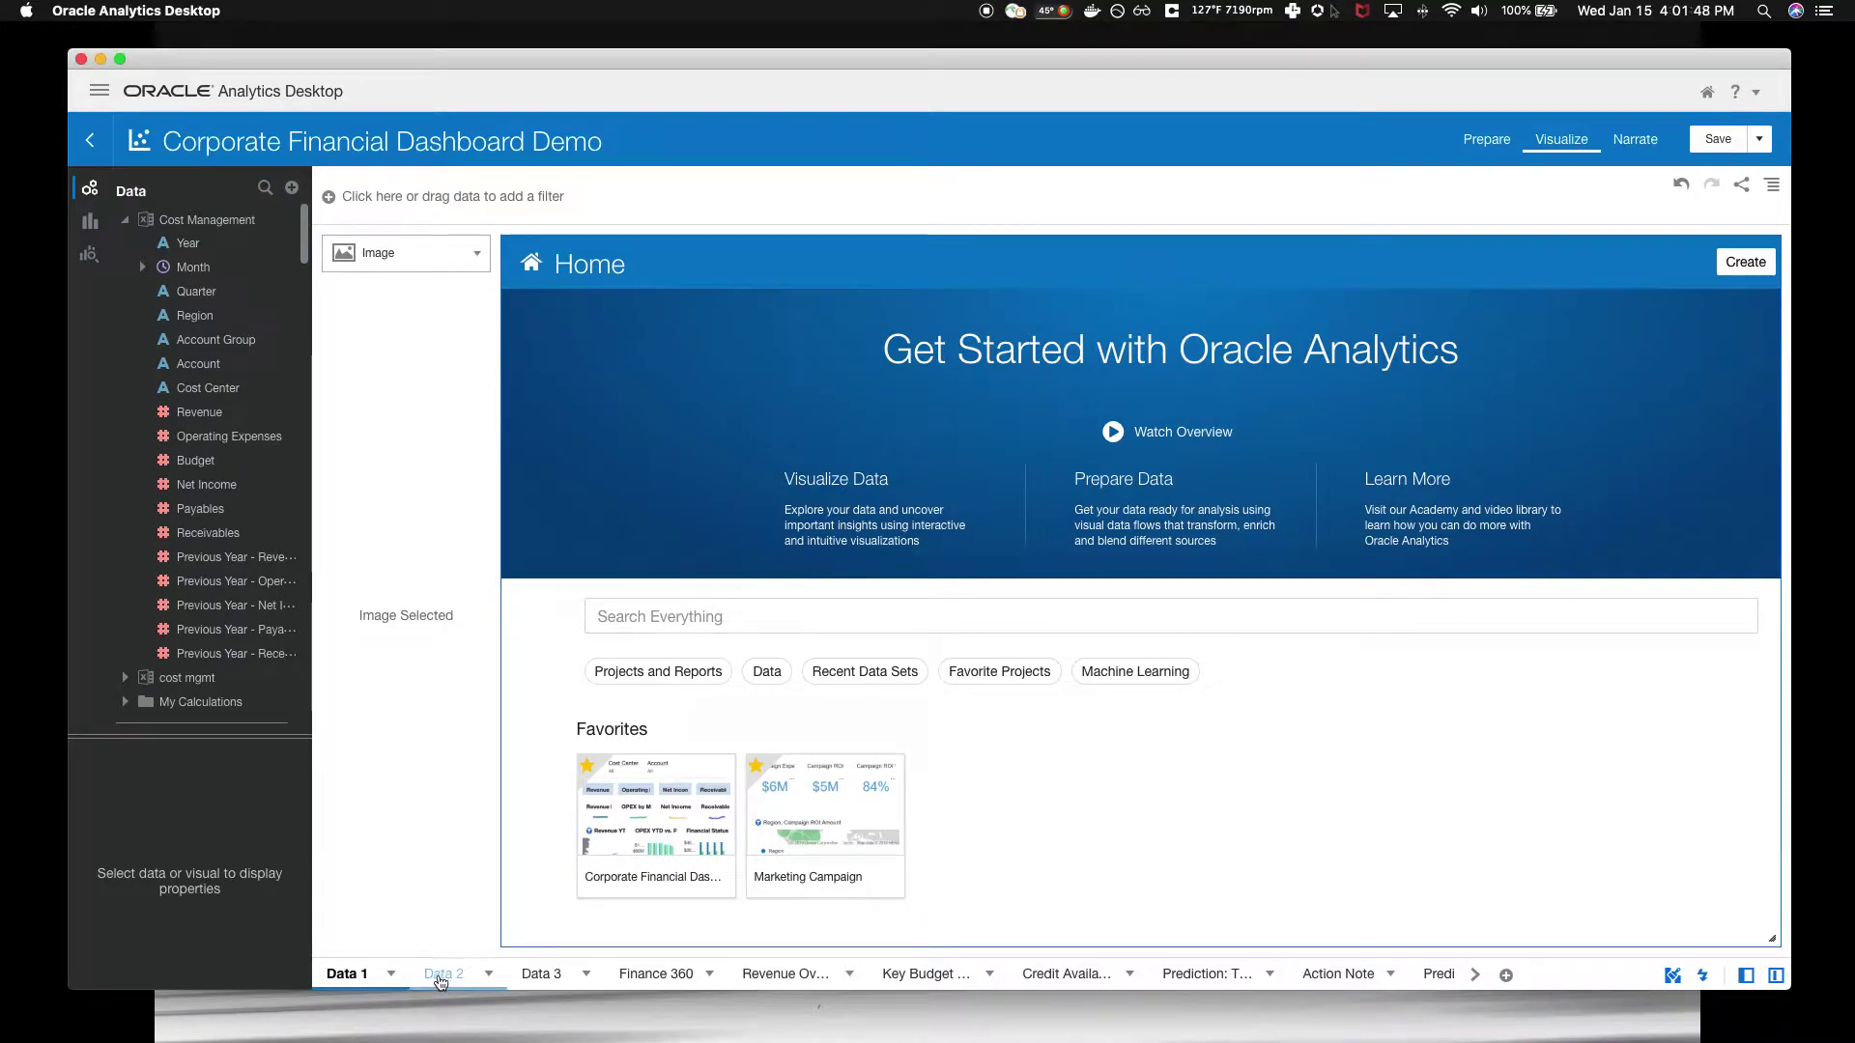
pyautogui.click(1746, 262)
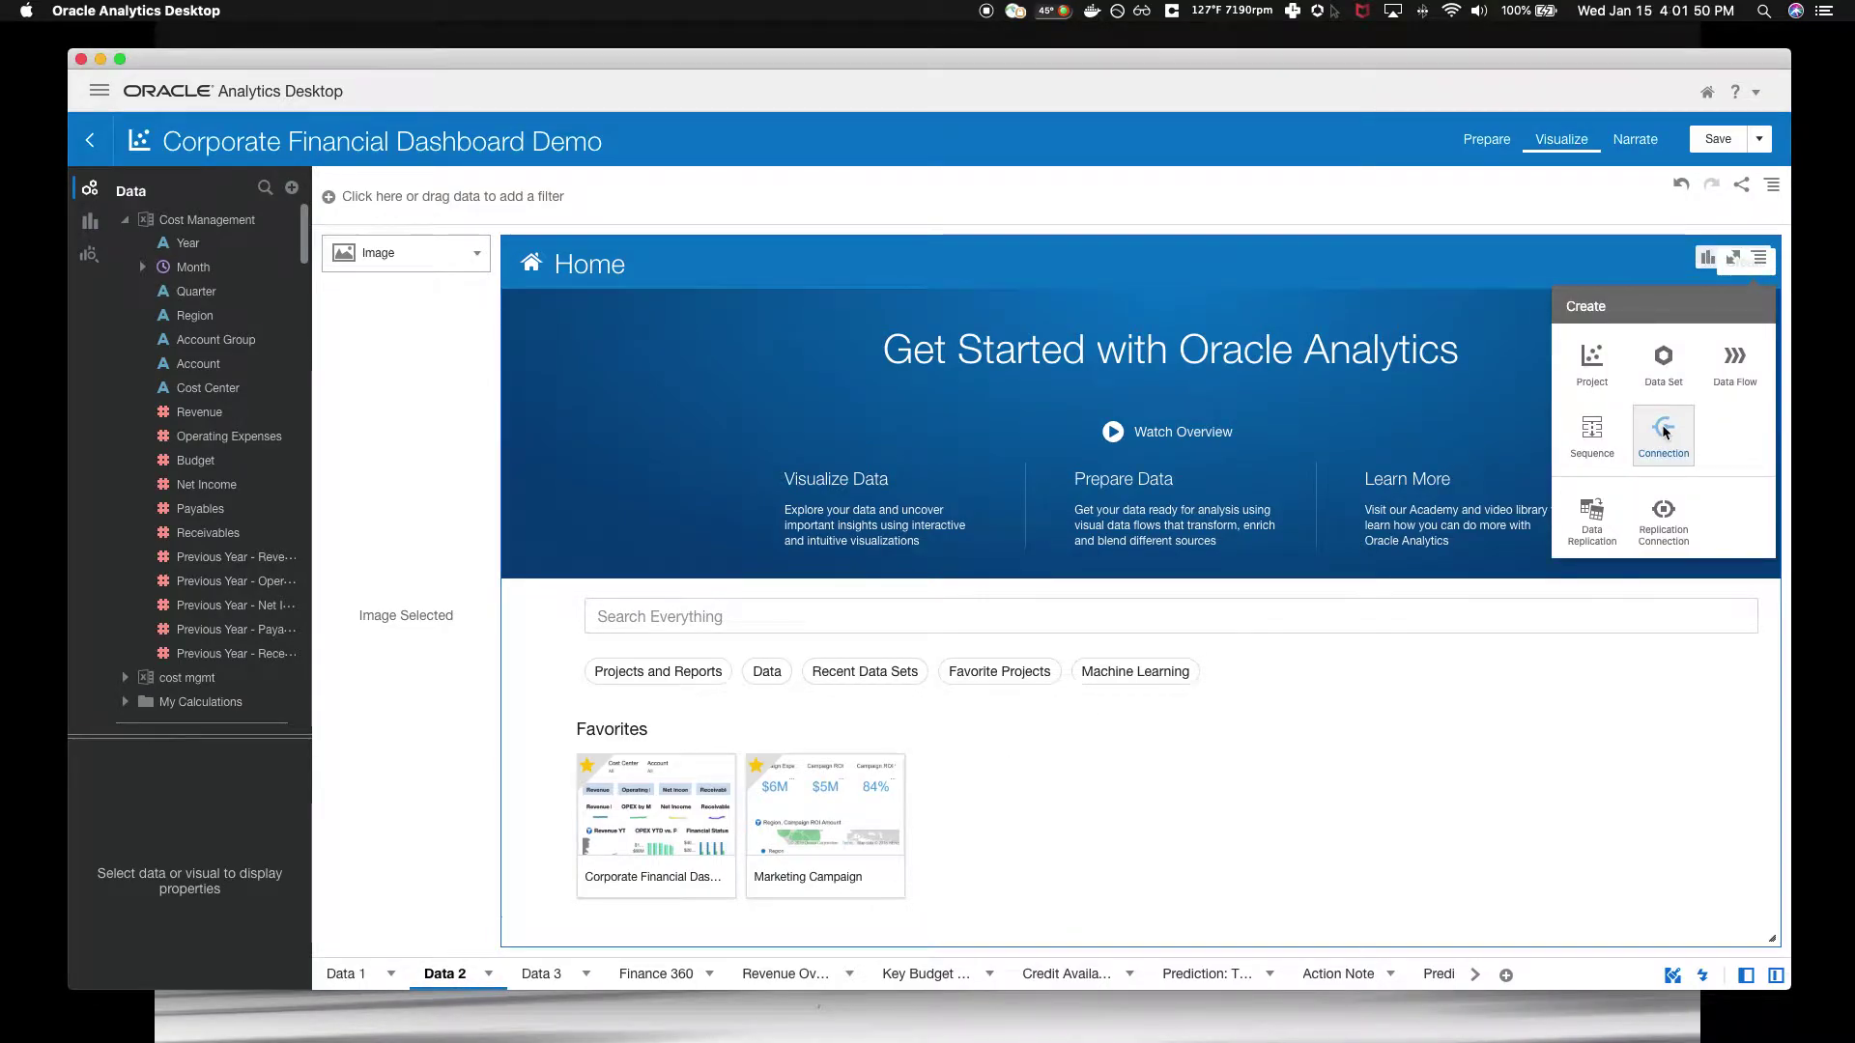
pyautogui.click(543, 976)
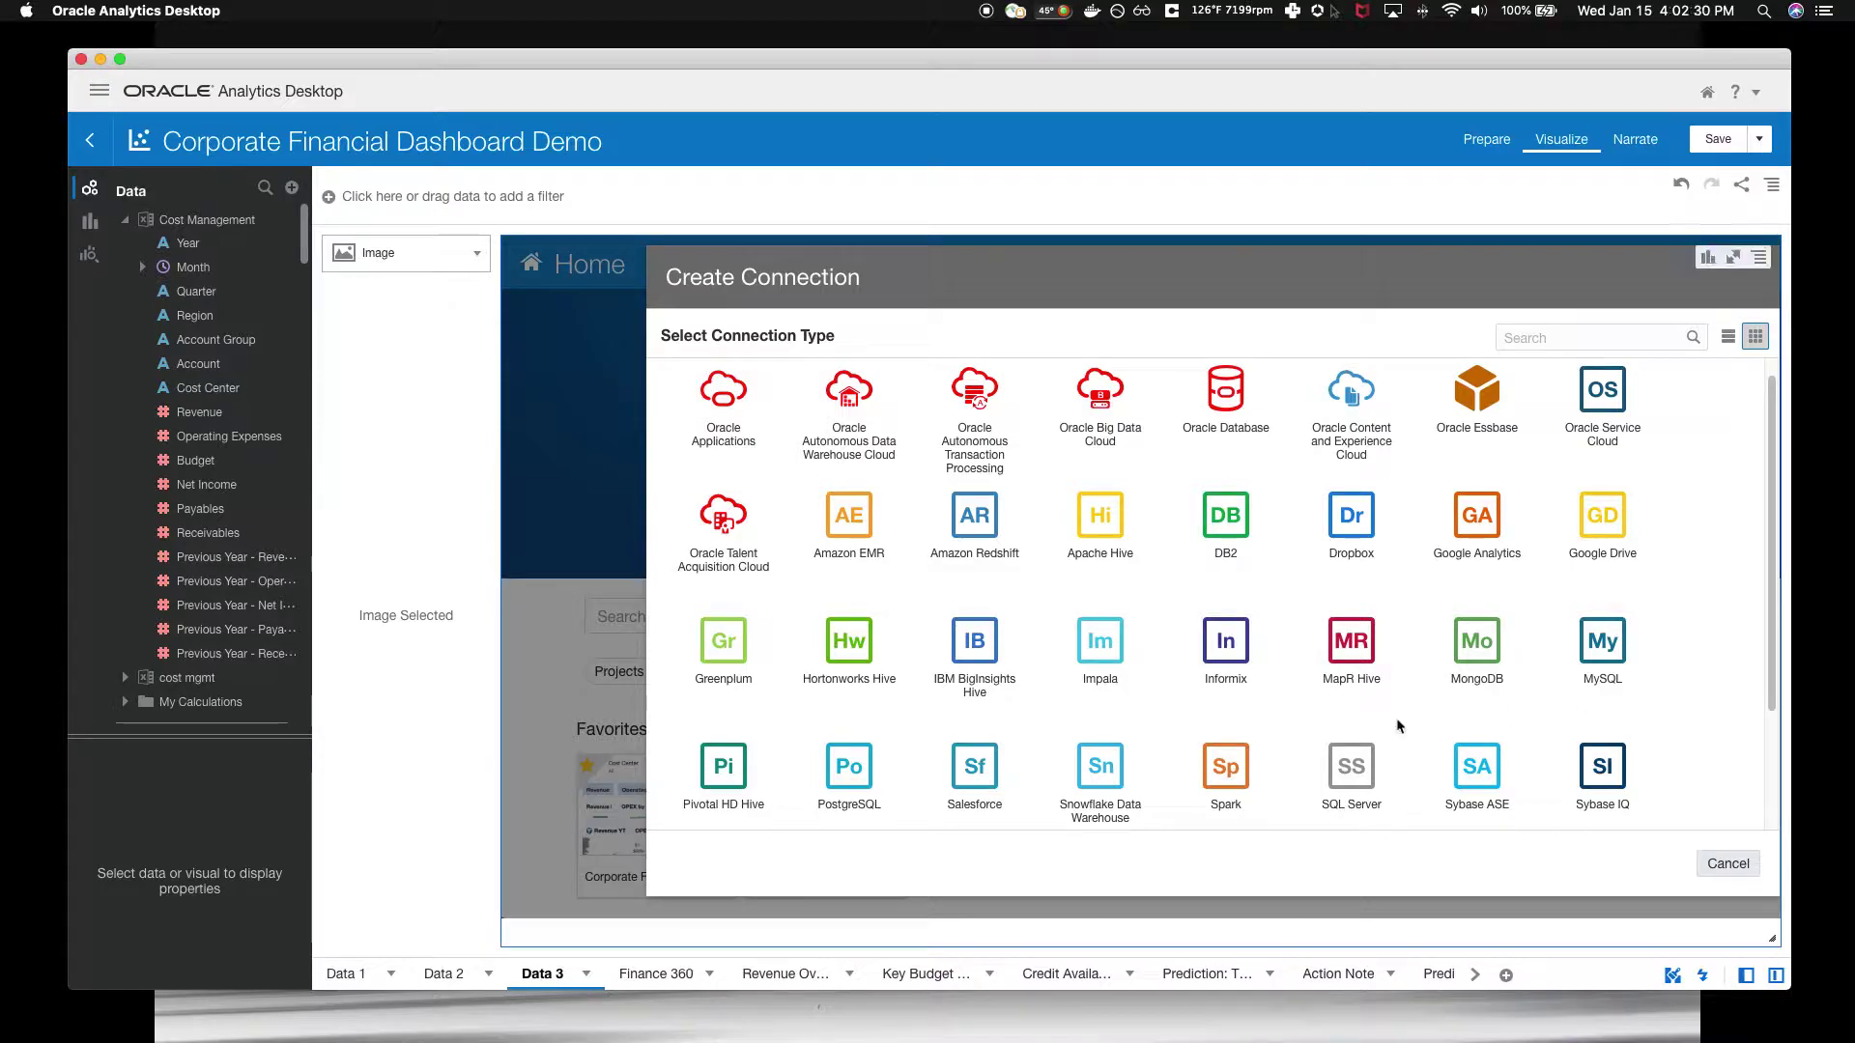
pyautogui.click(661, 979)
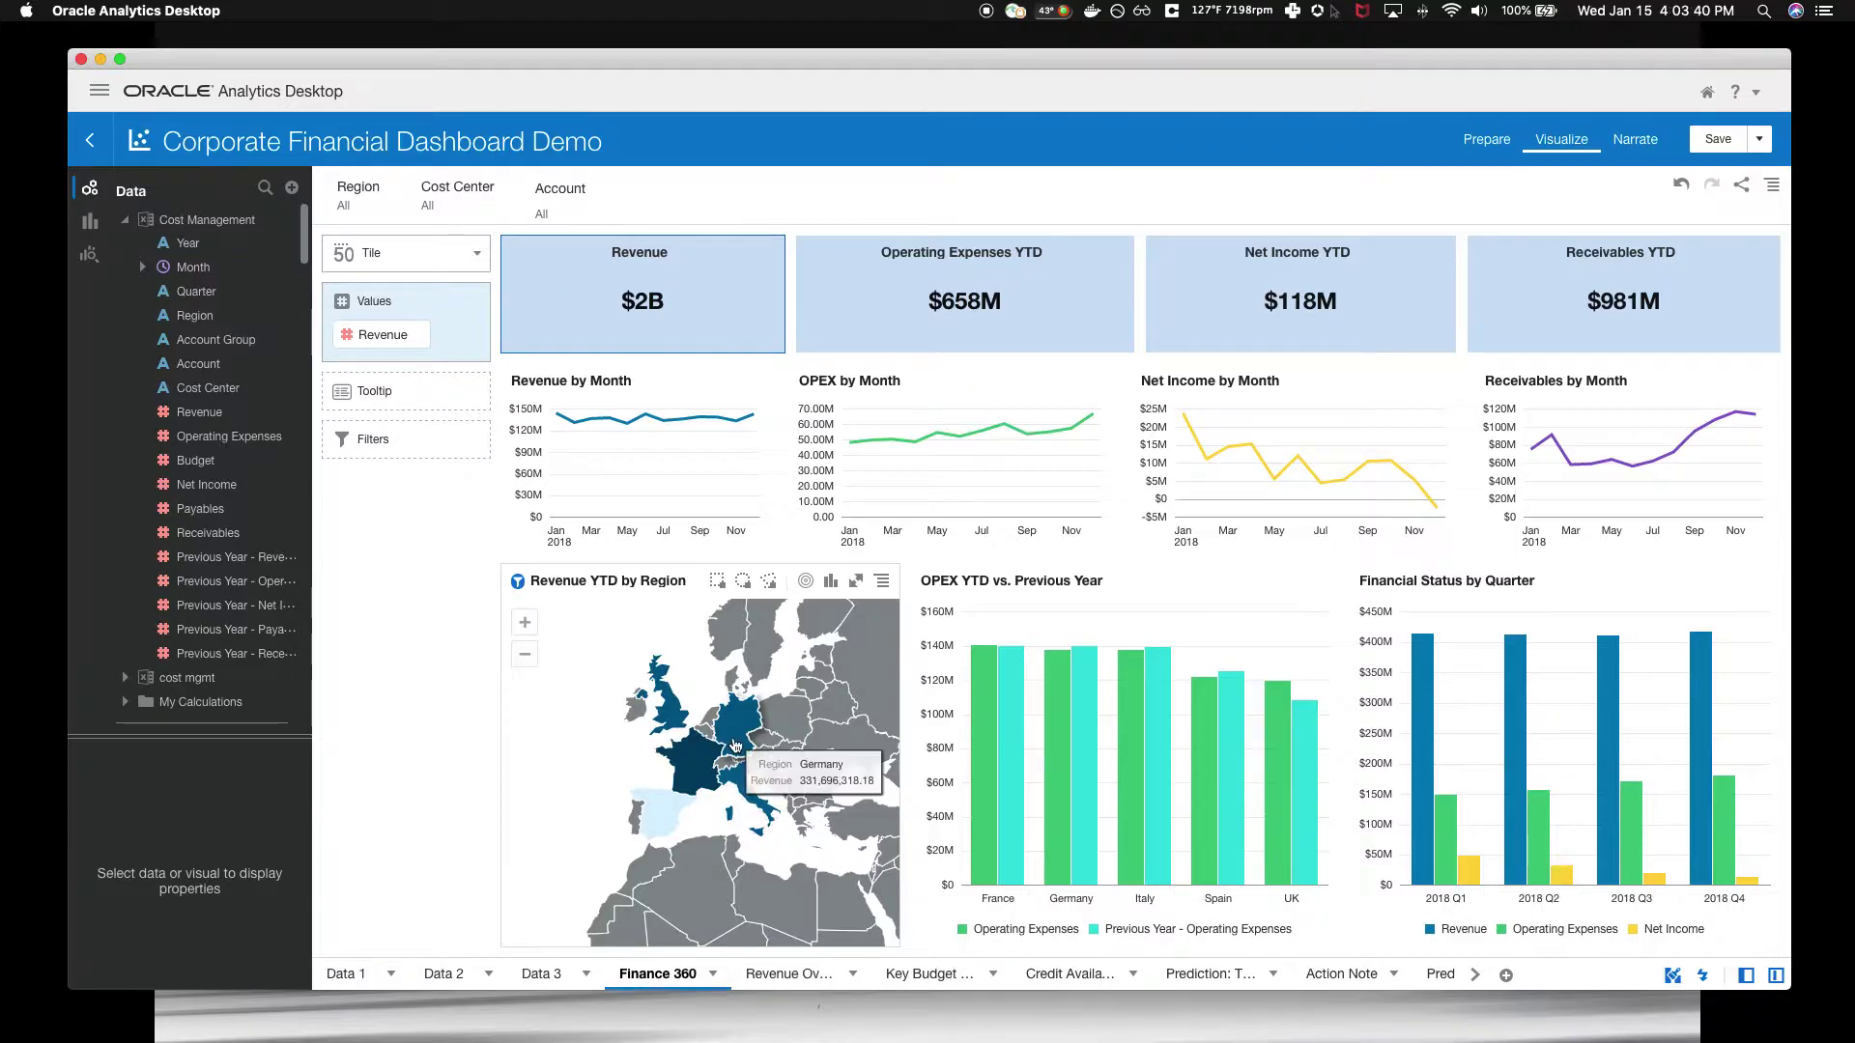
# - Pick France, then Italy, on the Revenue YTD by Region map to show $332M revenue
pyautogui.moveTo(691, 773)
pyautogui.click(690, 773)
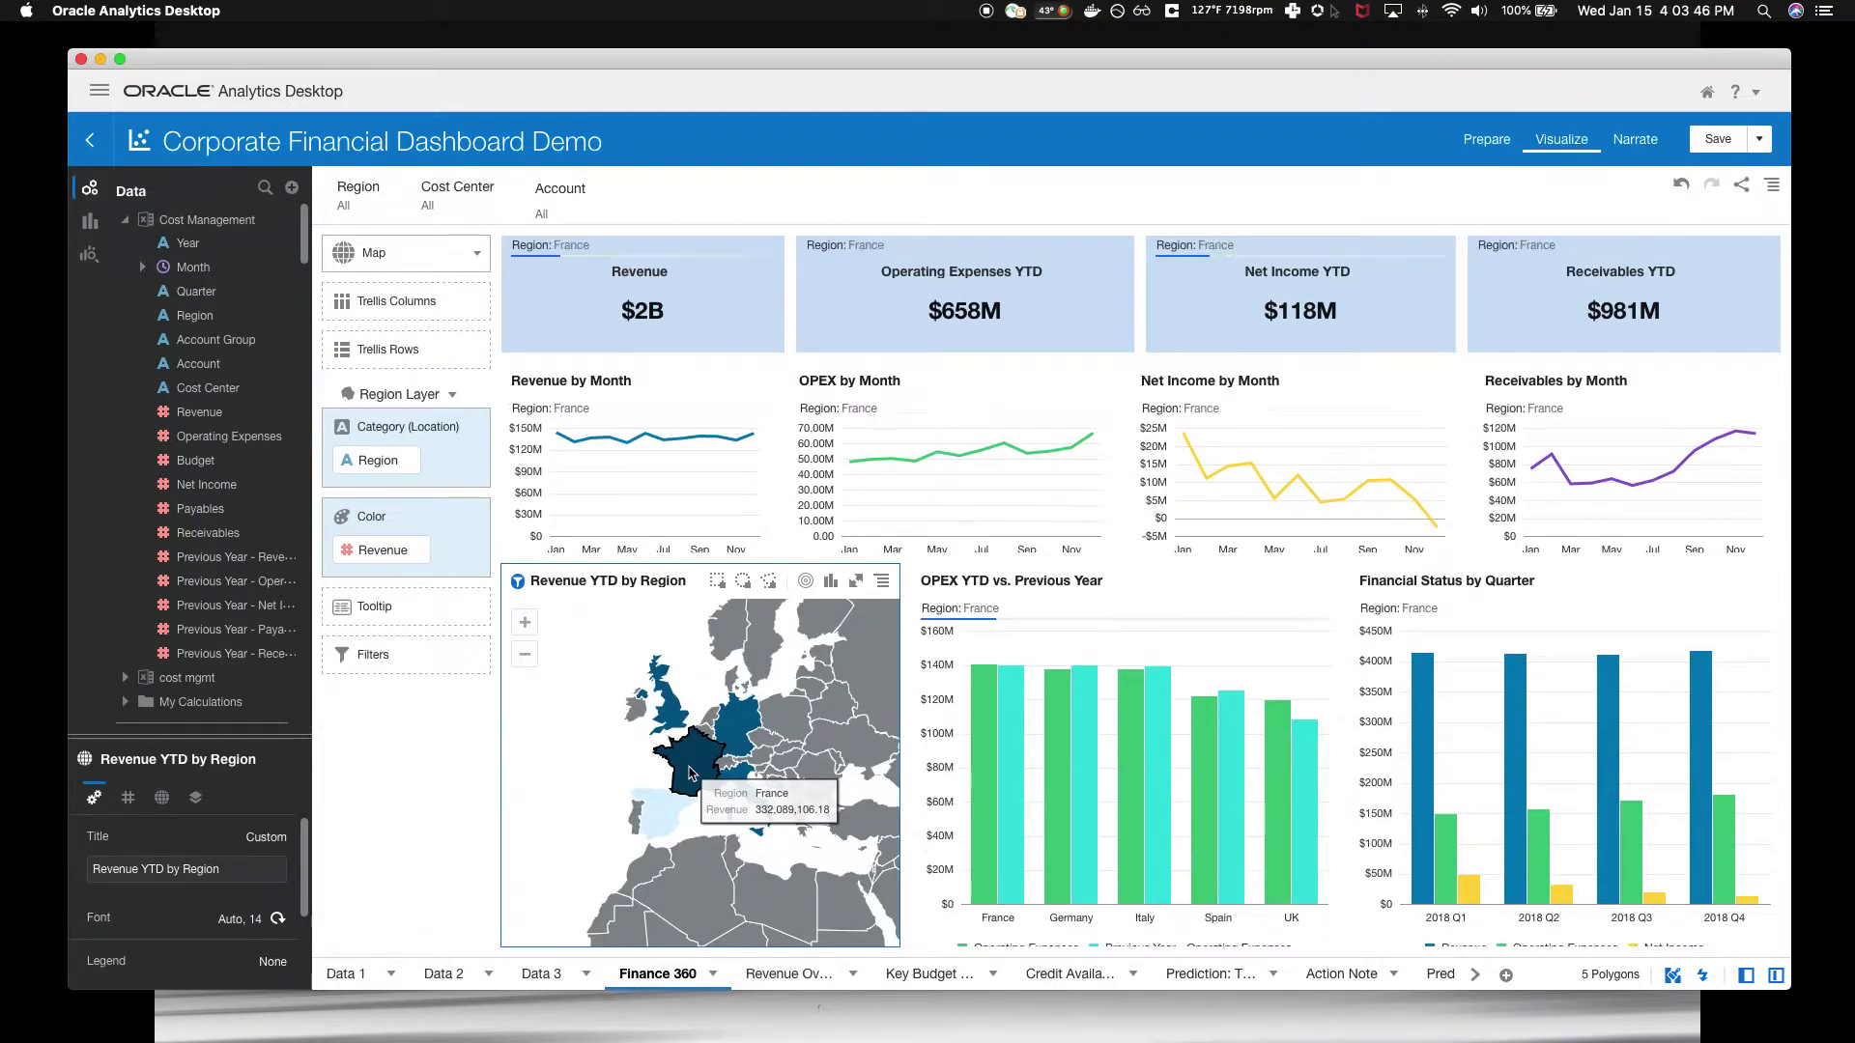
pyautogui.moveTo(702, 772)
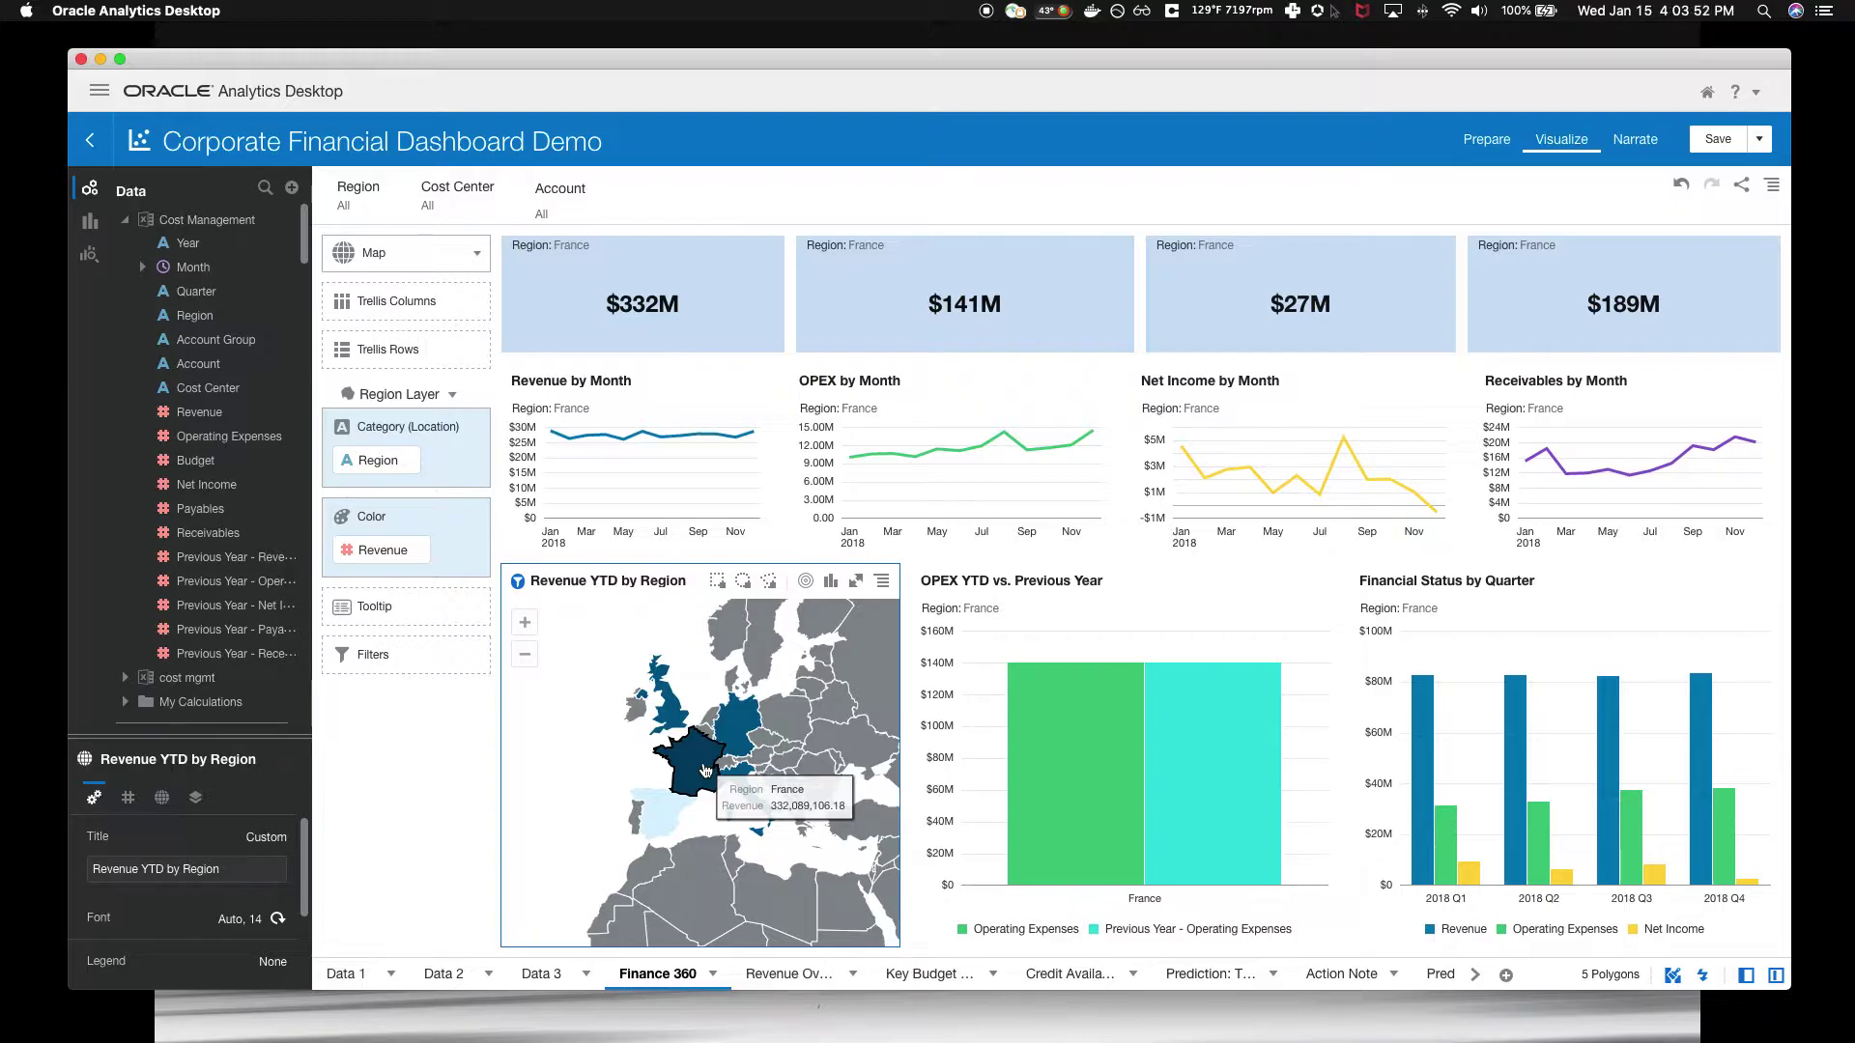
pyautogui.moveTo(750, 737)
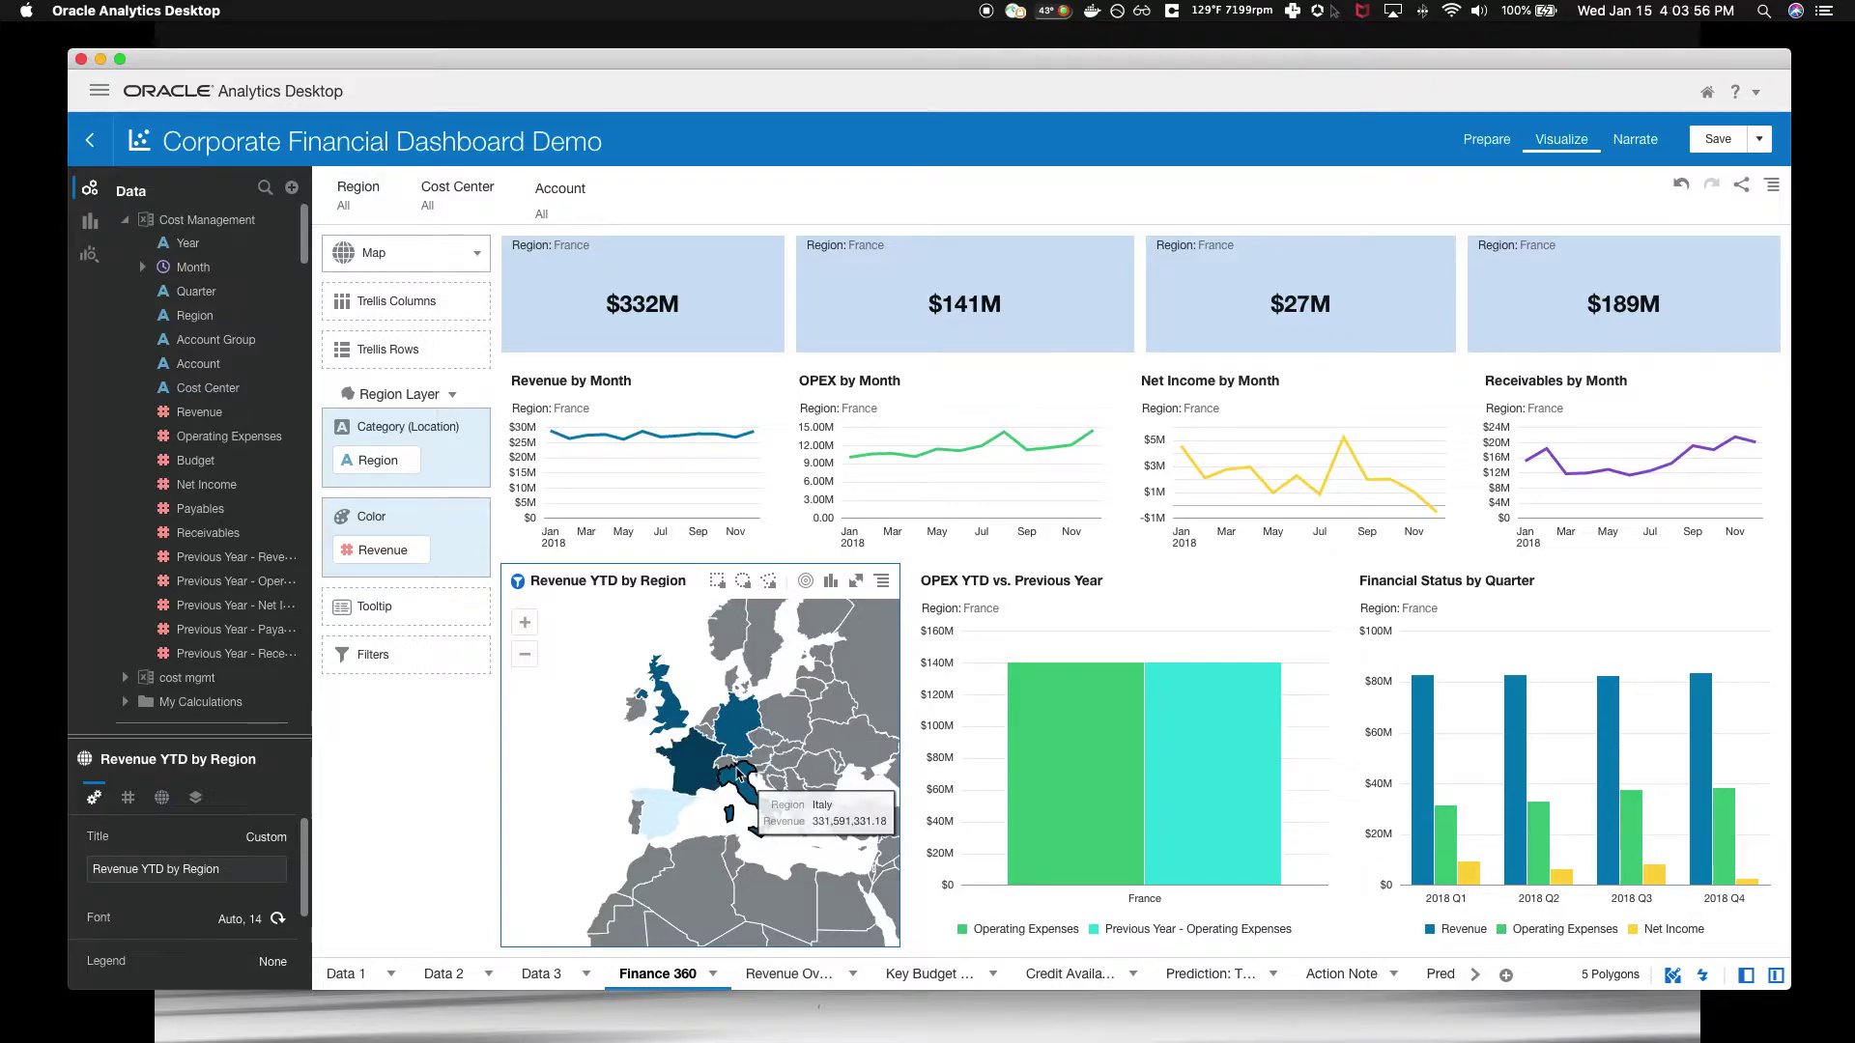
pyautogui.click(738, 773)
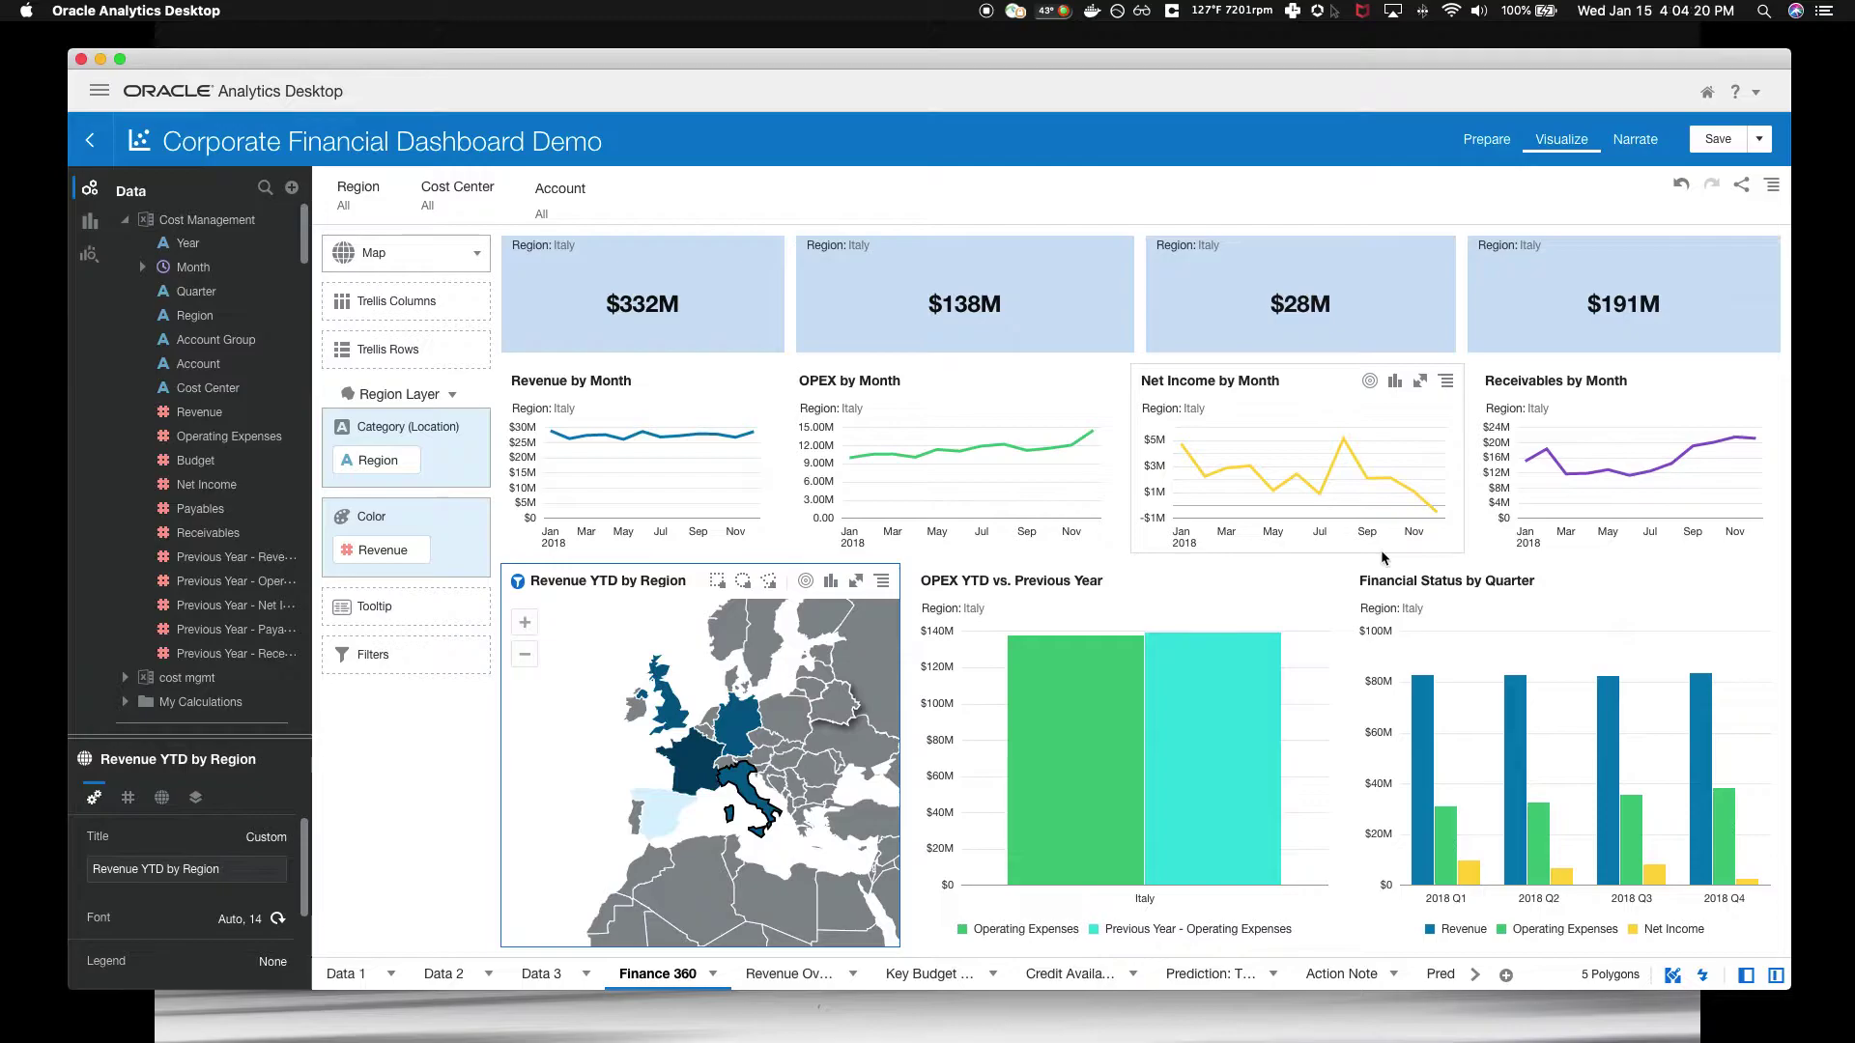
pyautogui.click(1771, 186)
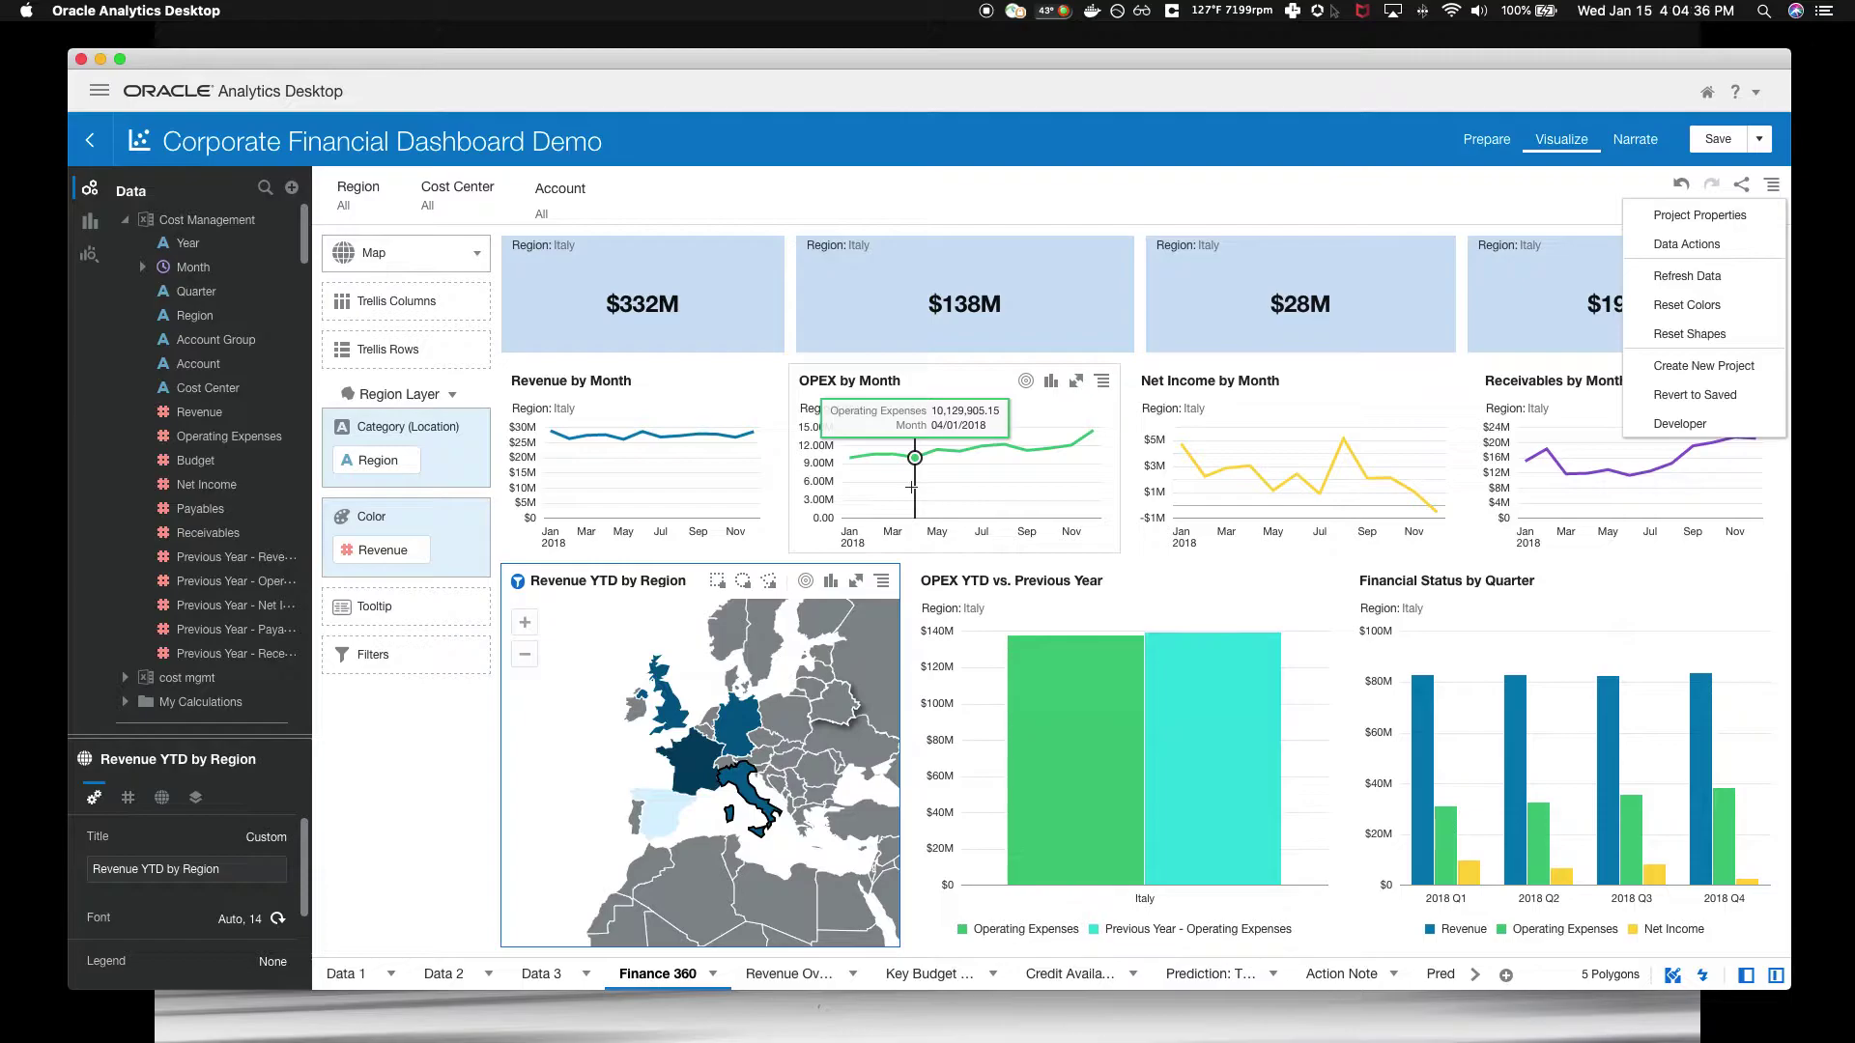
# - Apply Use as Filter to the 2018 Q1 bars in Financial Status by Quarter
pyautogui.click(1445, 875)
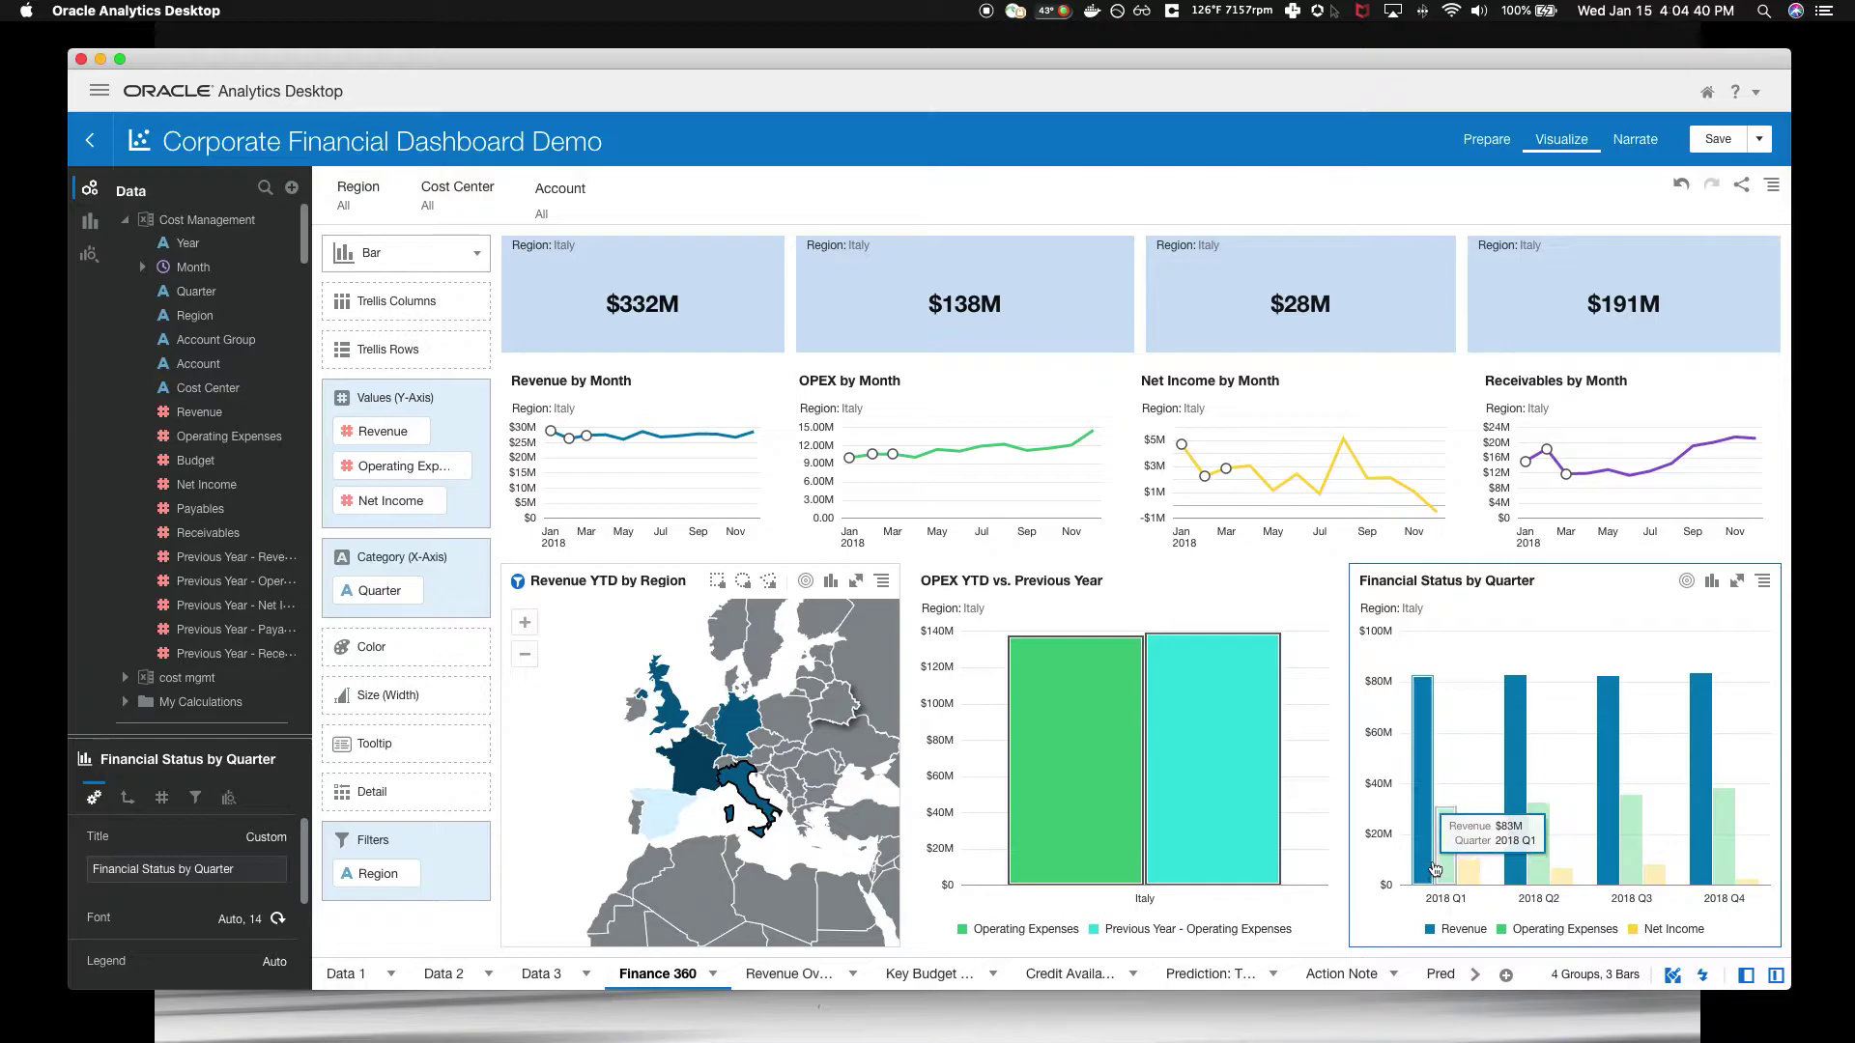
pyautogui.rightClick(1424, 865)
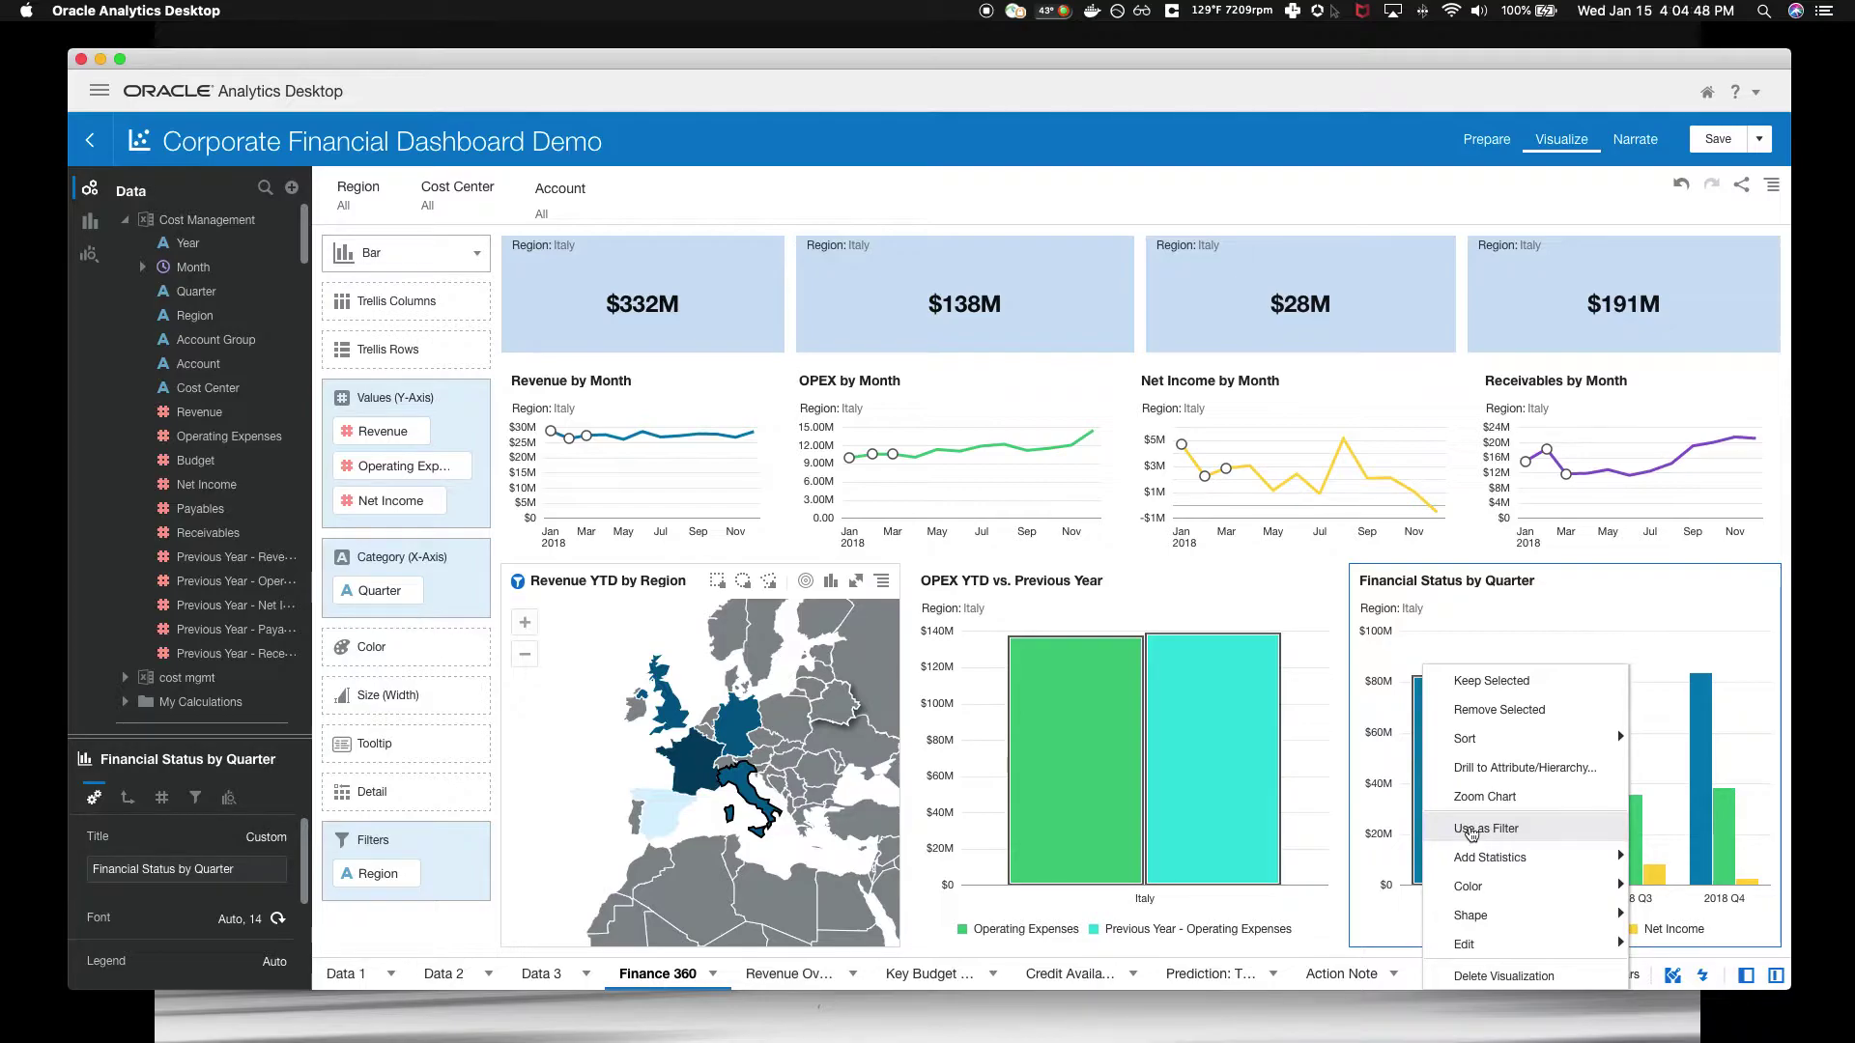
pyautogui.click(1471, 832)
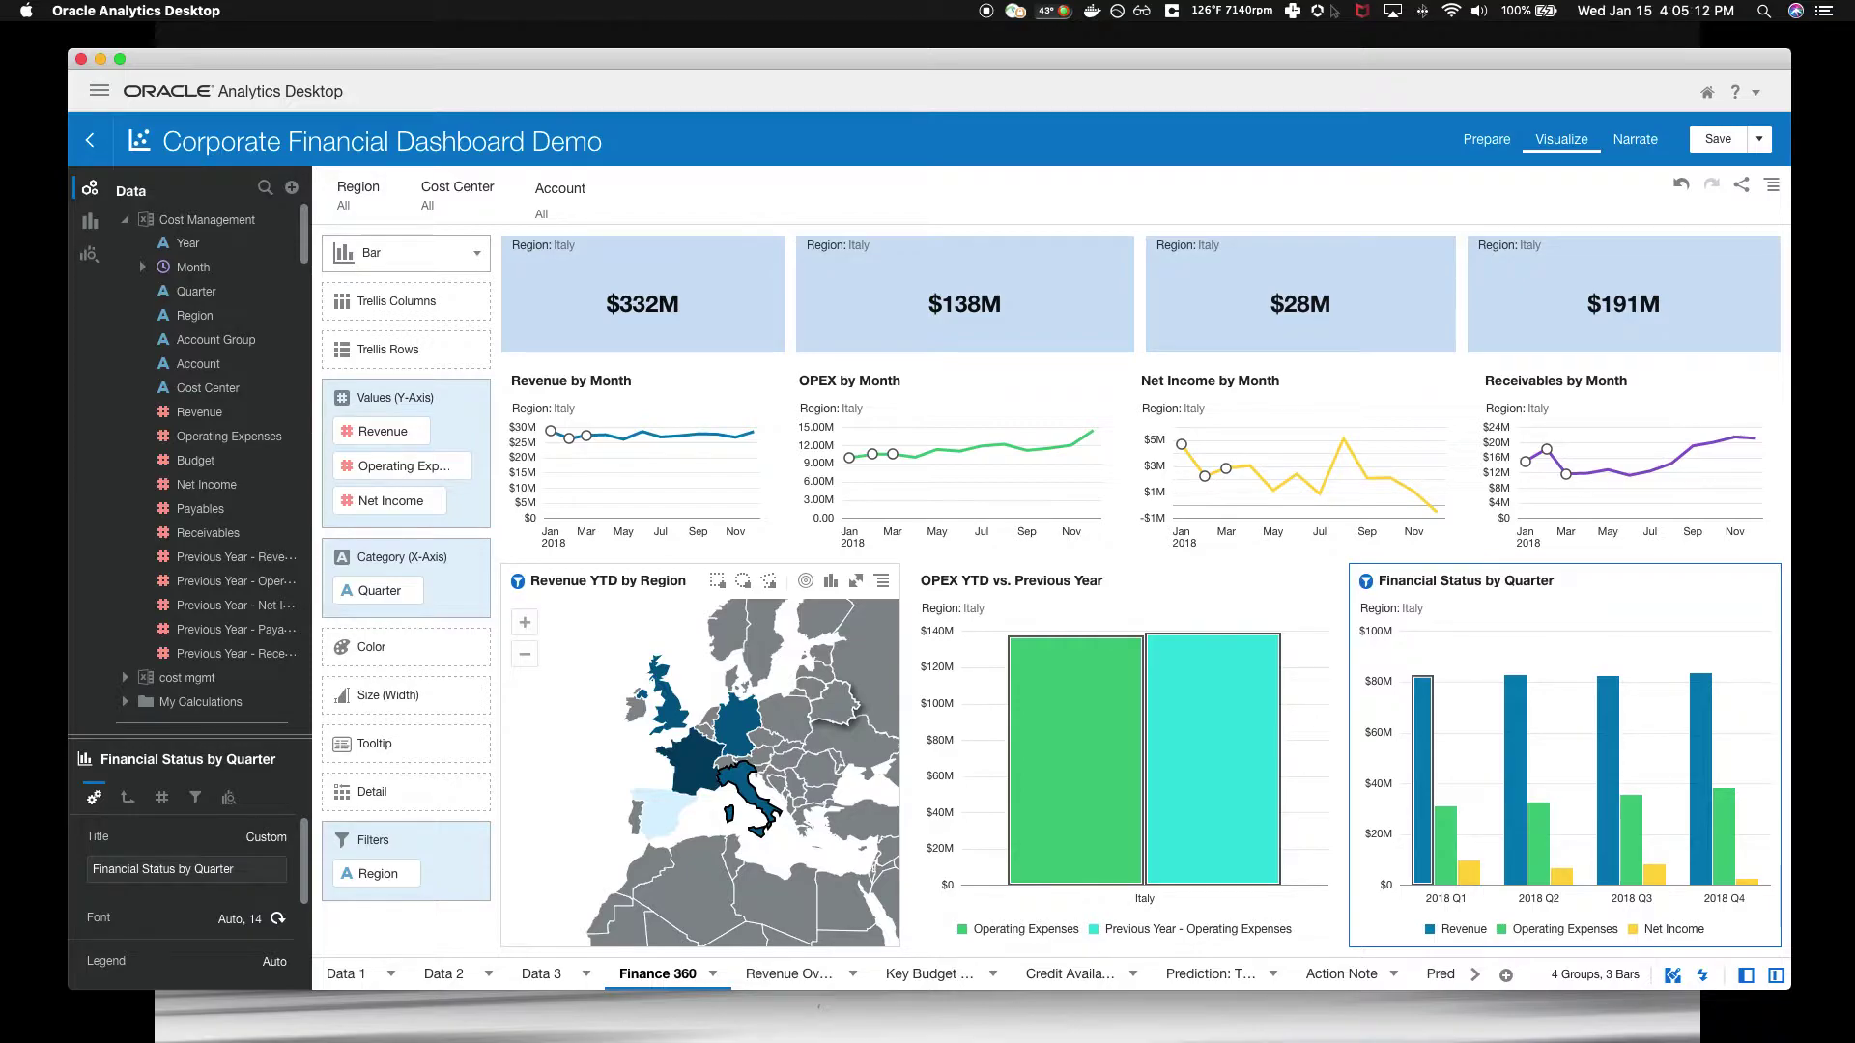
# - Open the revenue canvas and select Printers in Revenue Rank by Product Category
pyautogui.click(788, 976)
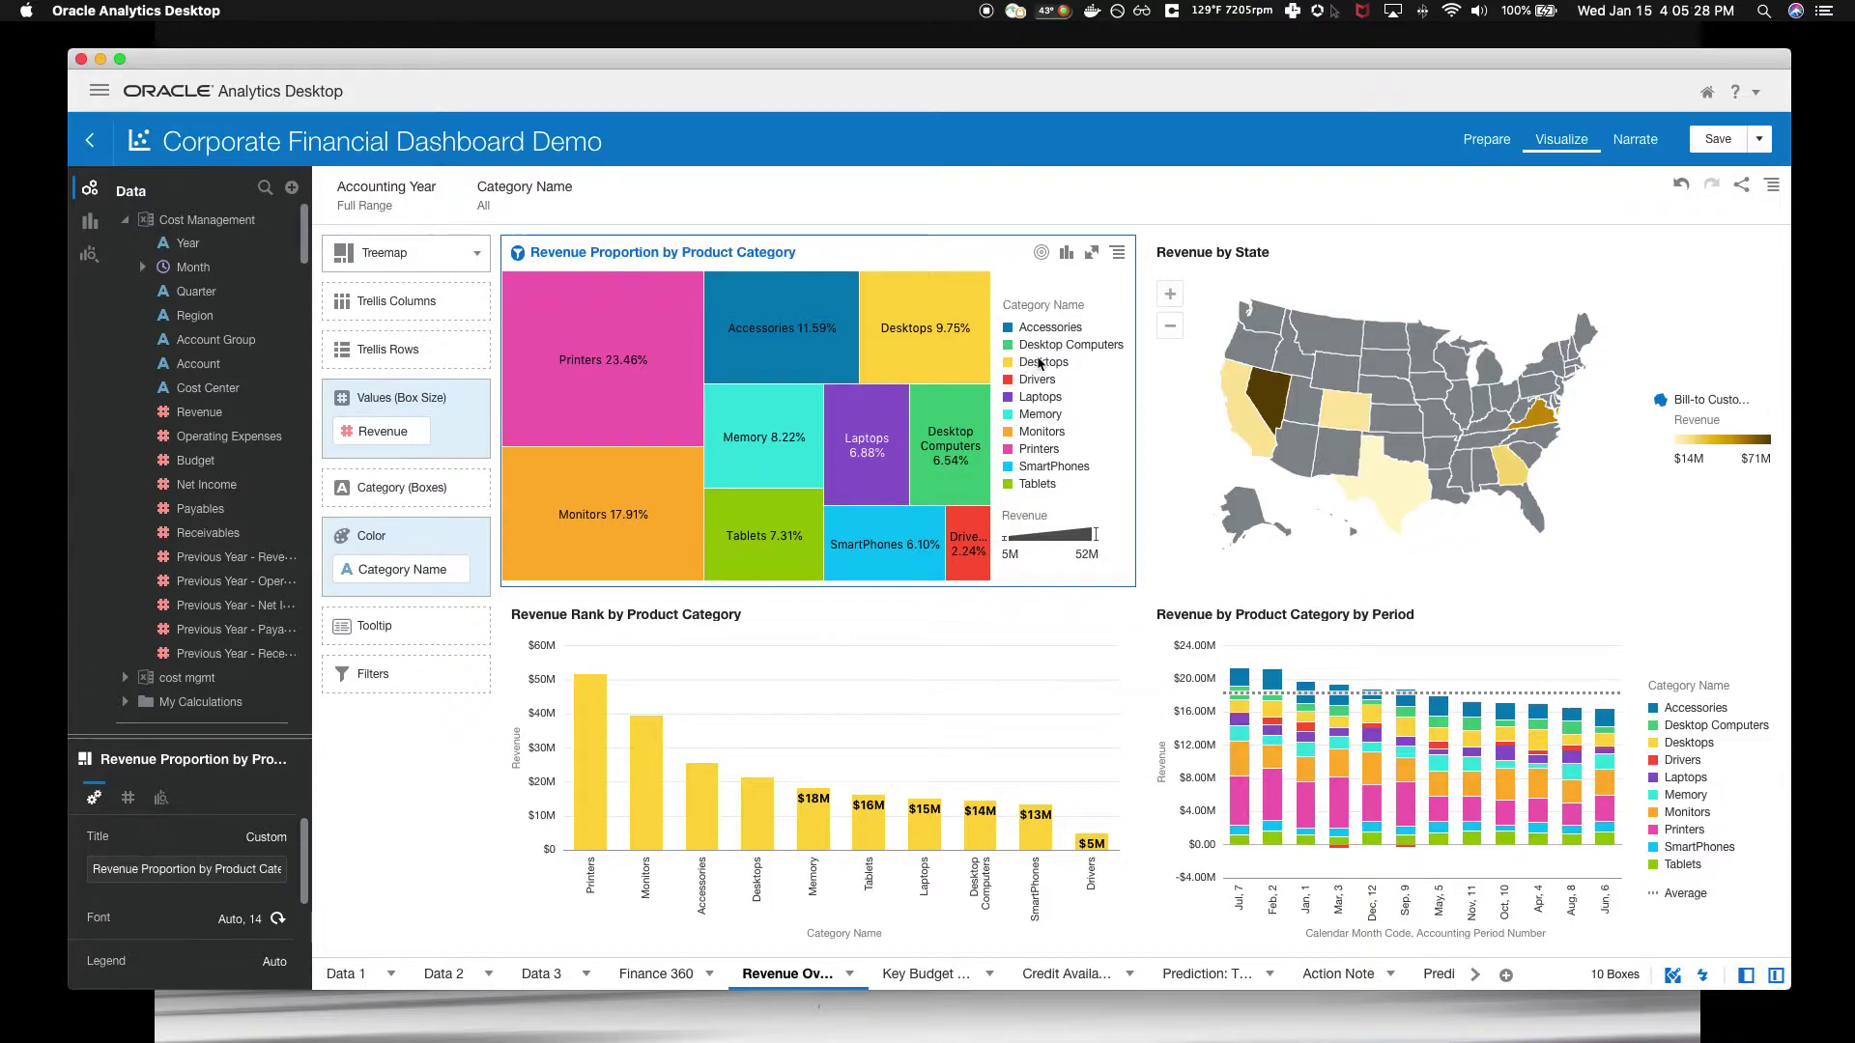
pyautogui.moveTo(1263, 432)
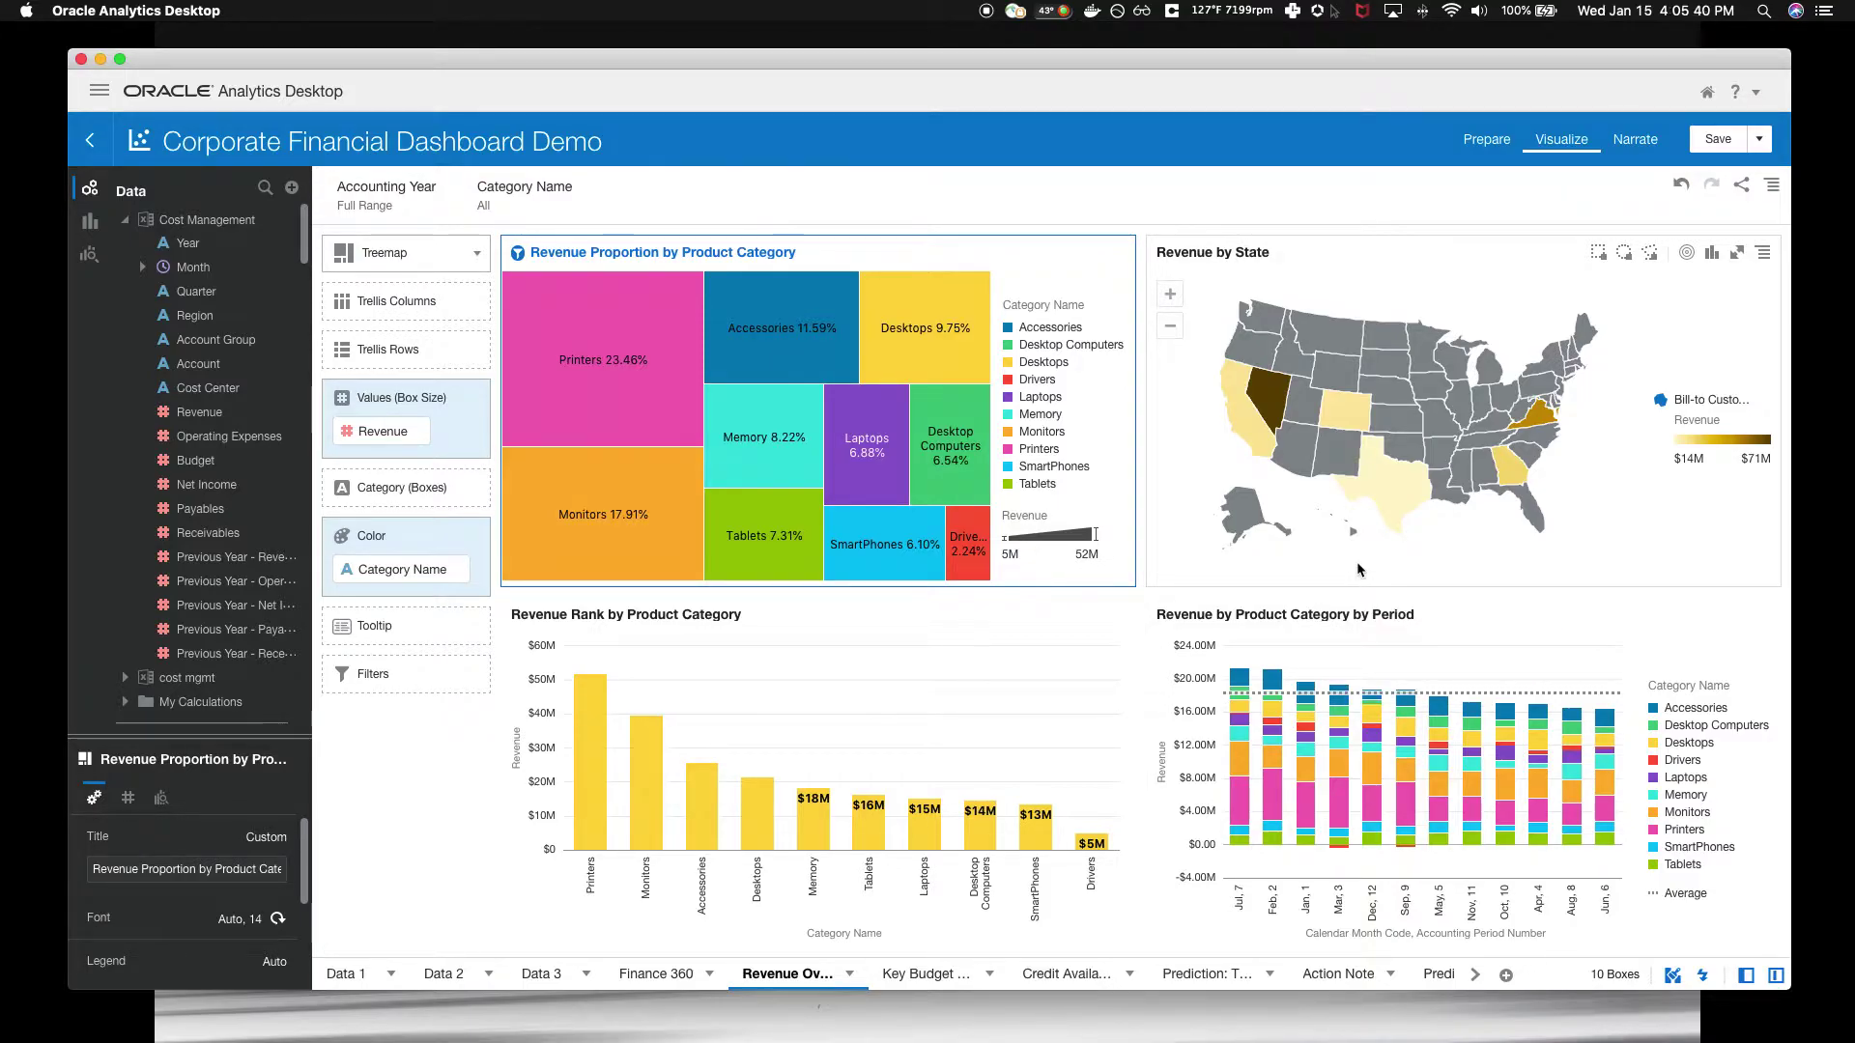
pyautogui.moveTo(593, 771)
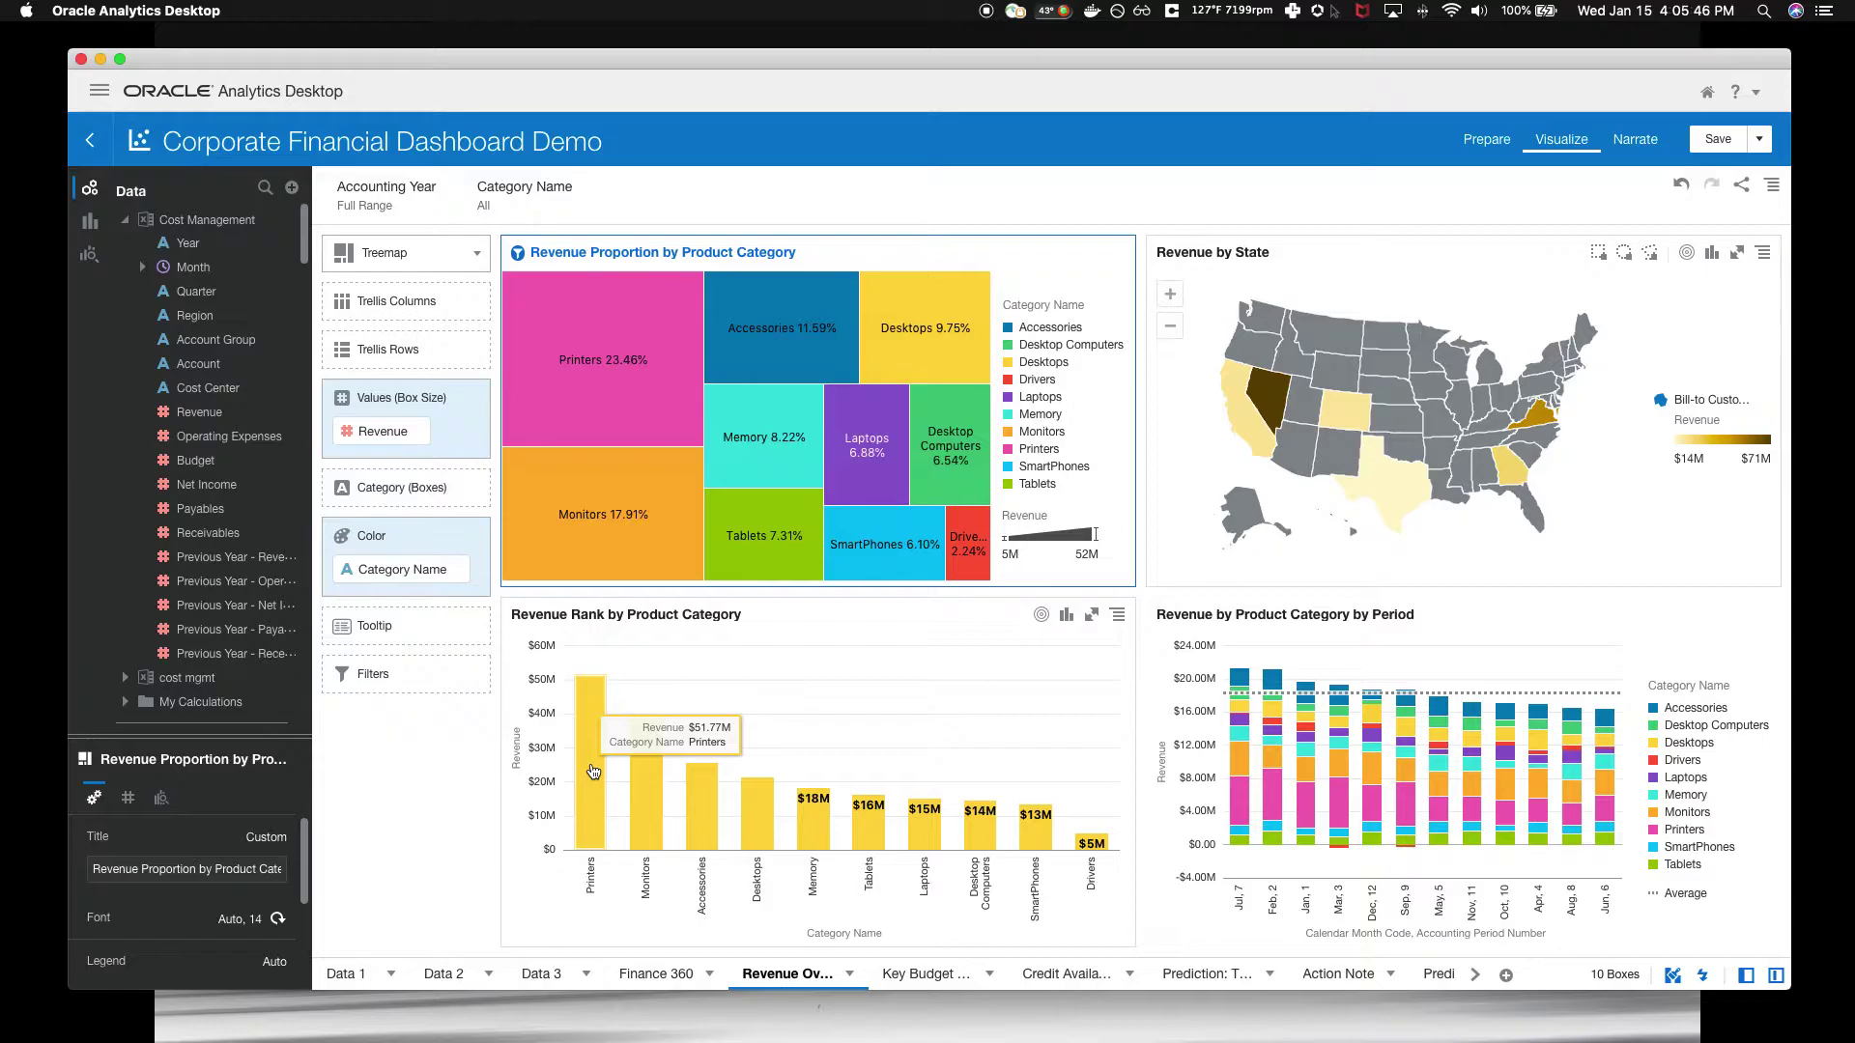
pyautogui.click(593, 771)
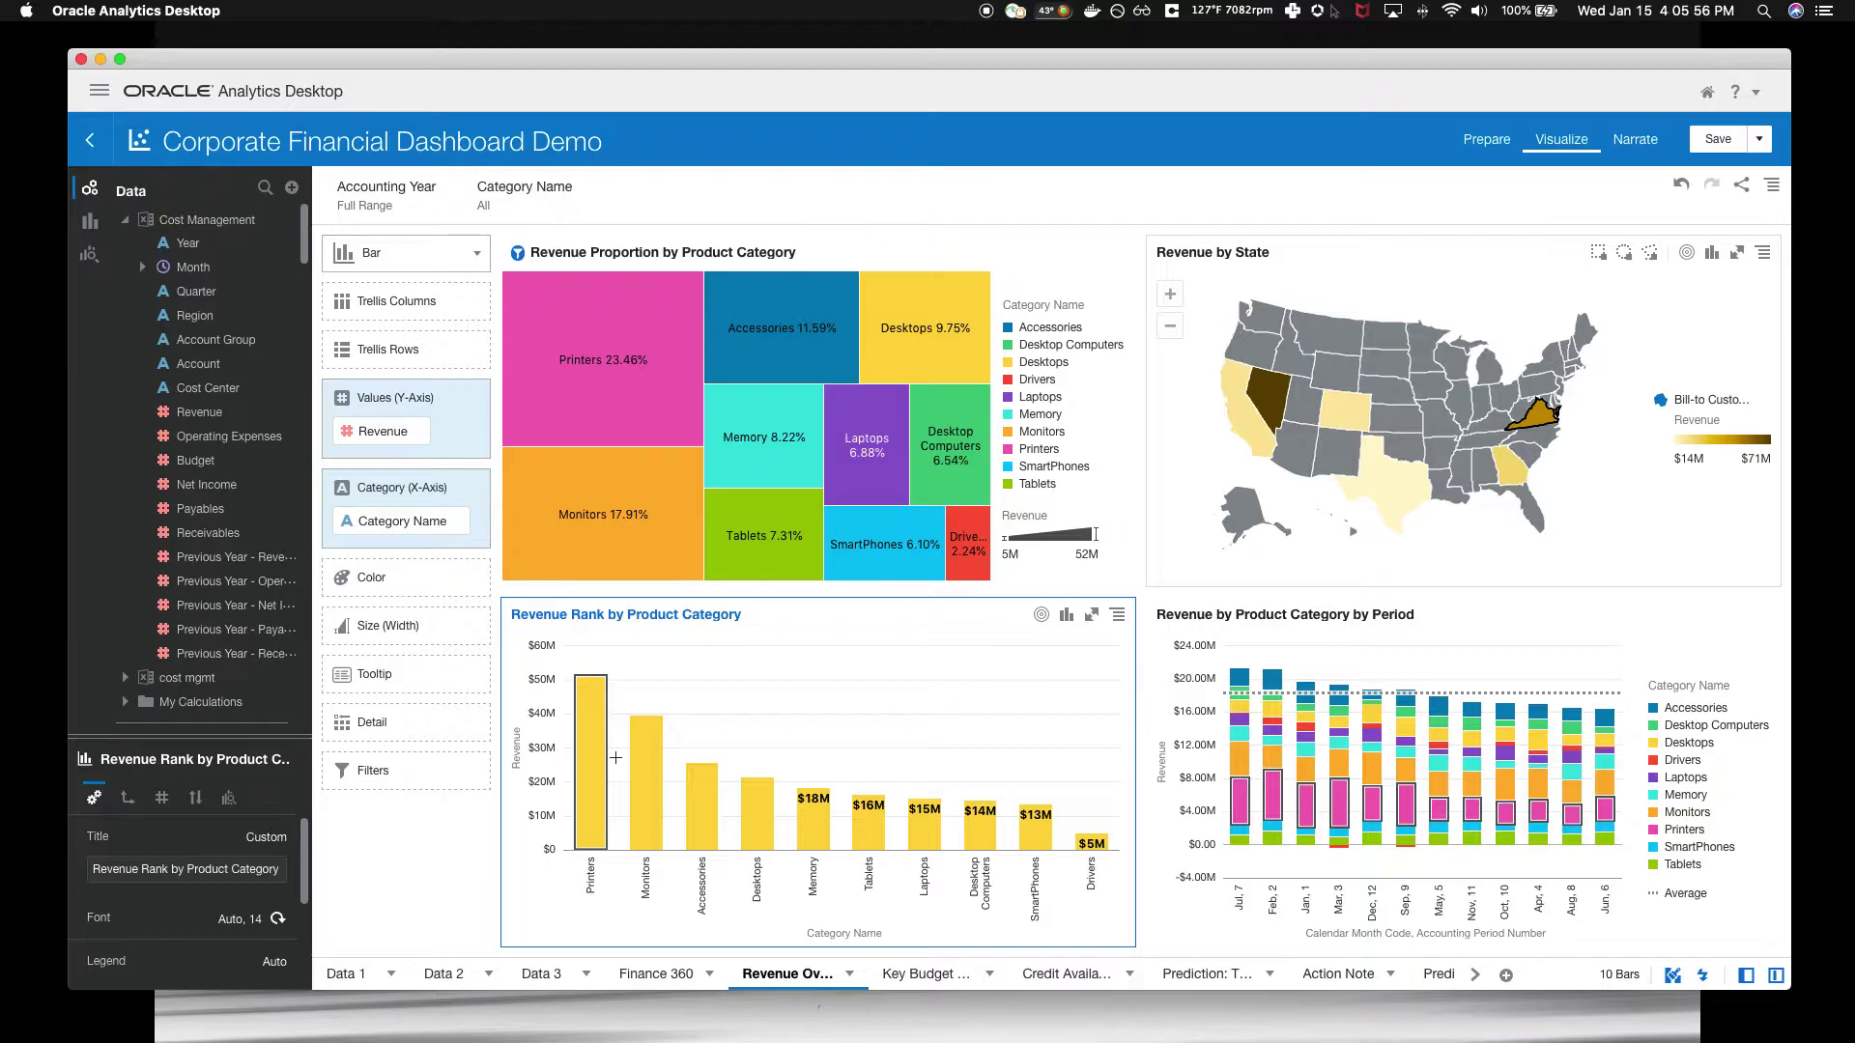
# - Brush by Monitors, Desktops, Tablets, then SmartPhones, Laptops, Memory and Monitors in the treemap
pyautogui.click(645, 773)
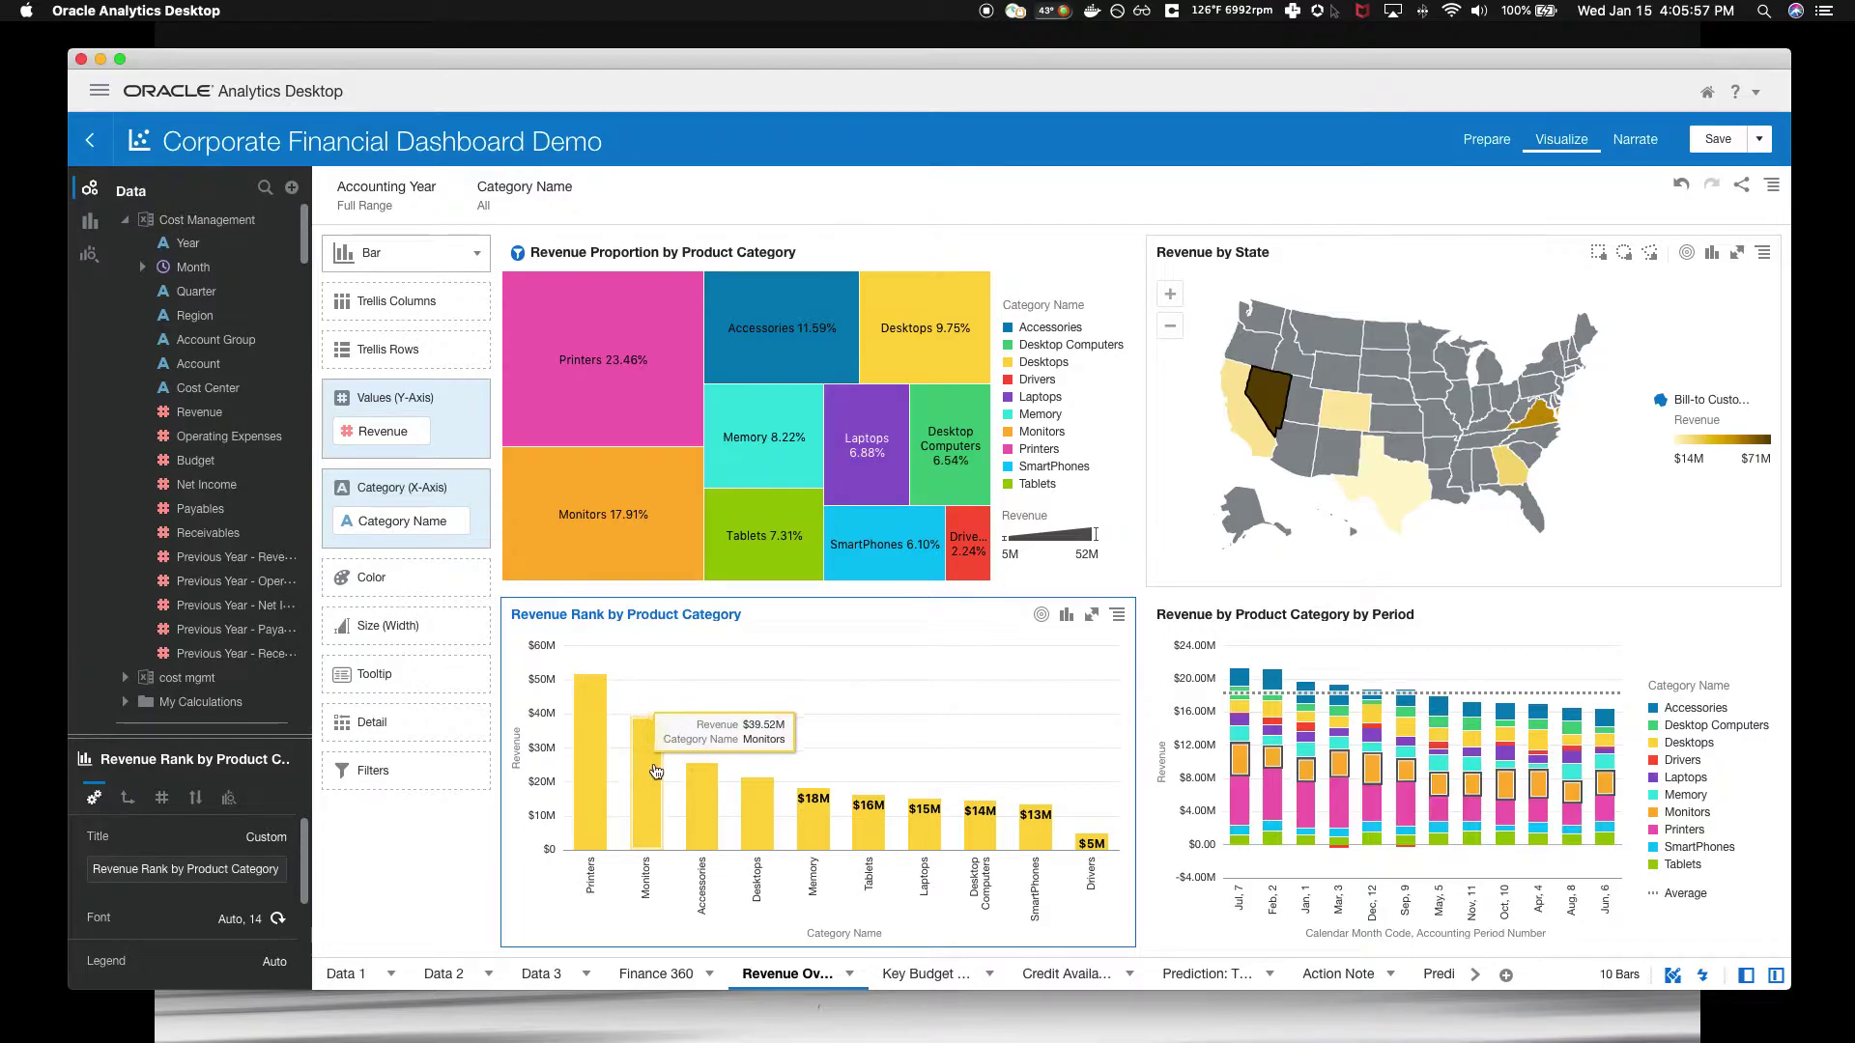
pyautogui.click(757, 802)
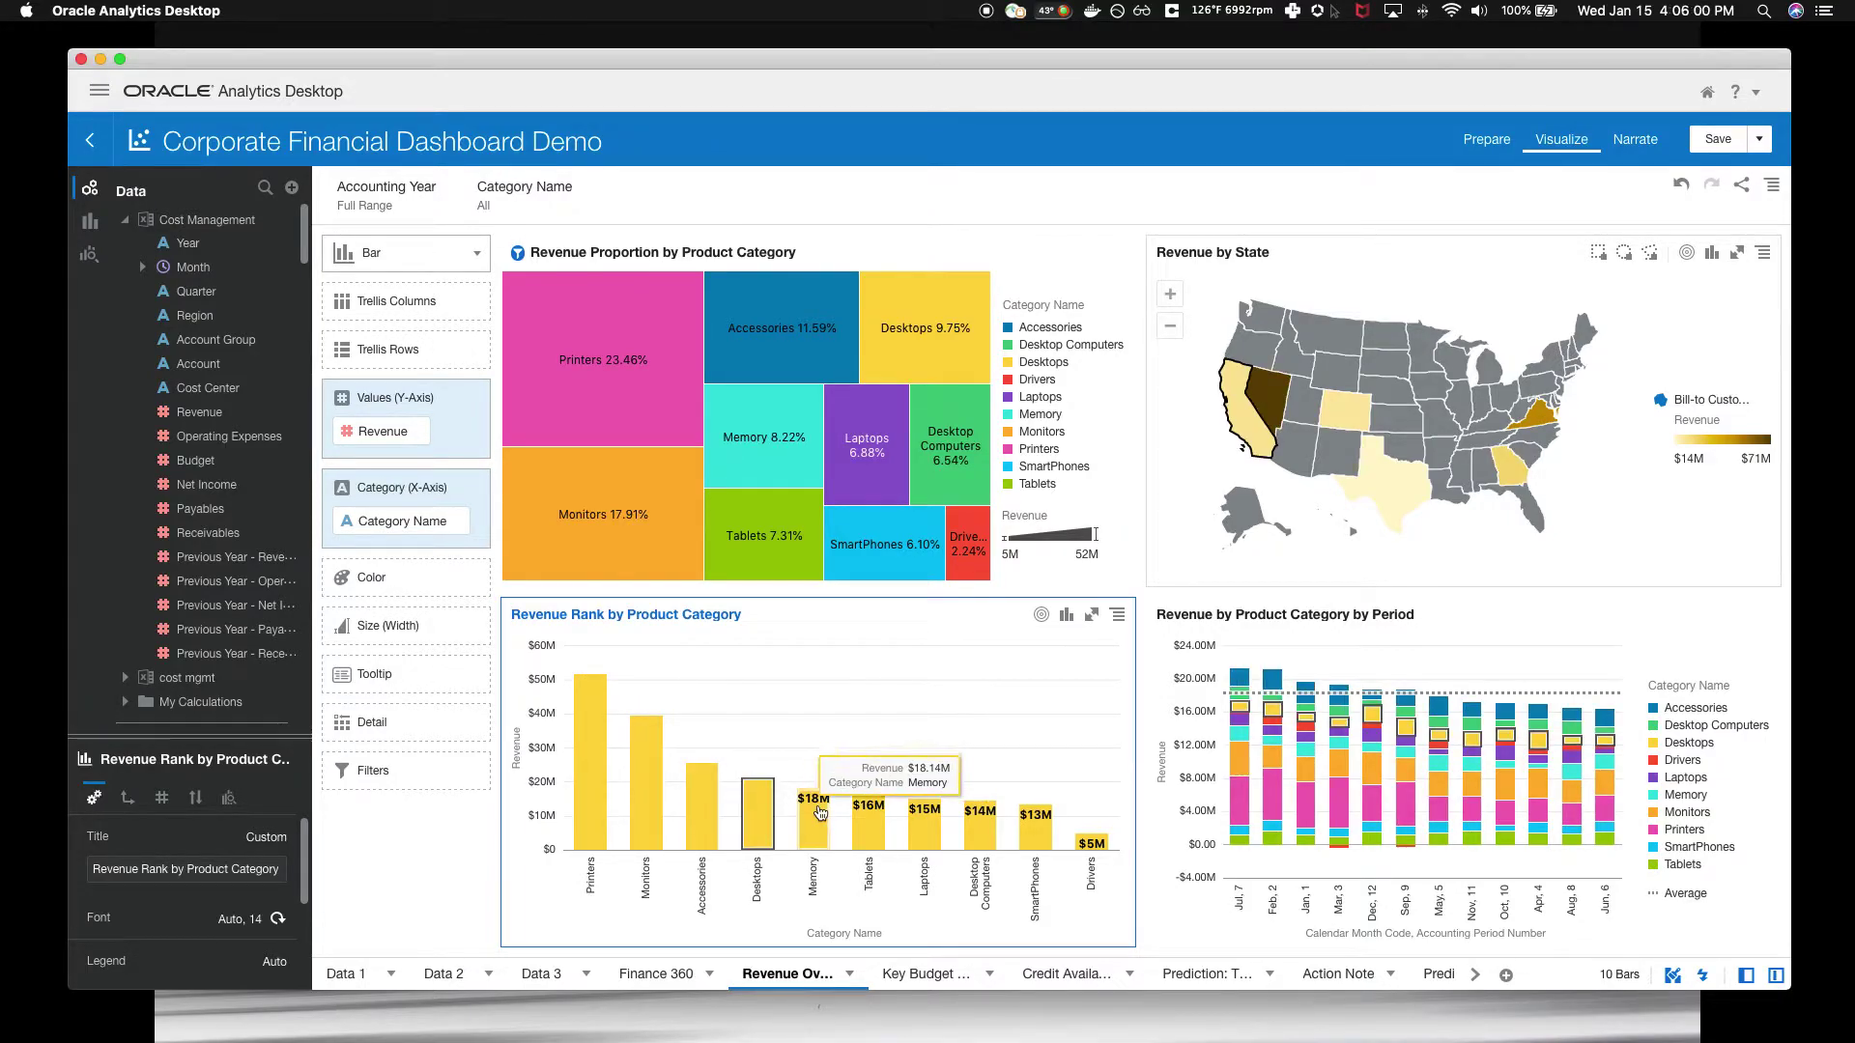
pyautogui.click(869, 822)
pyautogui.click(884, 539)
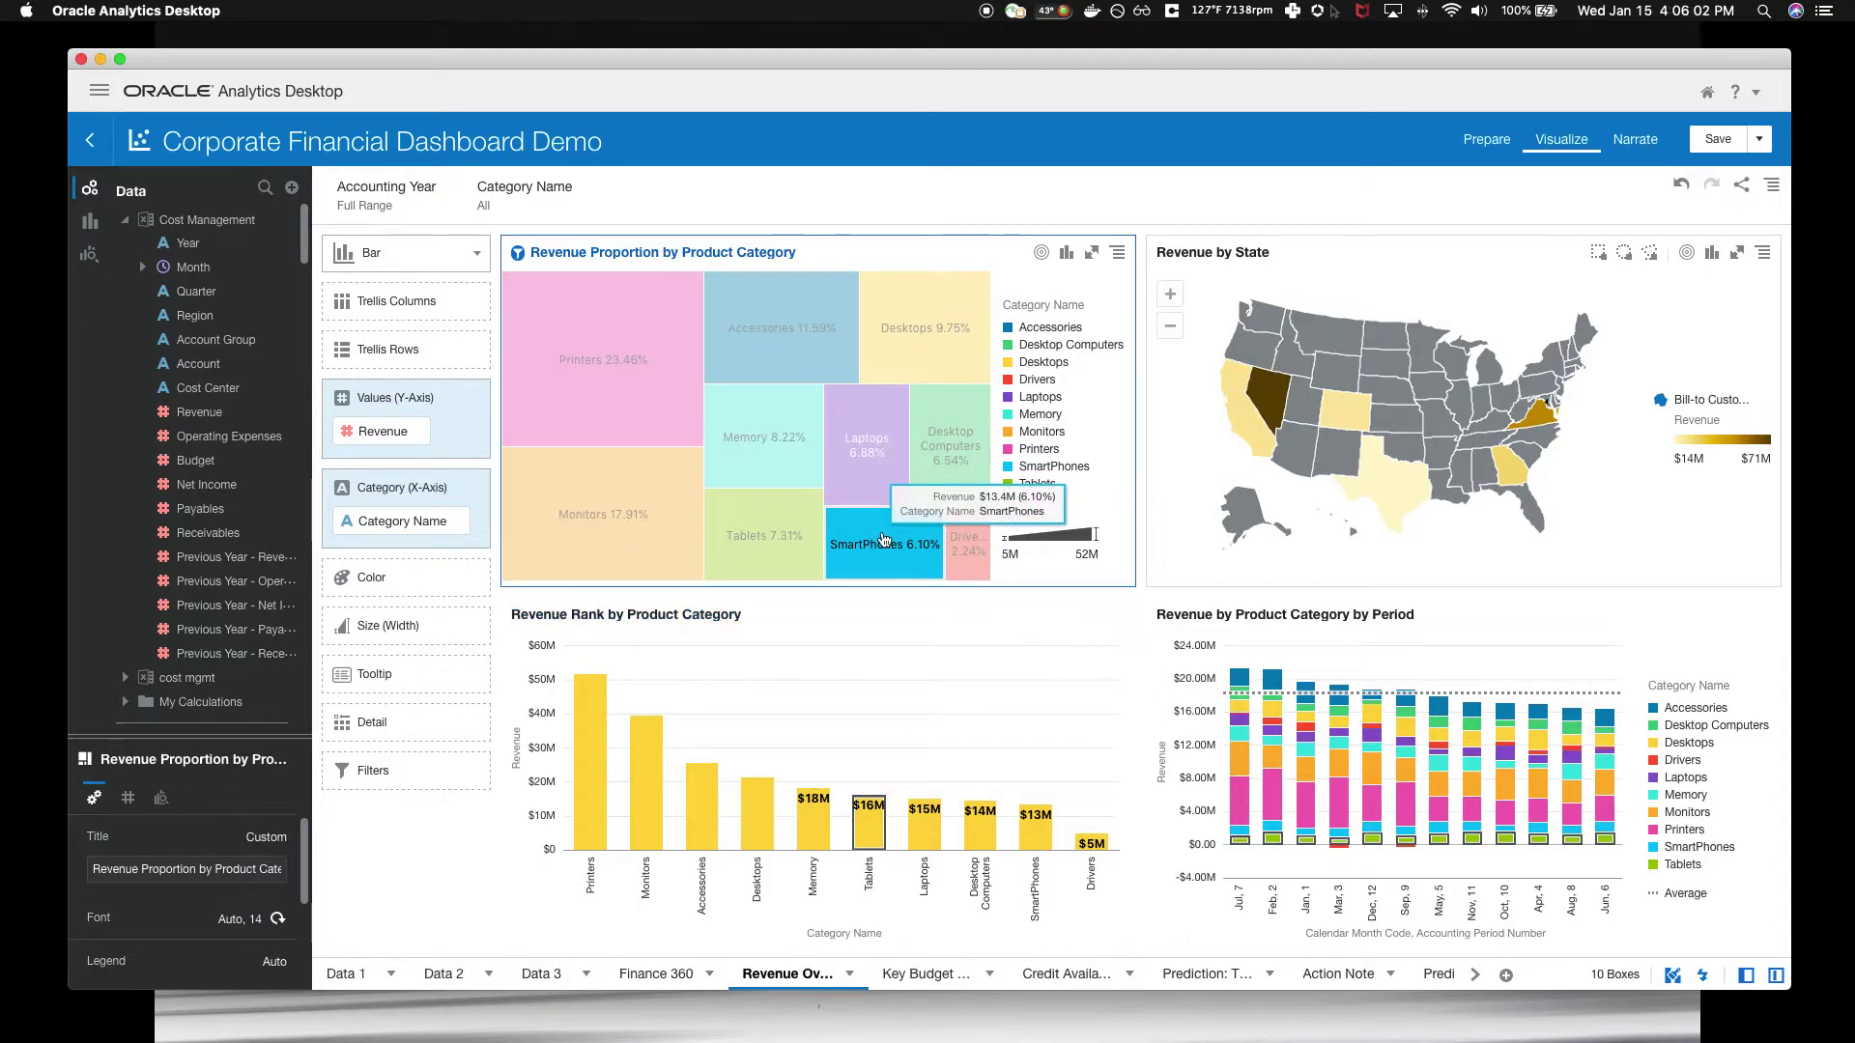
pyautogui.click(850, 458)
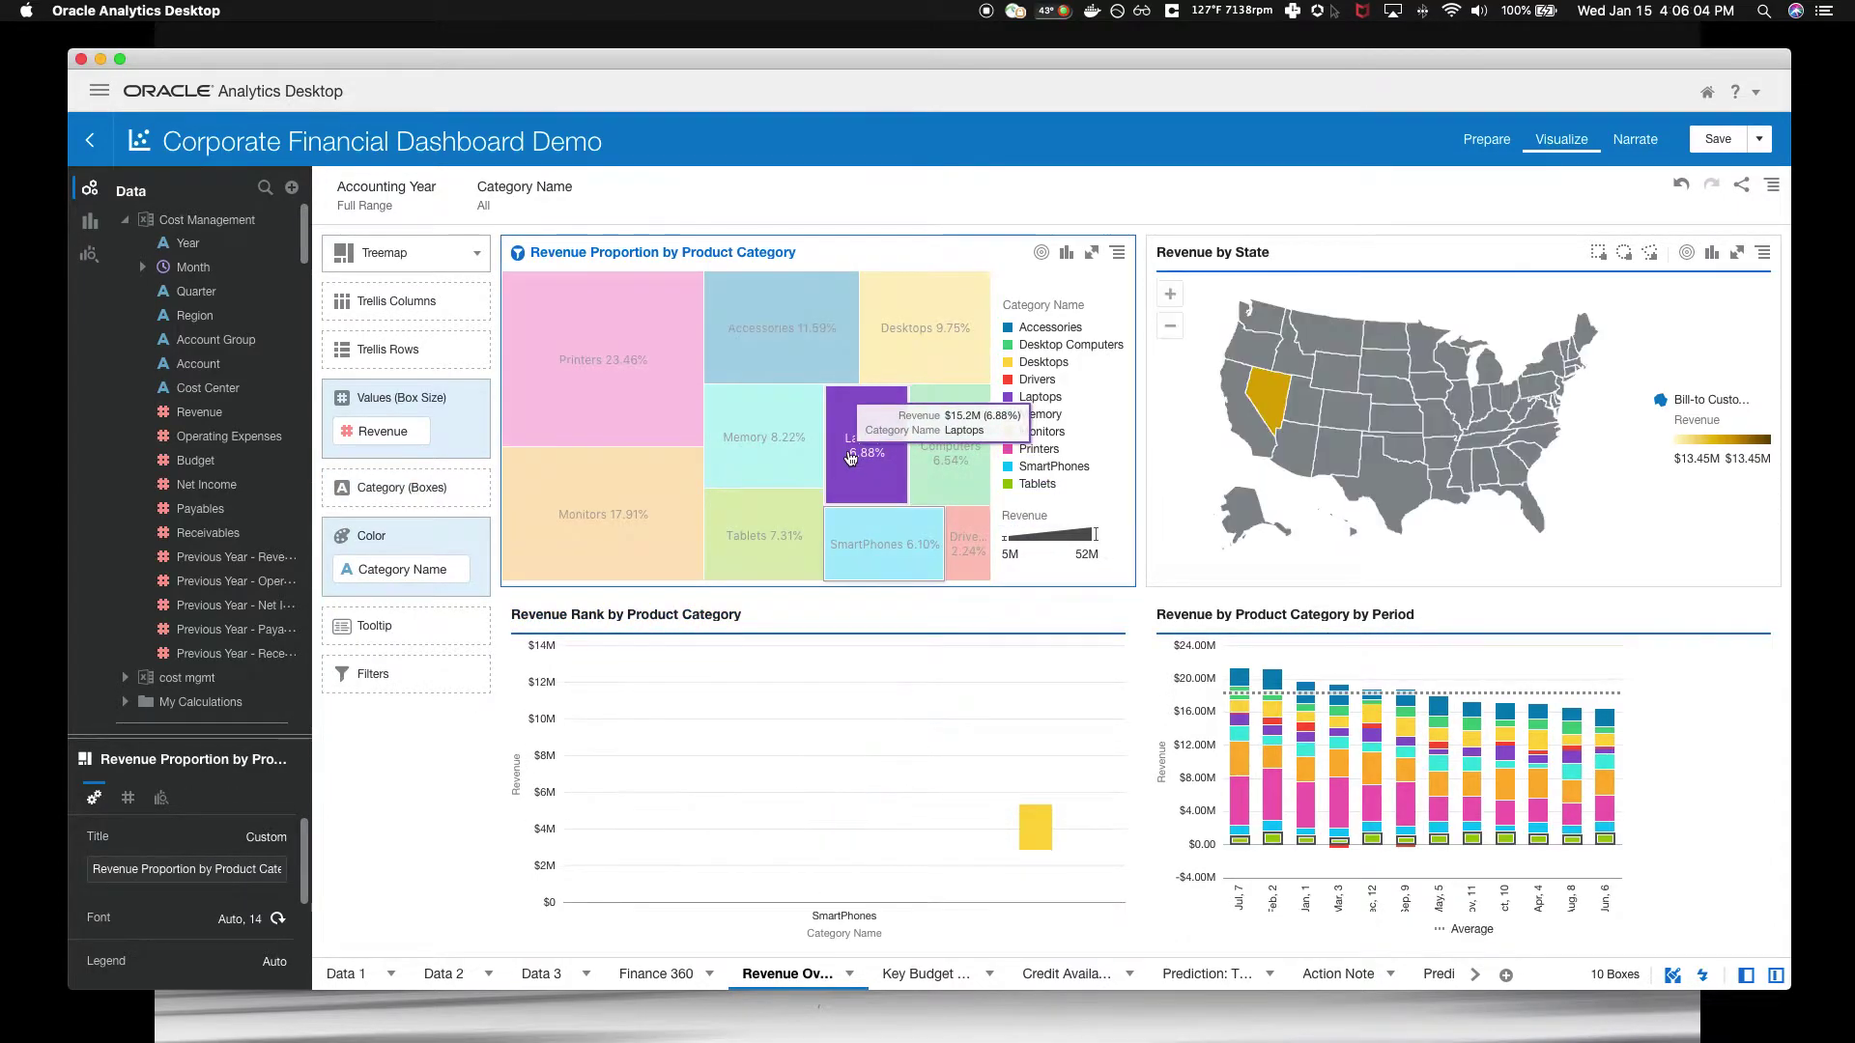
pyautogui.click(760, 458)
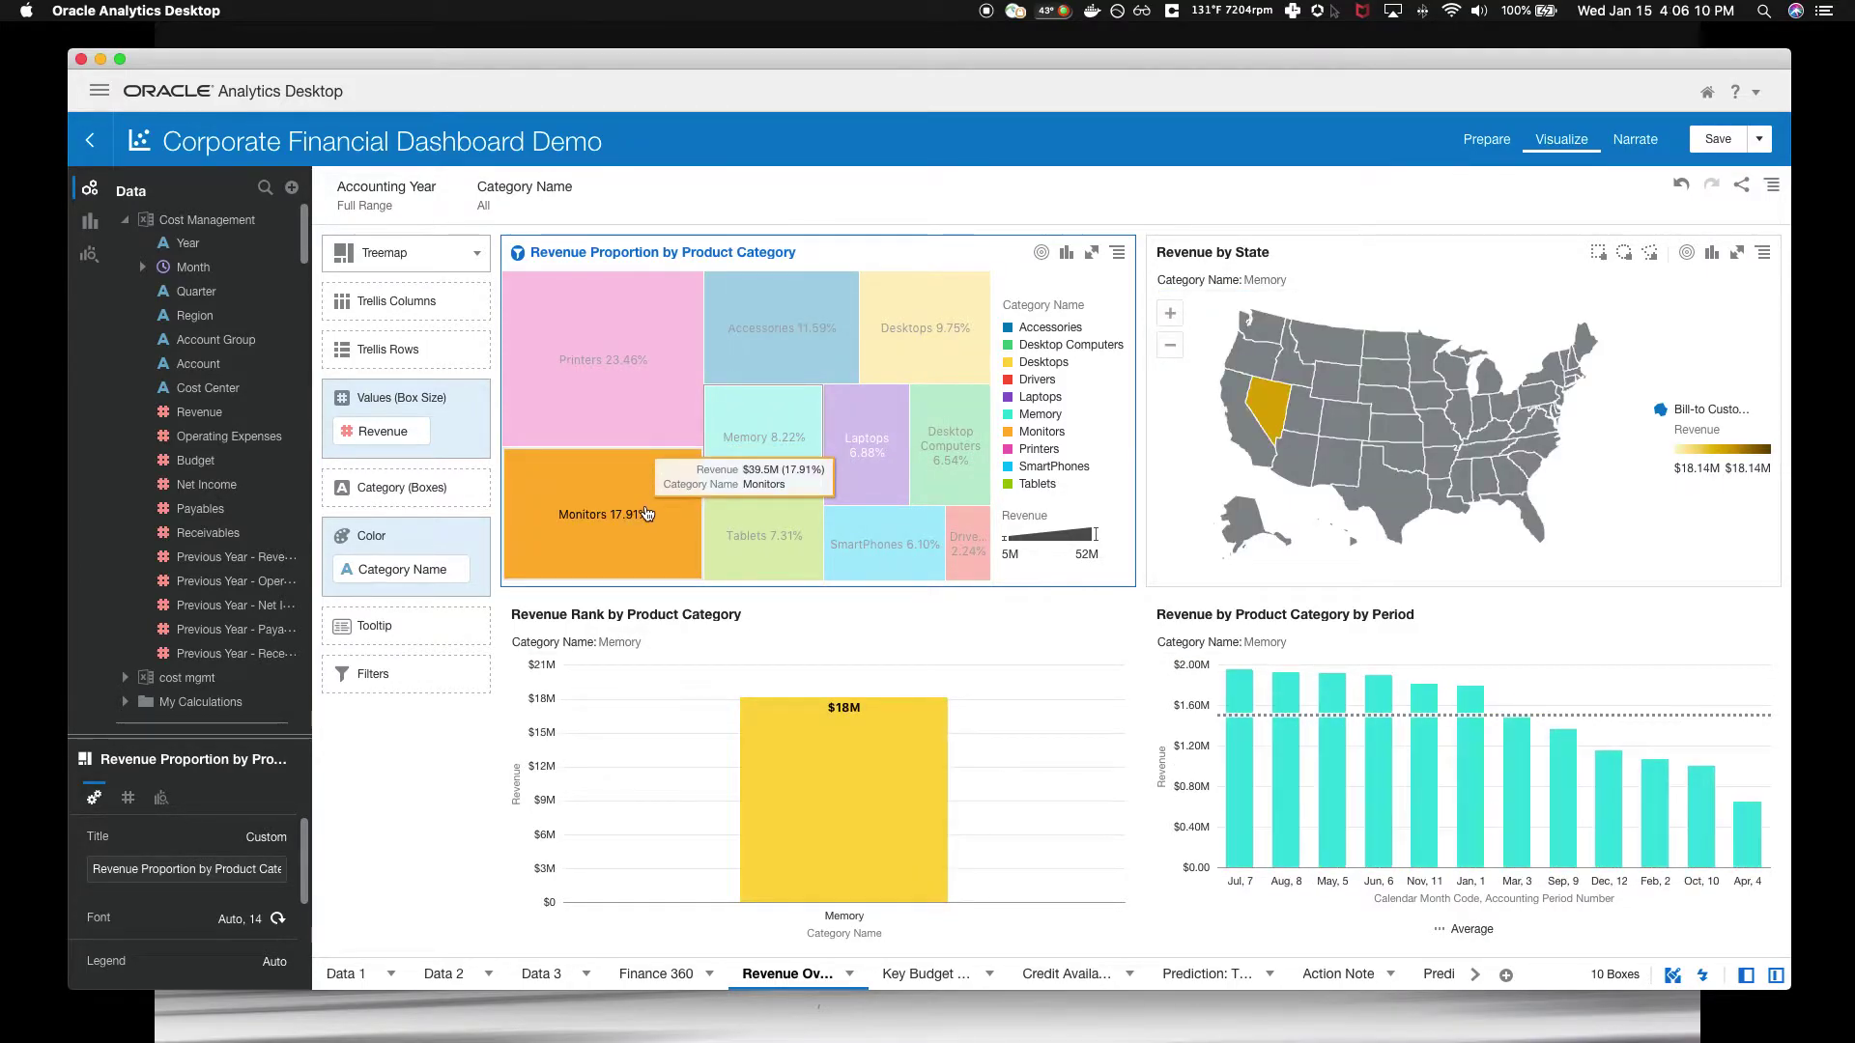
pyautogui.click(647, 514)
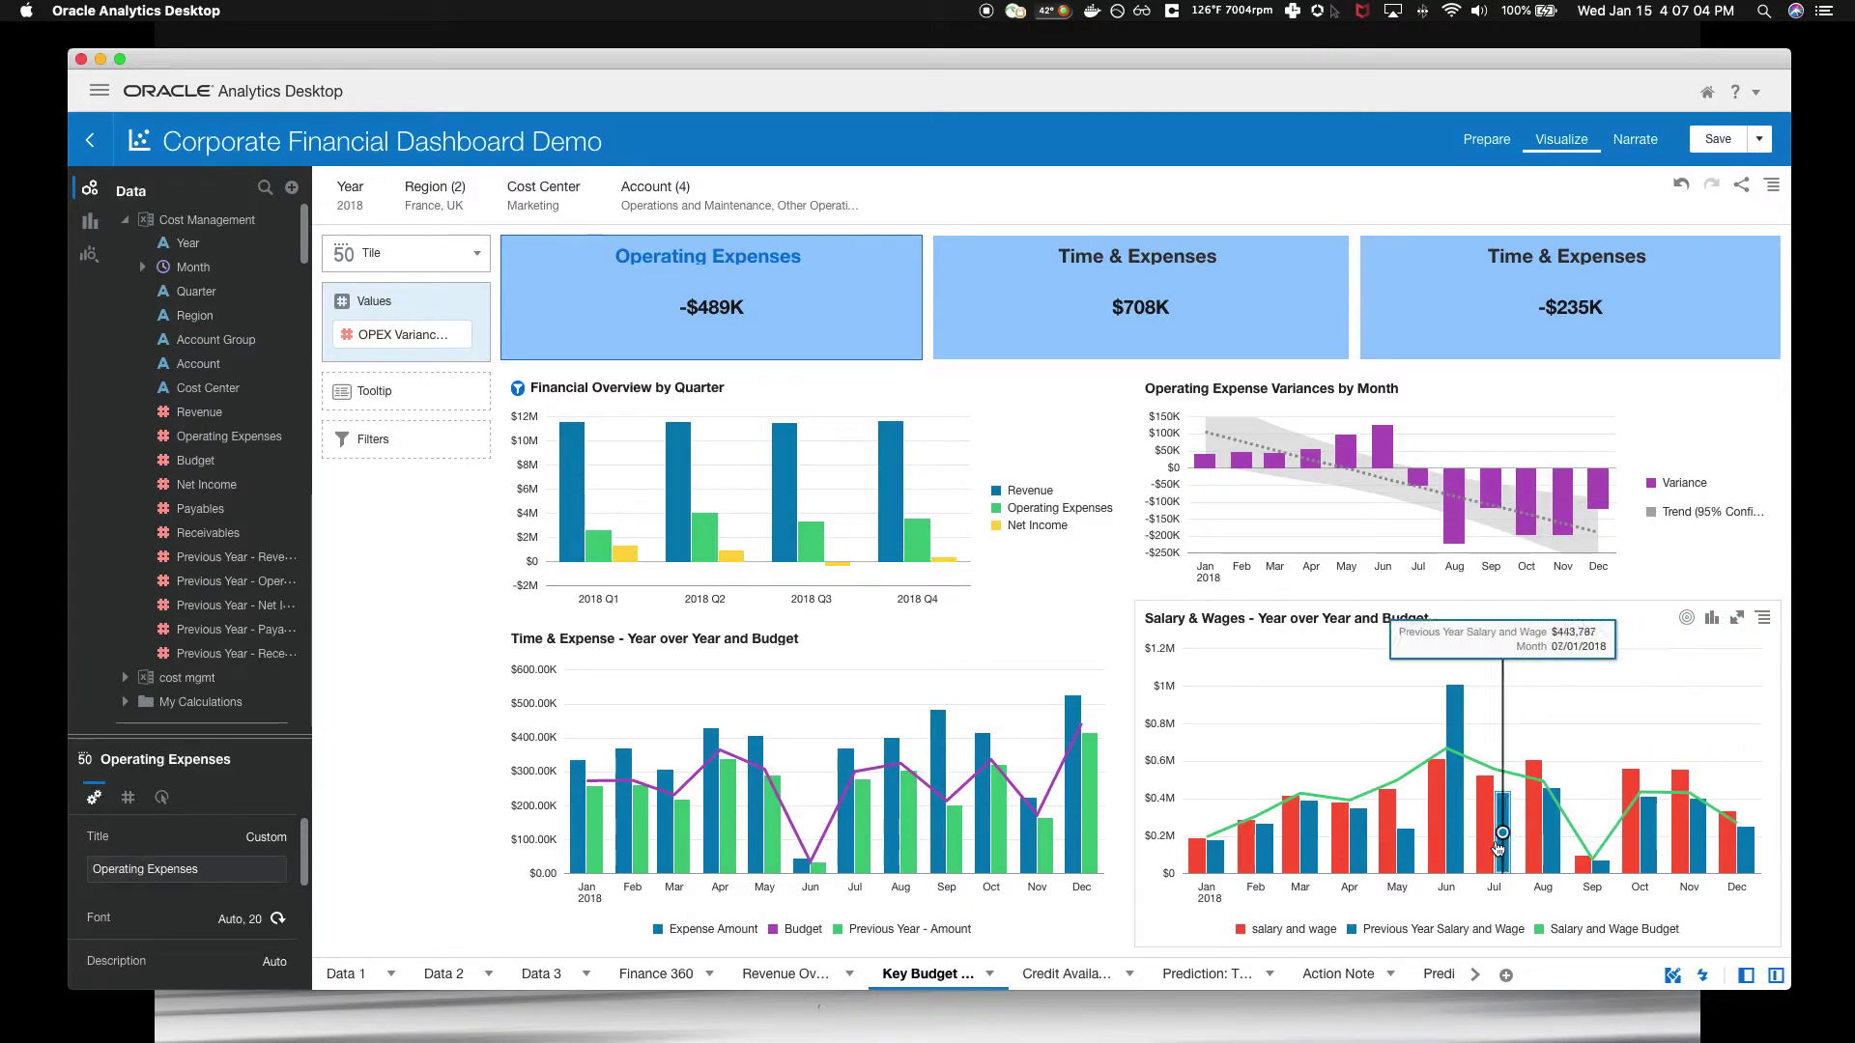
# - Show the Credit Availability canvas with $404M consumed and $309M available credit
pyautogui.click(1088, 977)
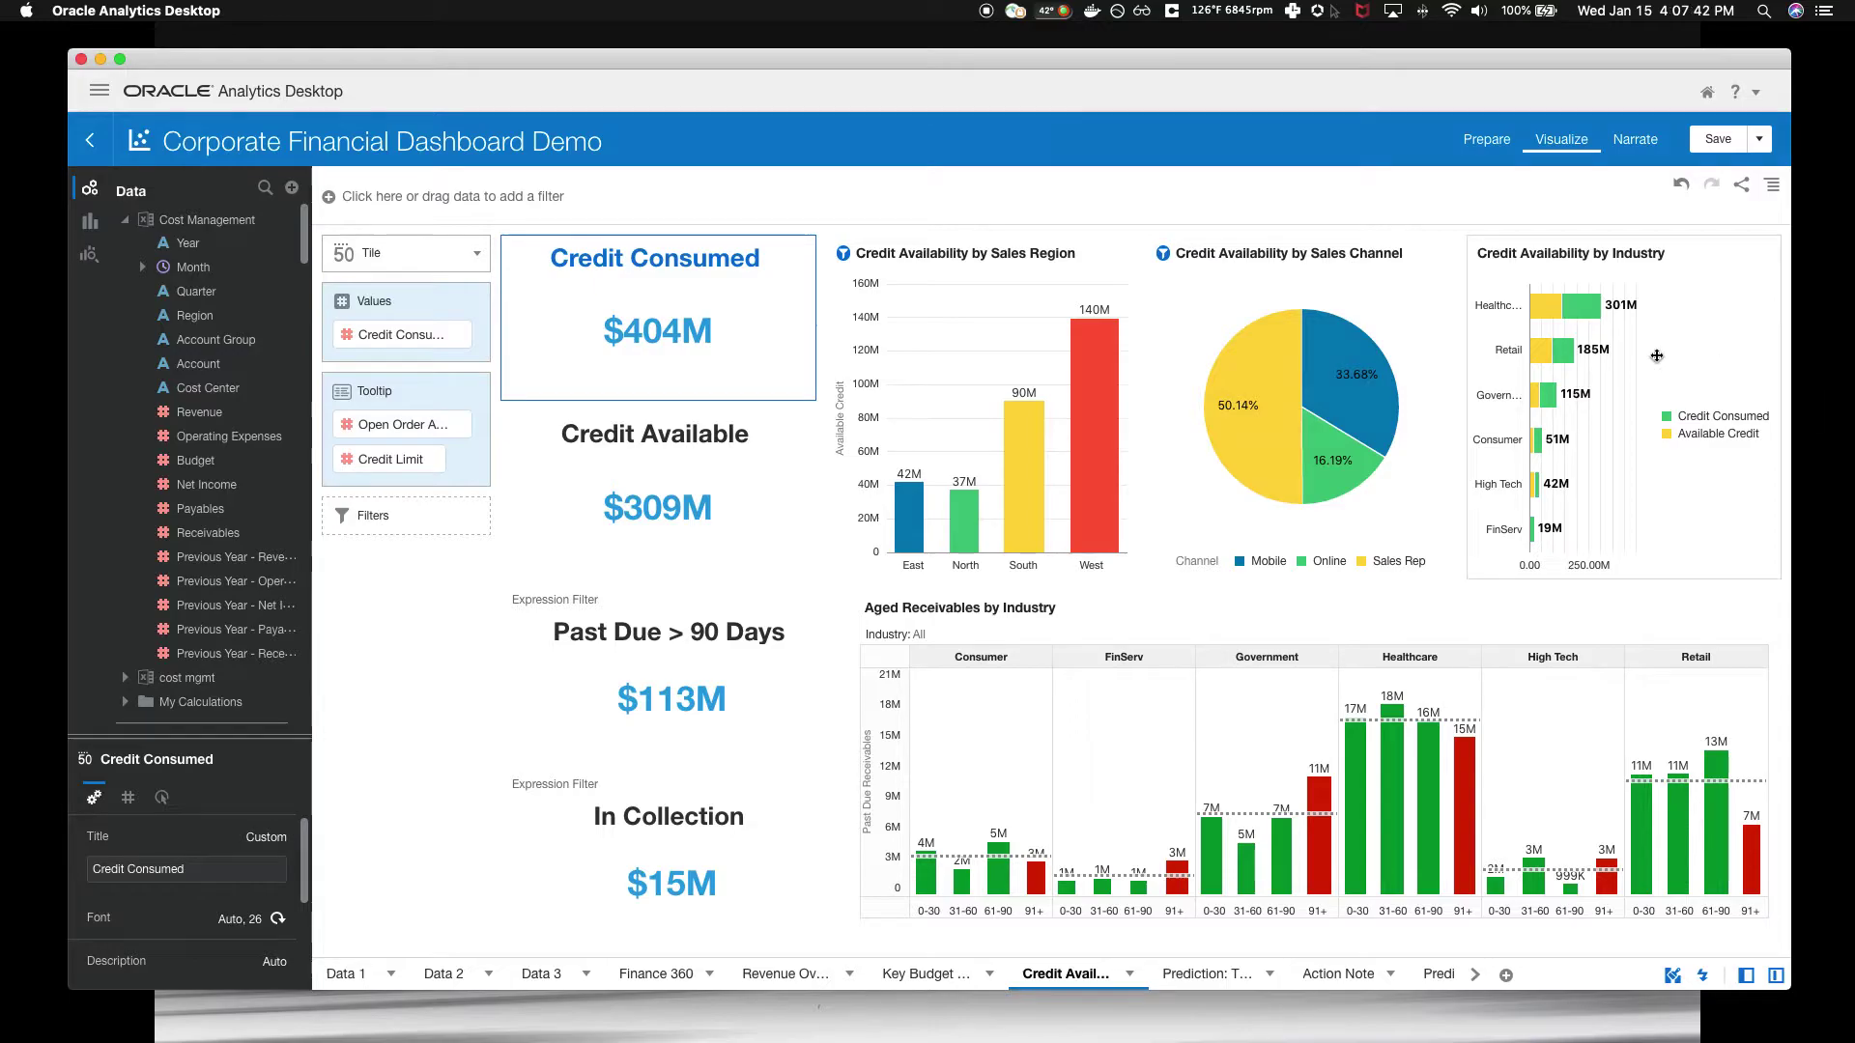
pyautogui.moveTo(1095, 333)
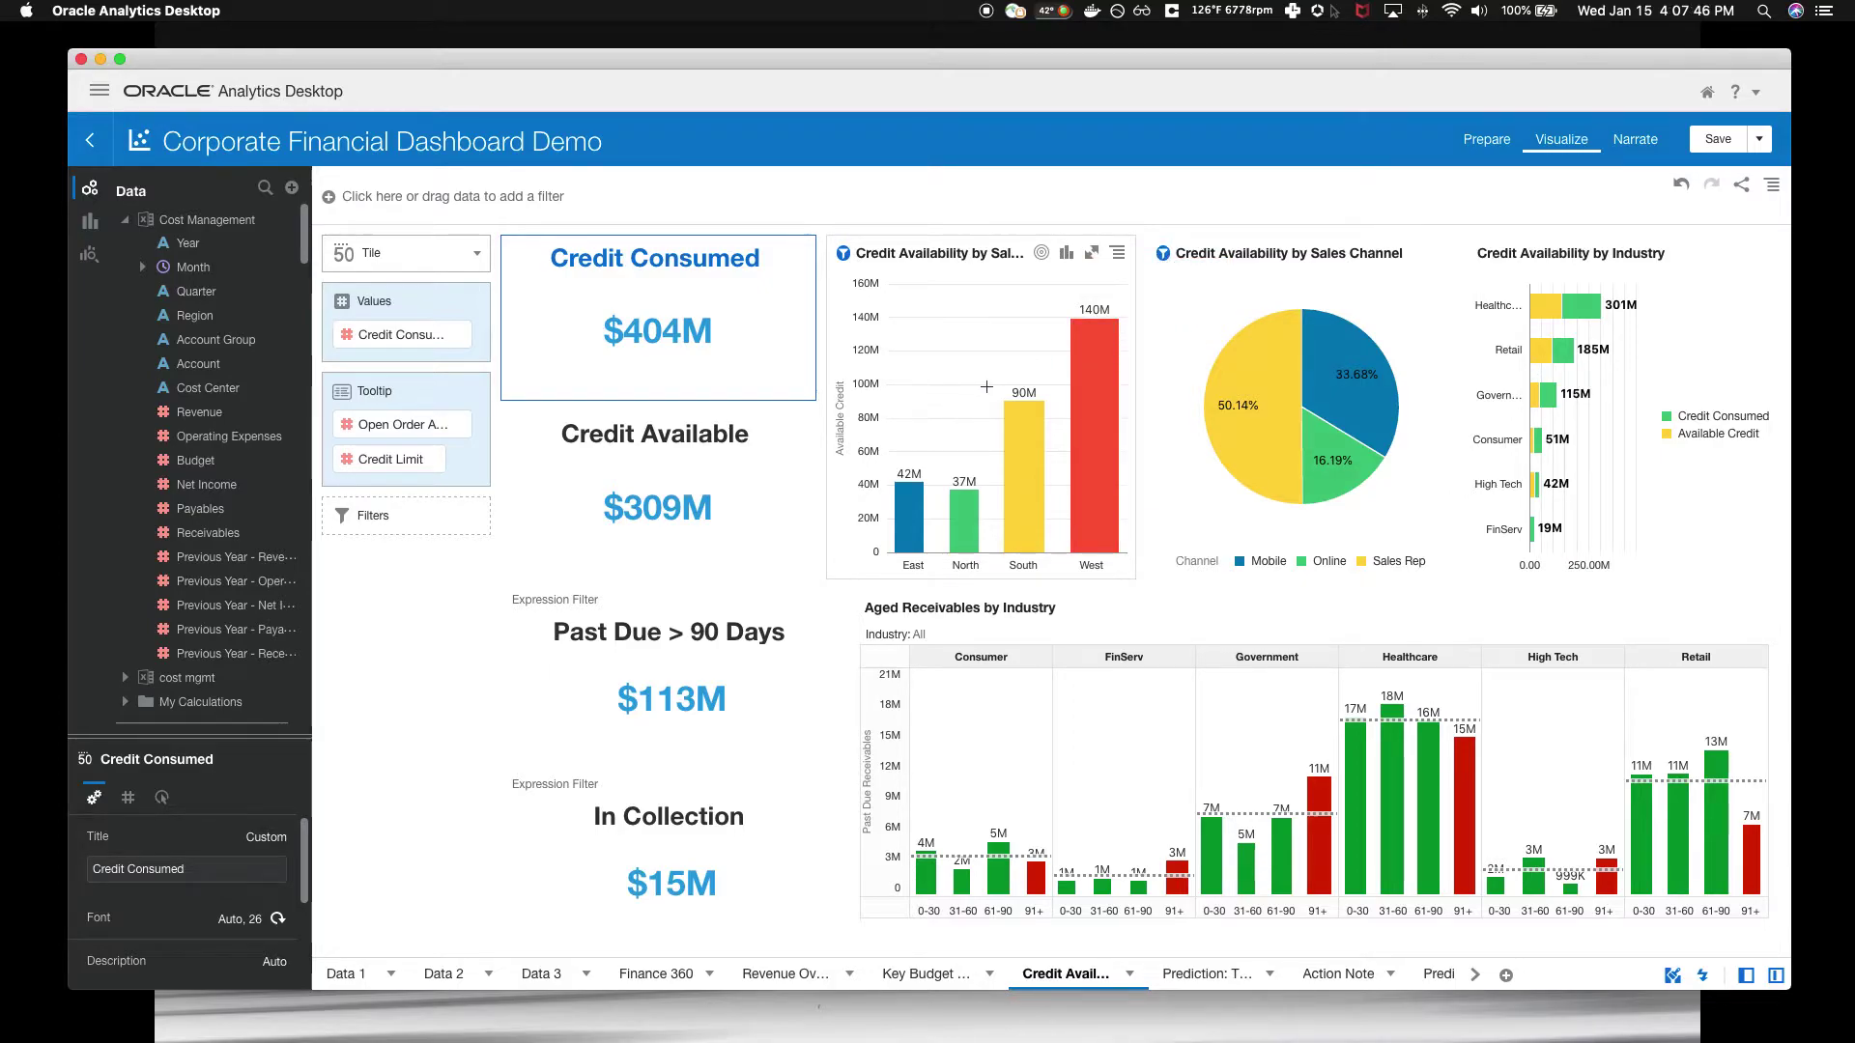
pyautogui.moveTo(1077, 392)
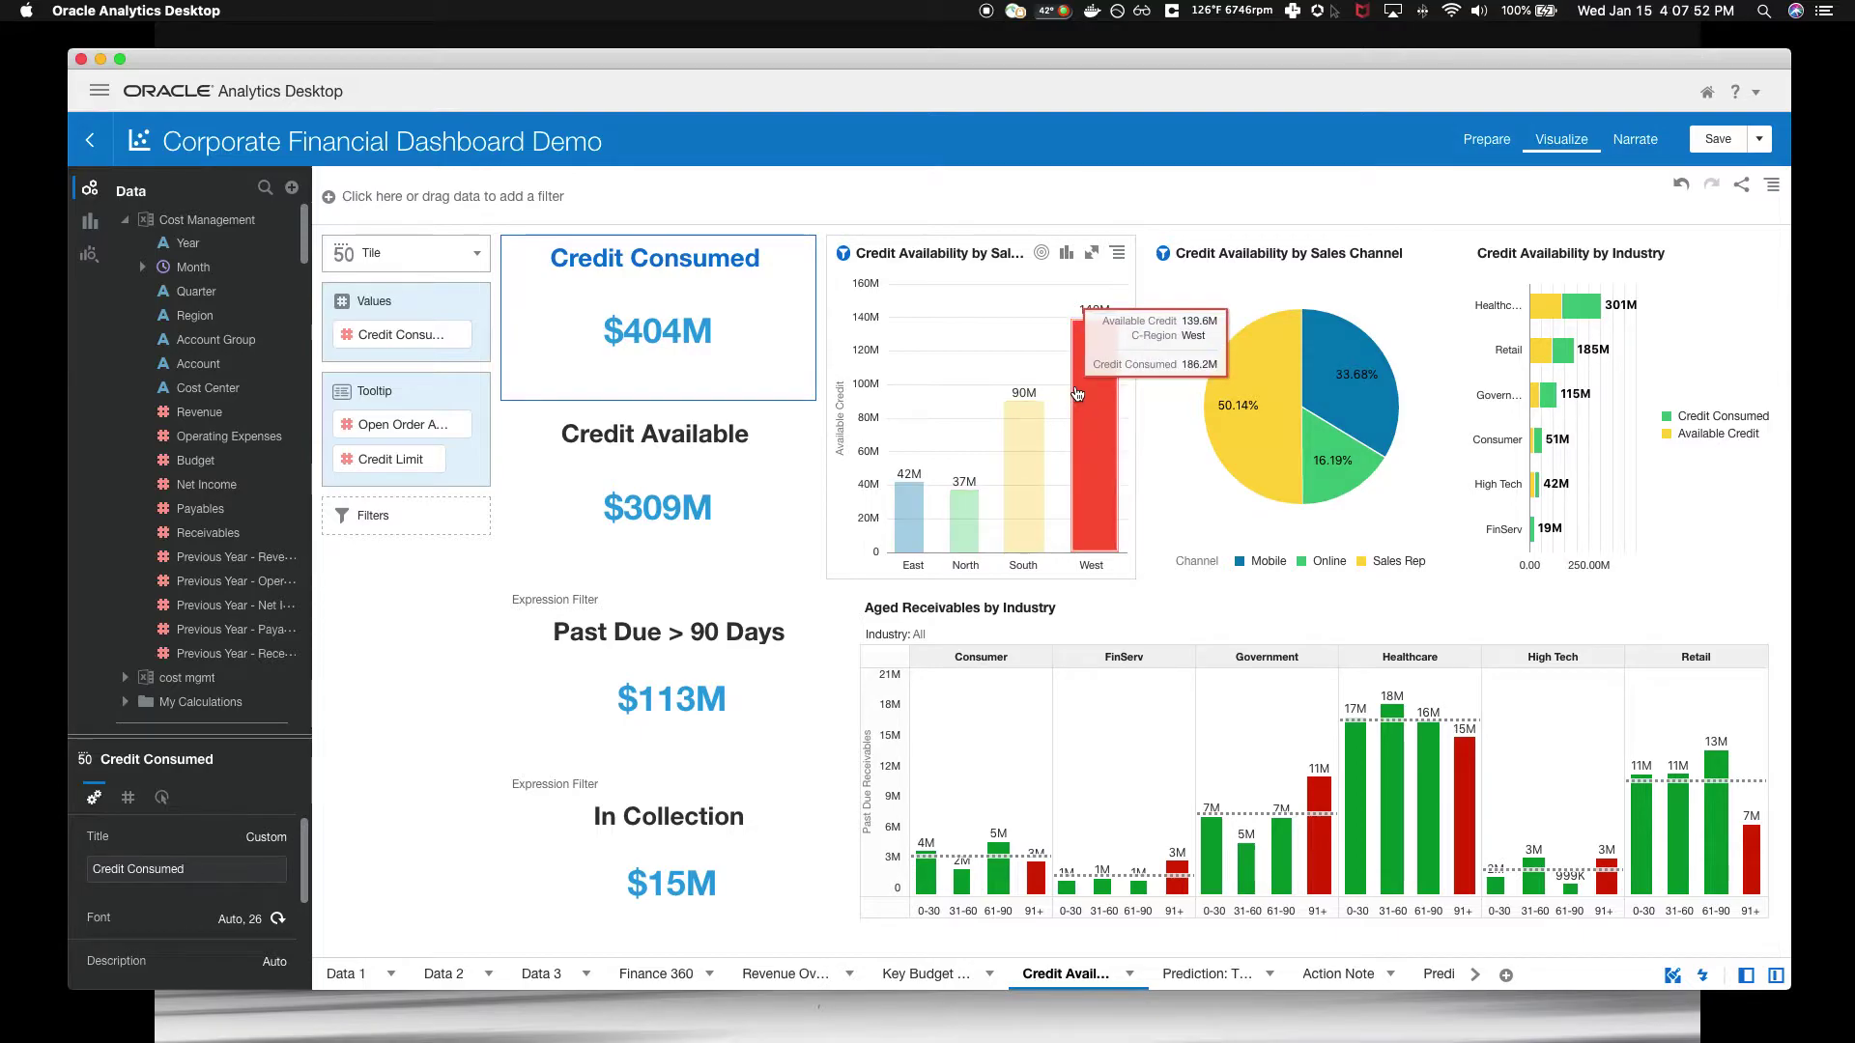
# - Select the West bar in Credit Availability by Sales Region to filter to C-Region West
pyautogui.click(1077, 391)
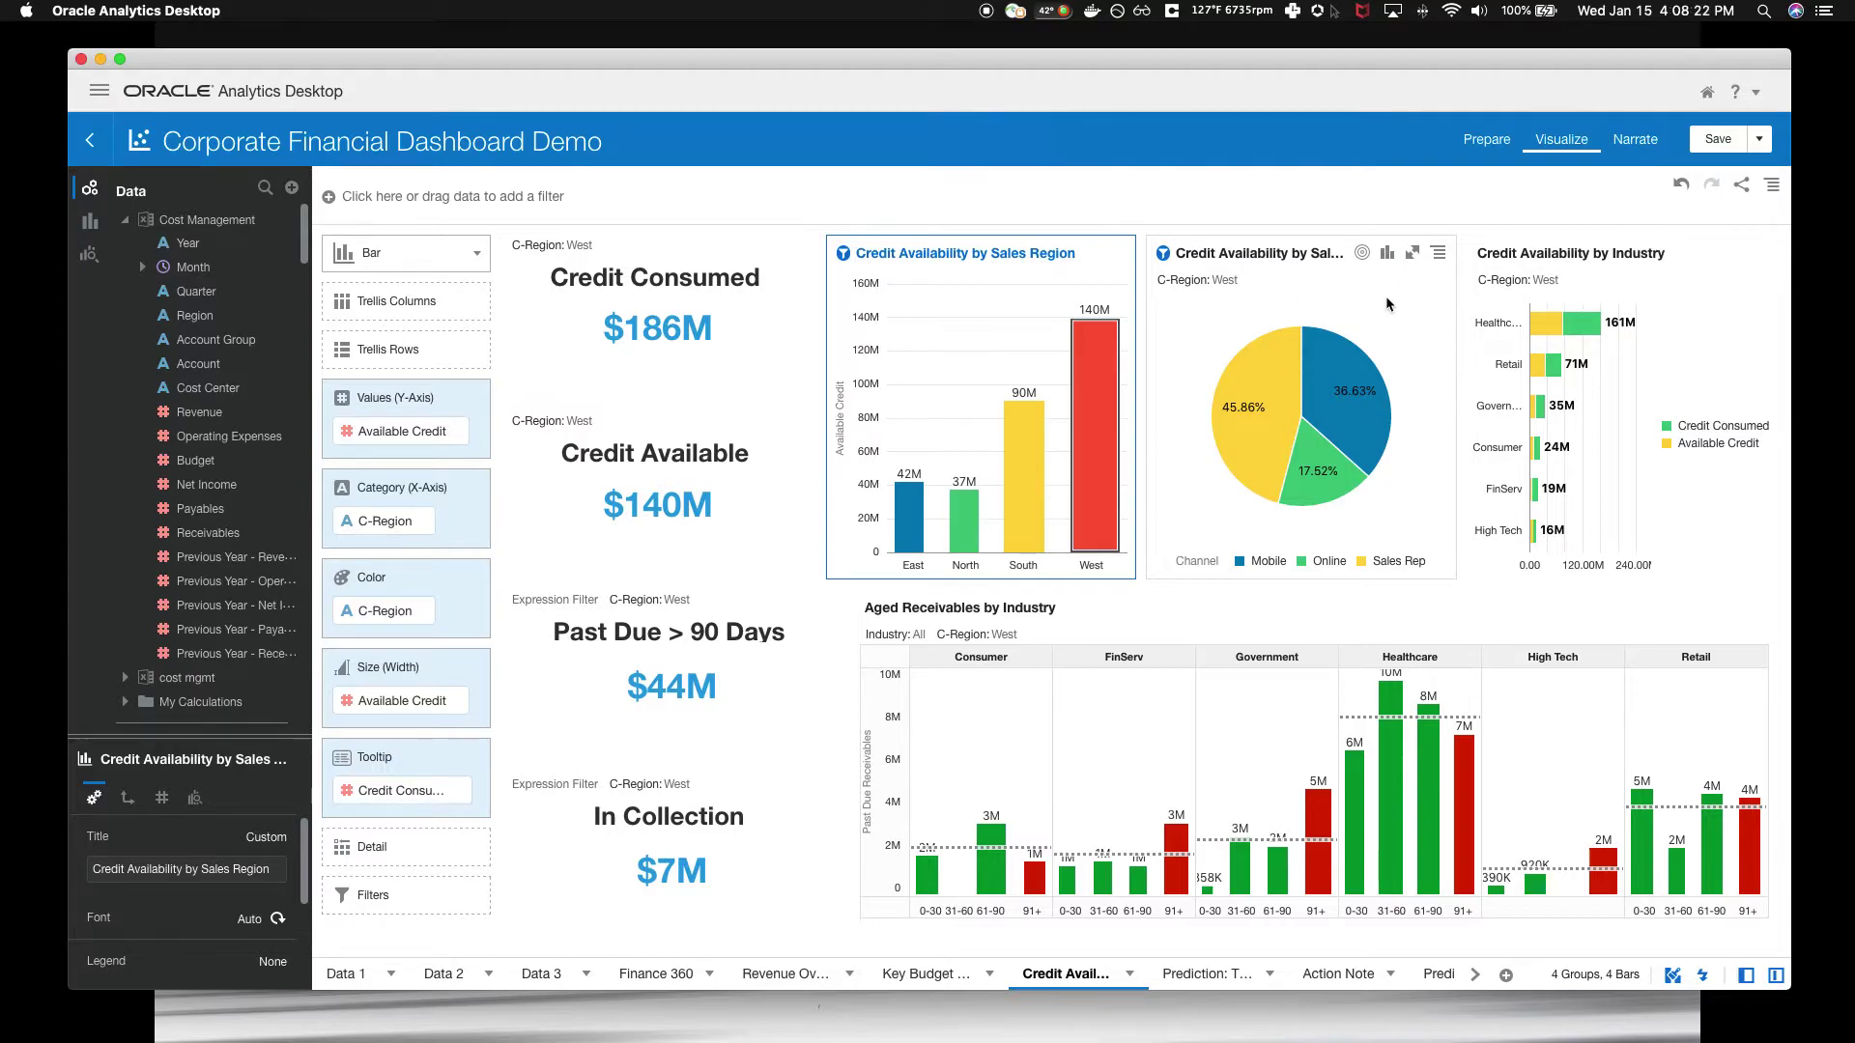
pyautogui.moveTo(1588, 328)
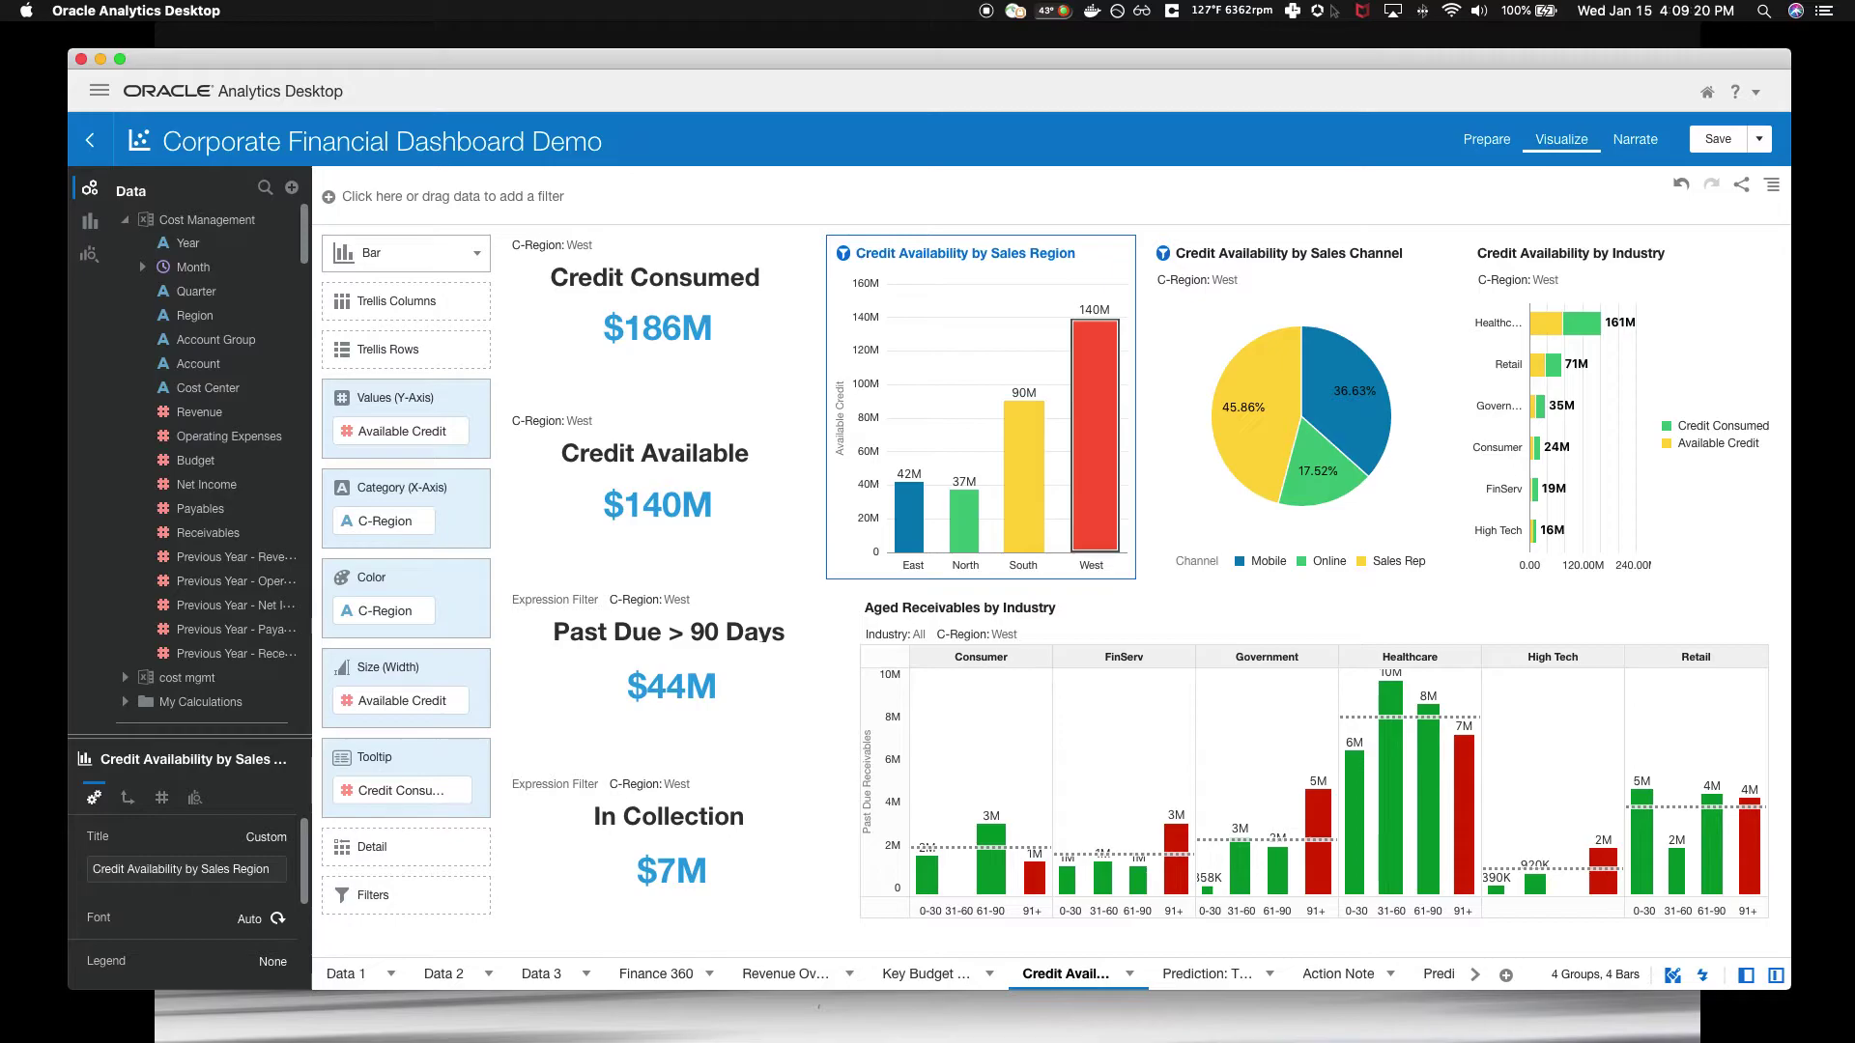
# - Open the Prediction canvas and scroll down through its credit and customer charts
pyautogui.click(1208, 974)
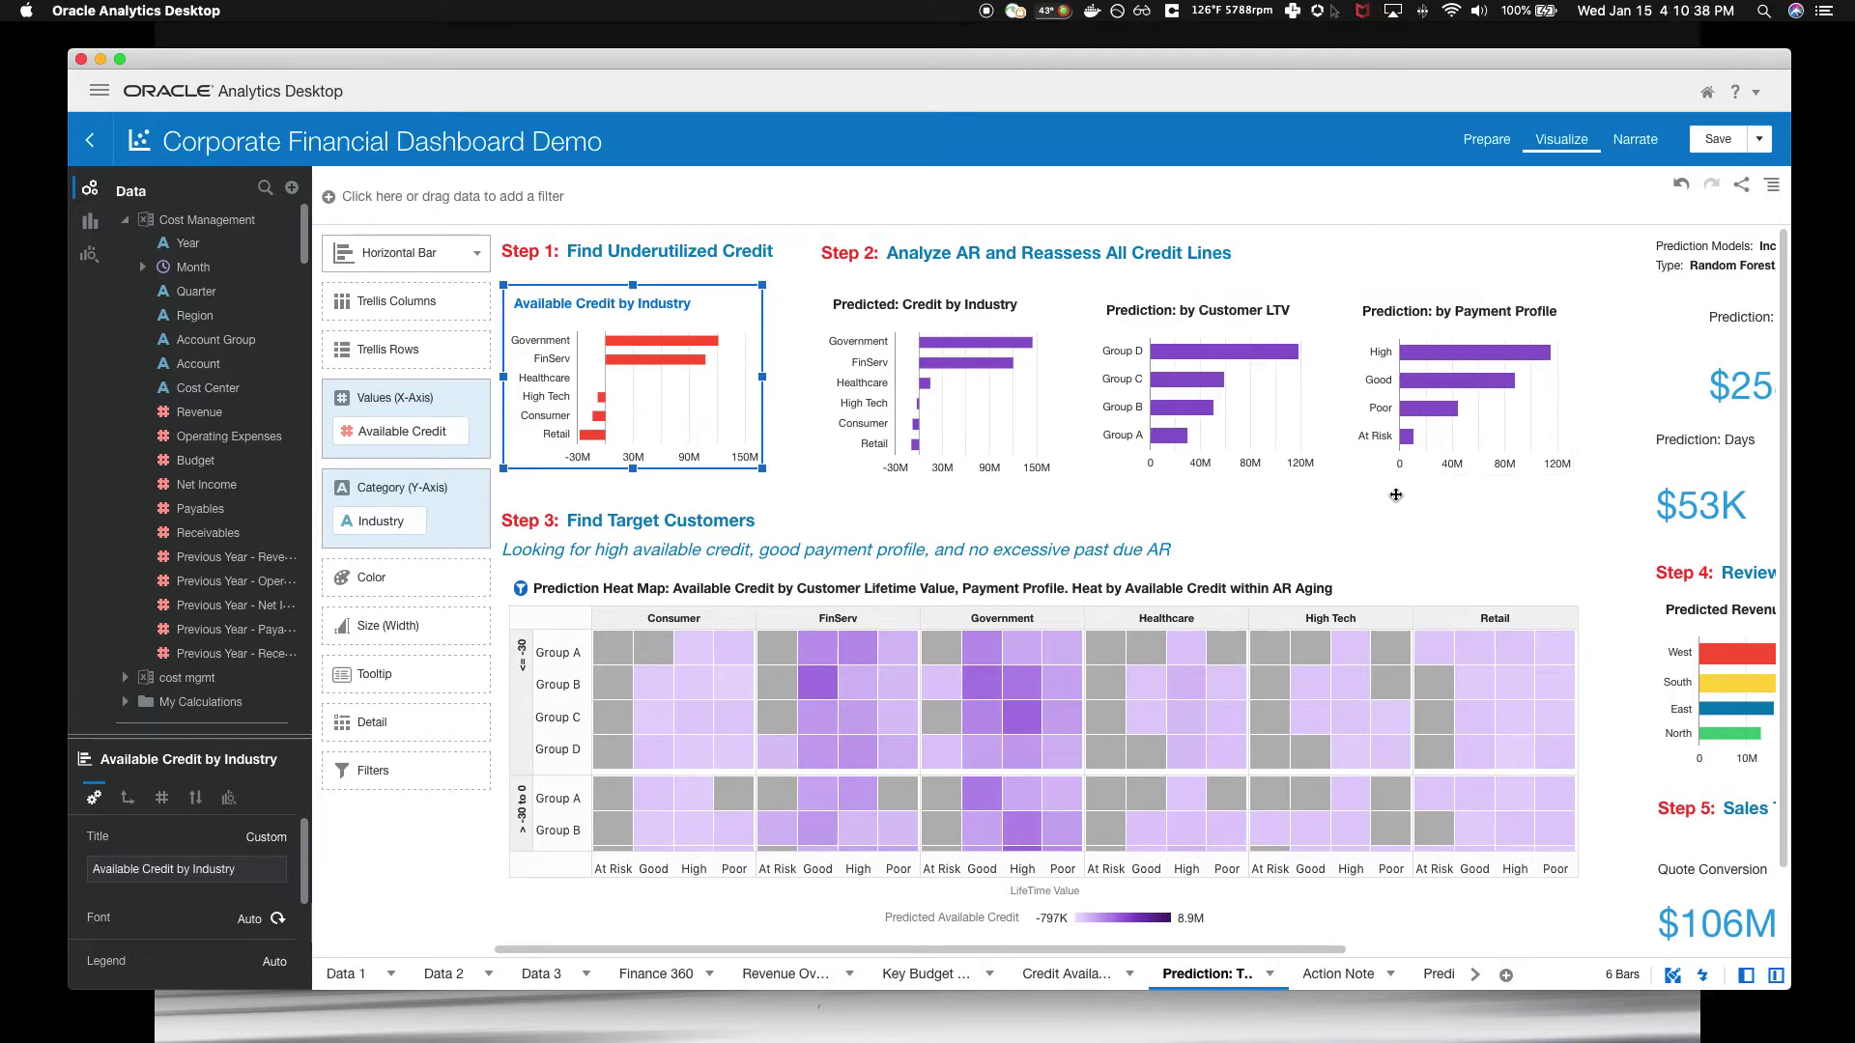
pyautogui.scroll(-1, 1396, 494)
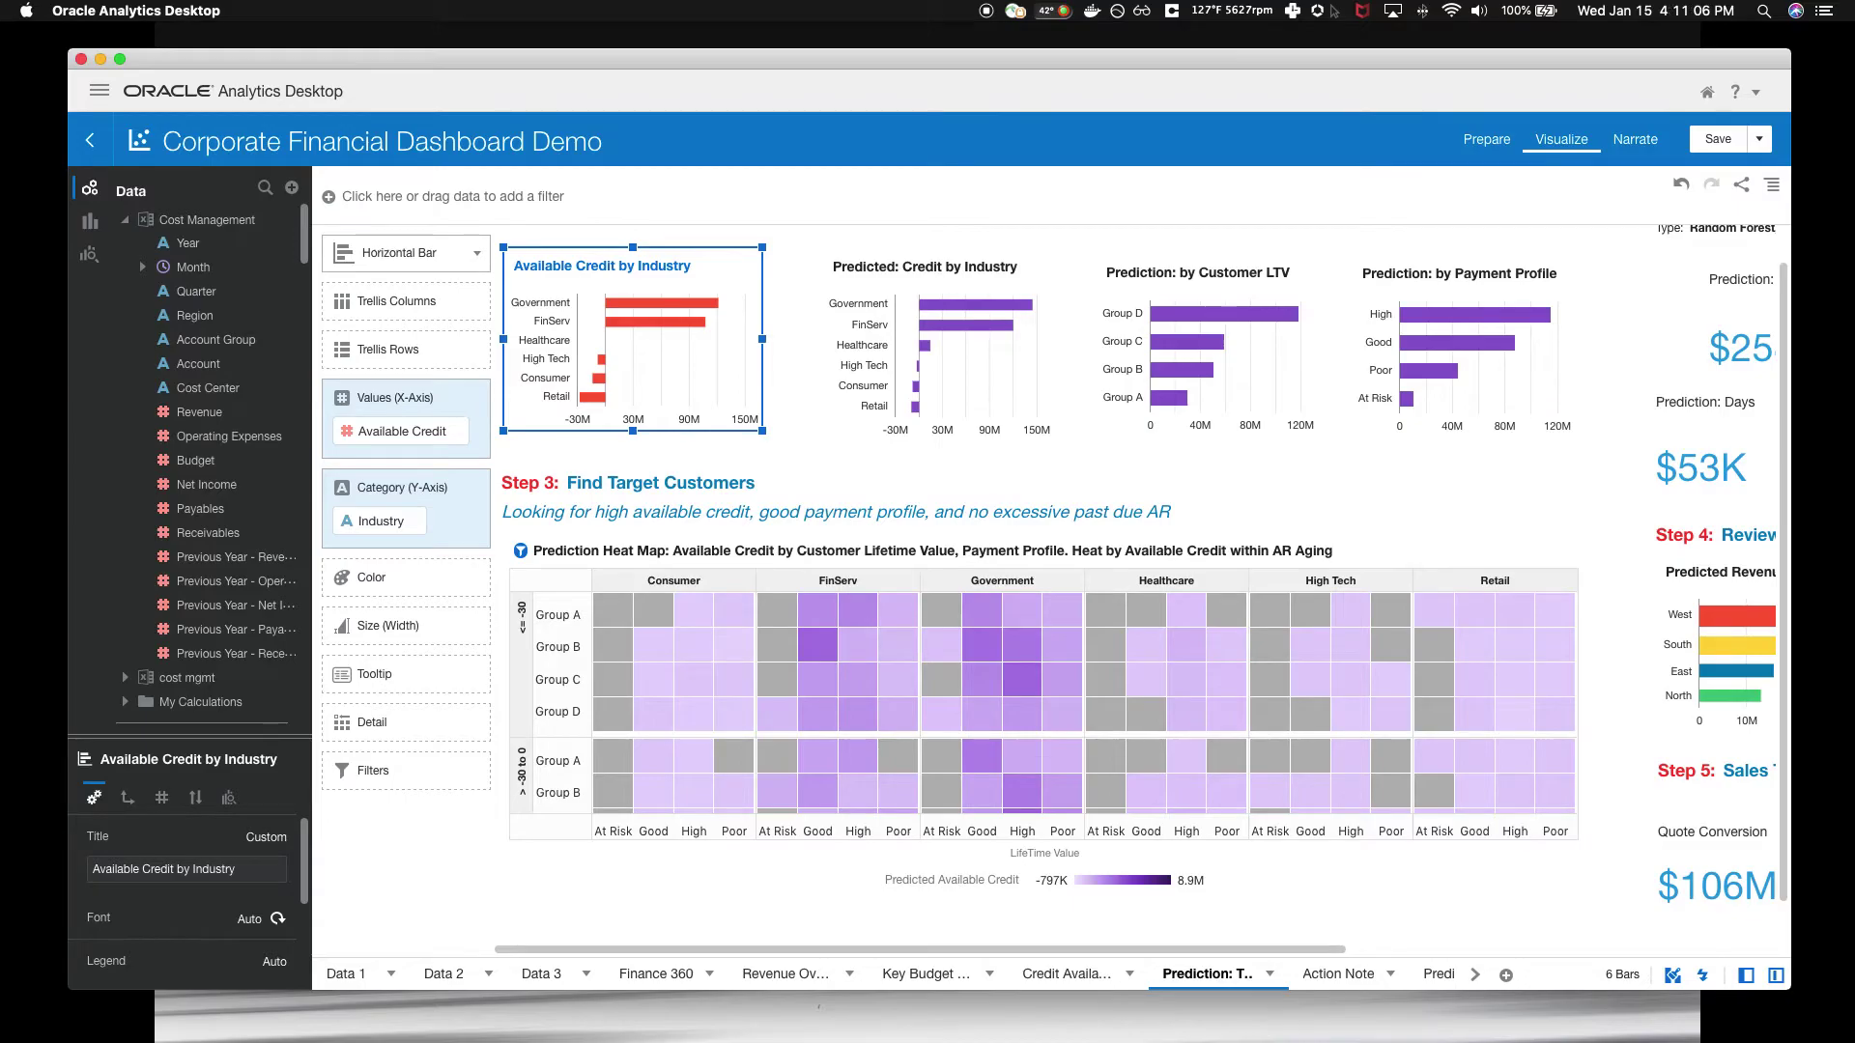
# - Scroll down to the target-customer prediction heat map and select it
pyautogui.moveTo(937, 768)
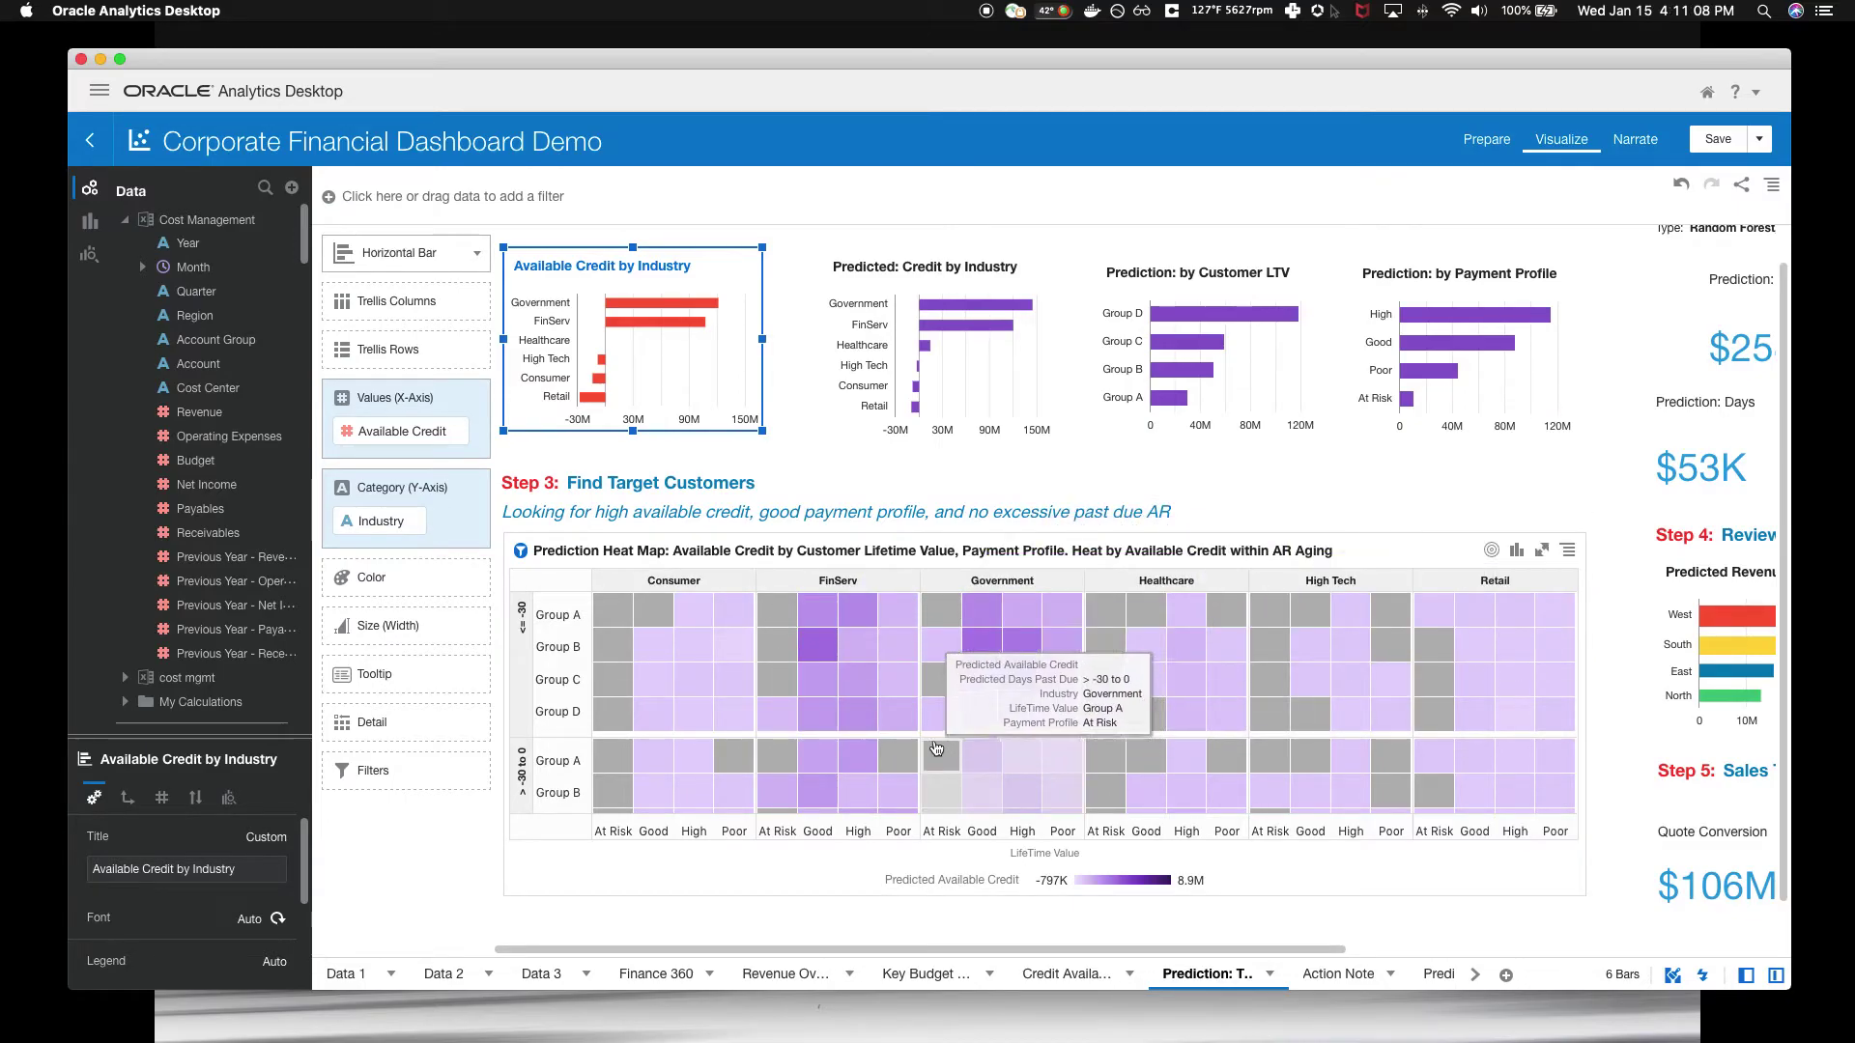
pyautogui.moveTo(913, 734)
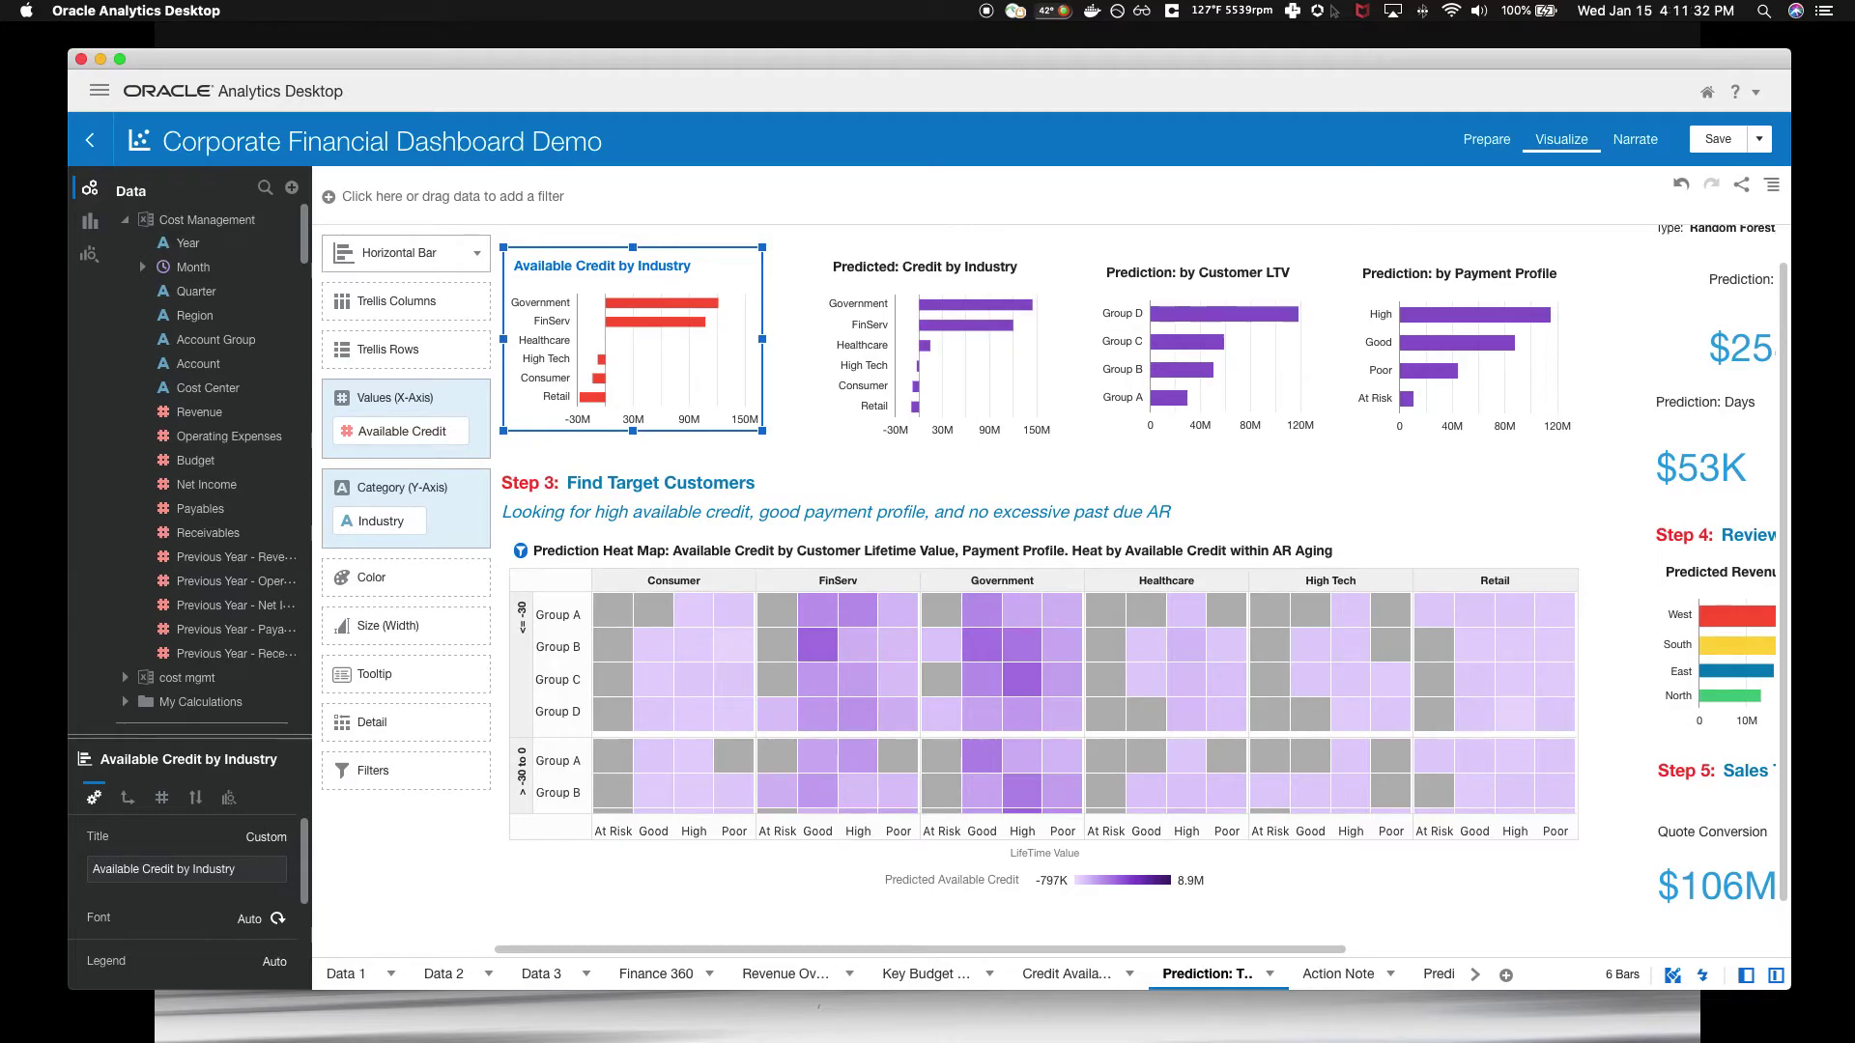
pyautogui.scroll(-1, 720, 540)
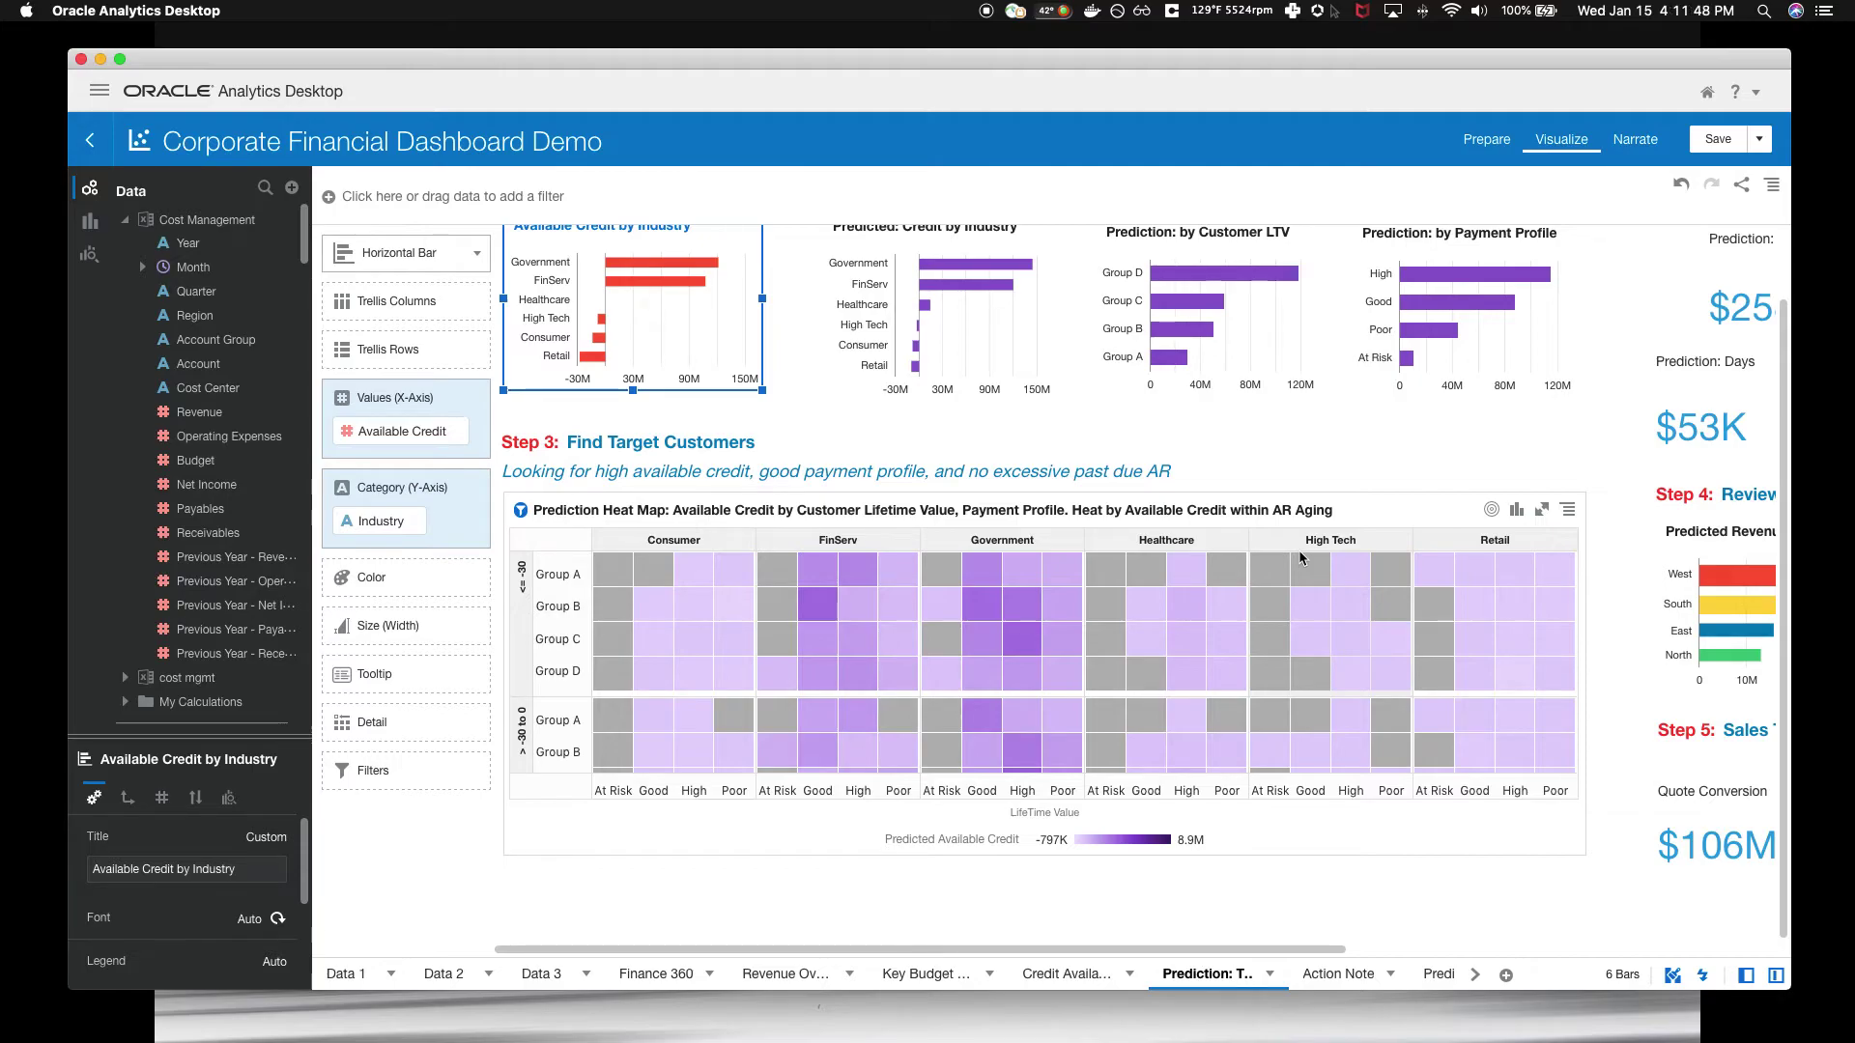
pyautogui.moveTo(1021, 641)
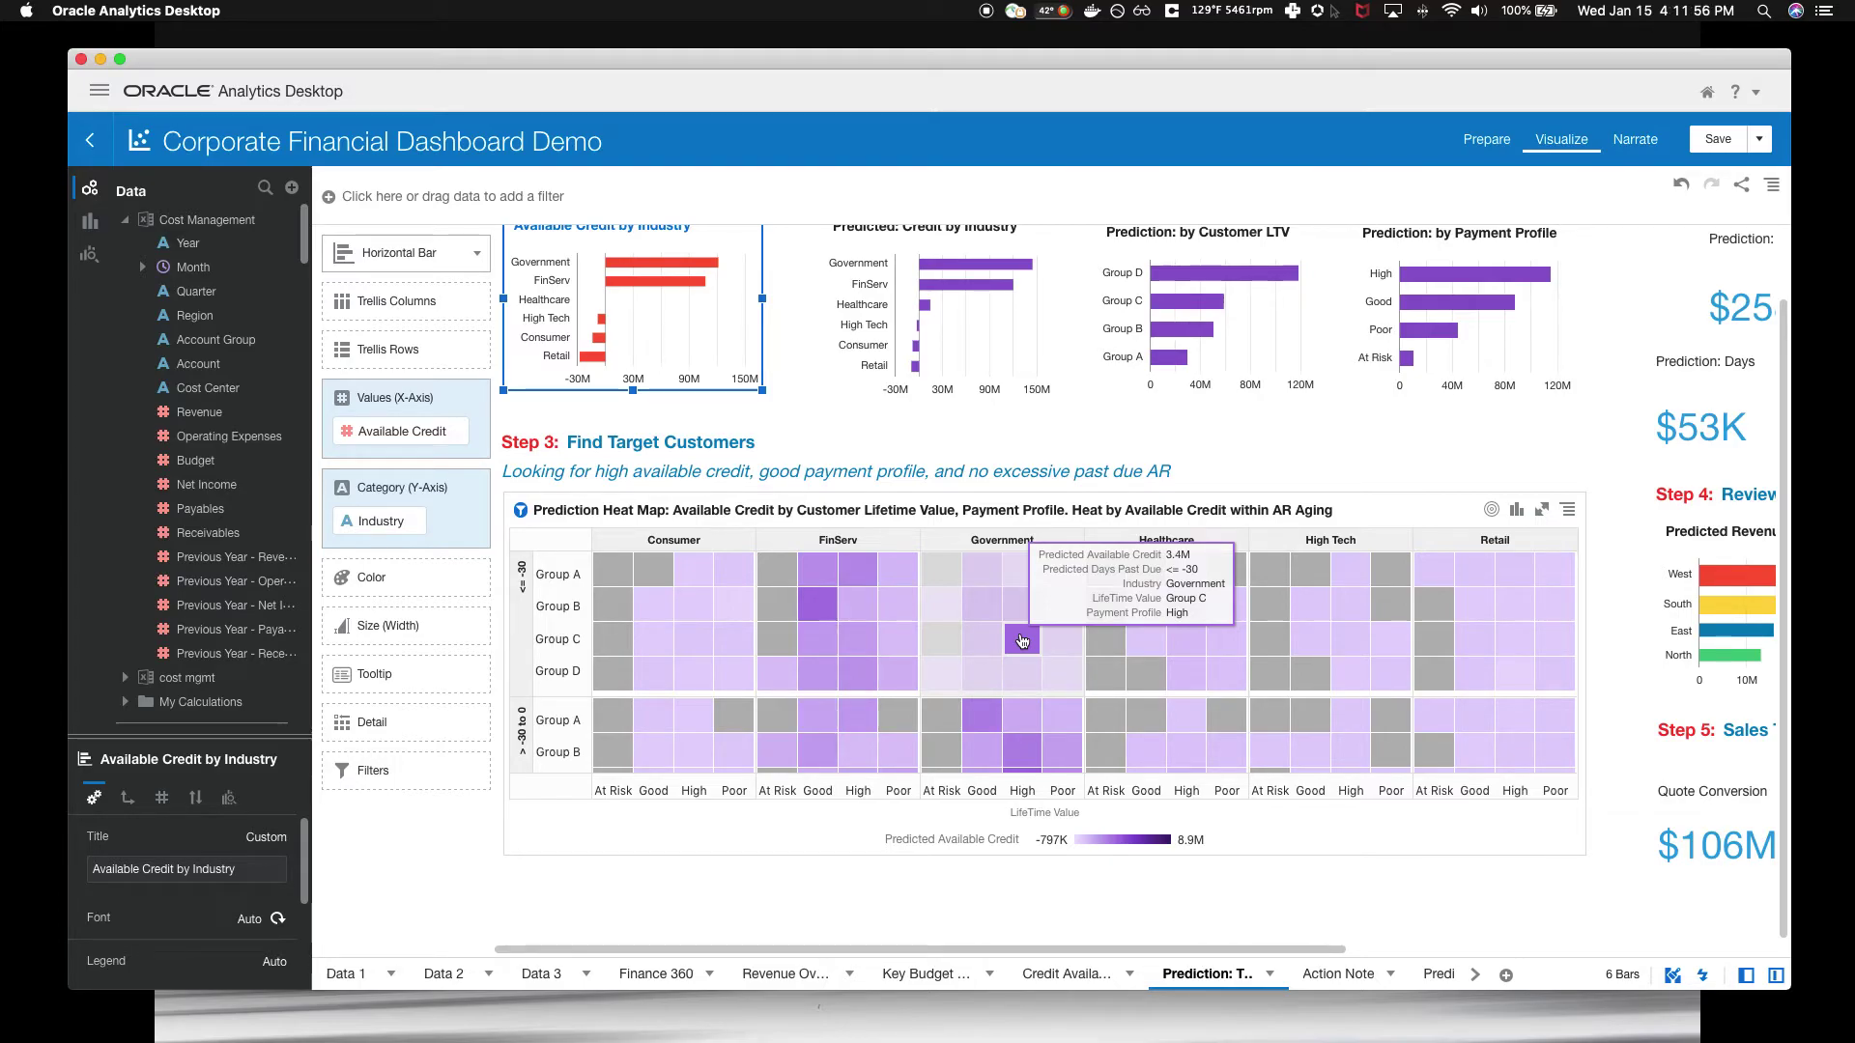
pyautogui.click(632, 578)
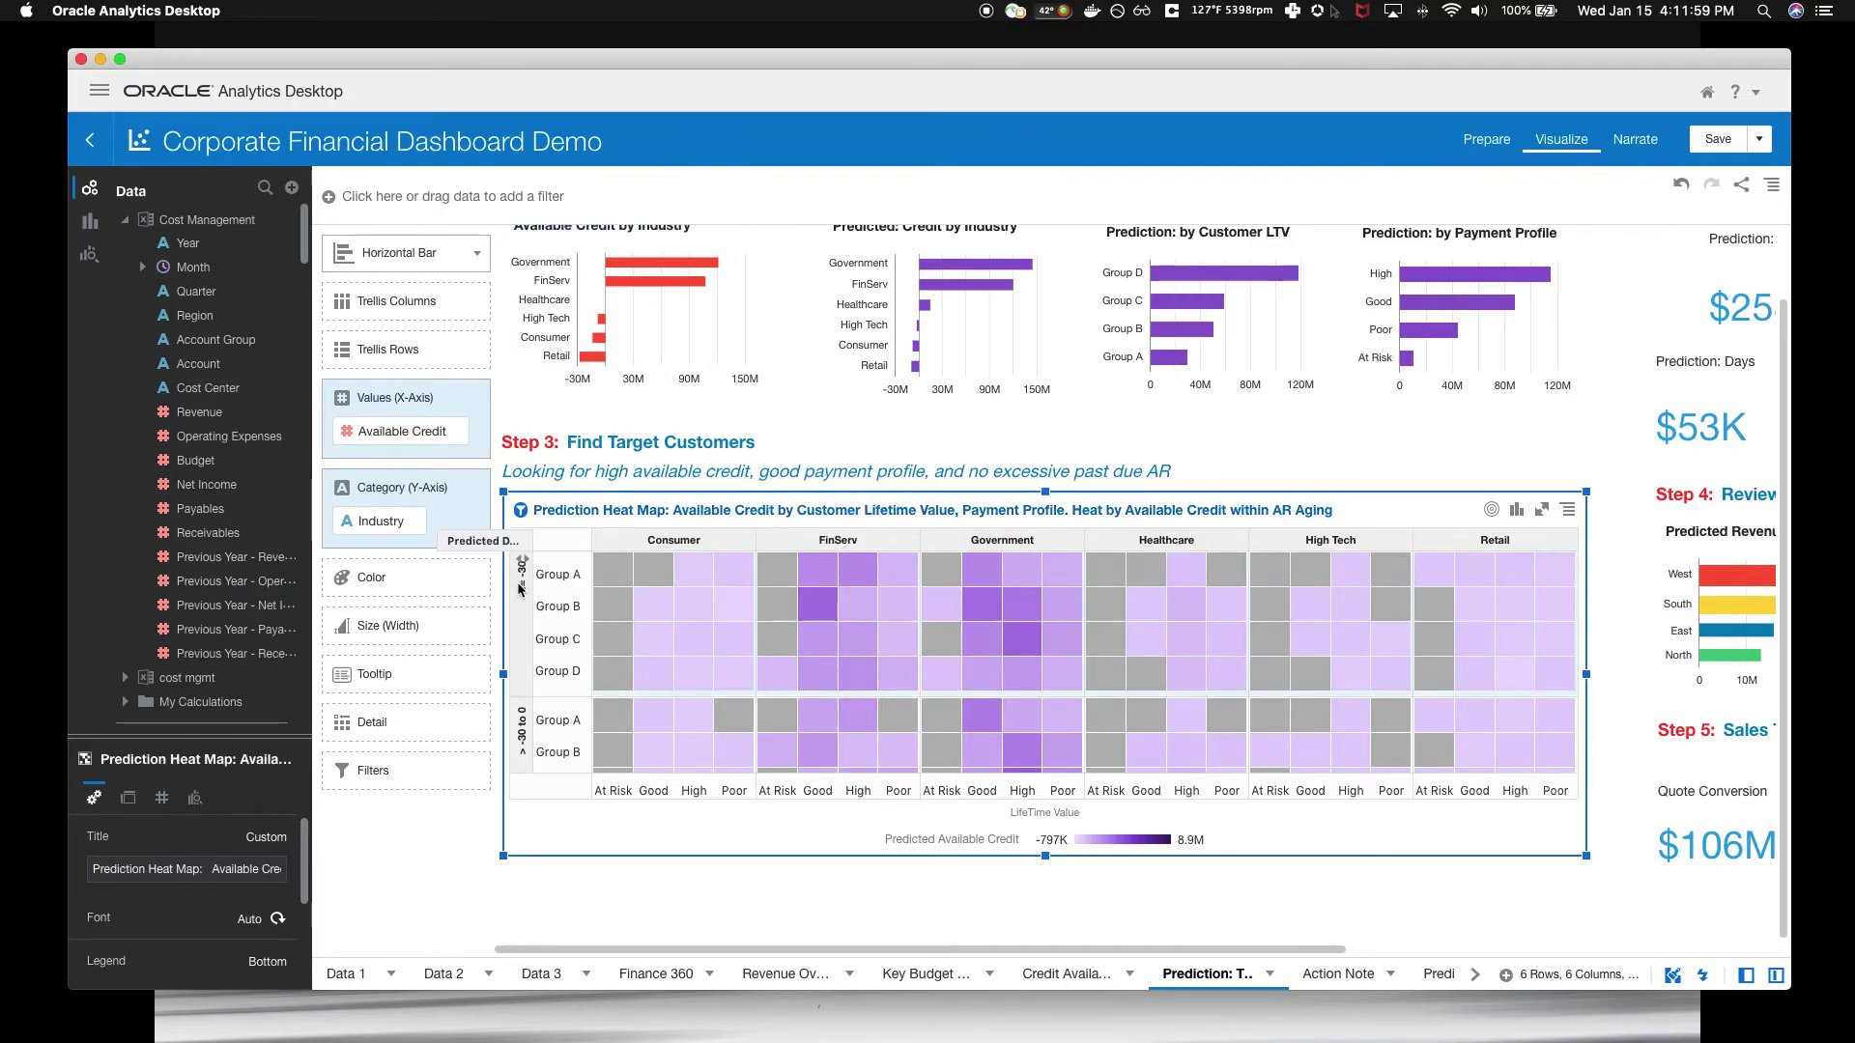
# - Select the Government/C/High, FinServ/B/Good, Healthcare/C/High and Government/D/High heat map cells
pyautogui.click(1031, 646)
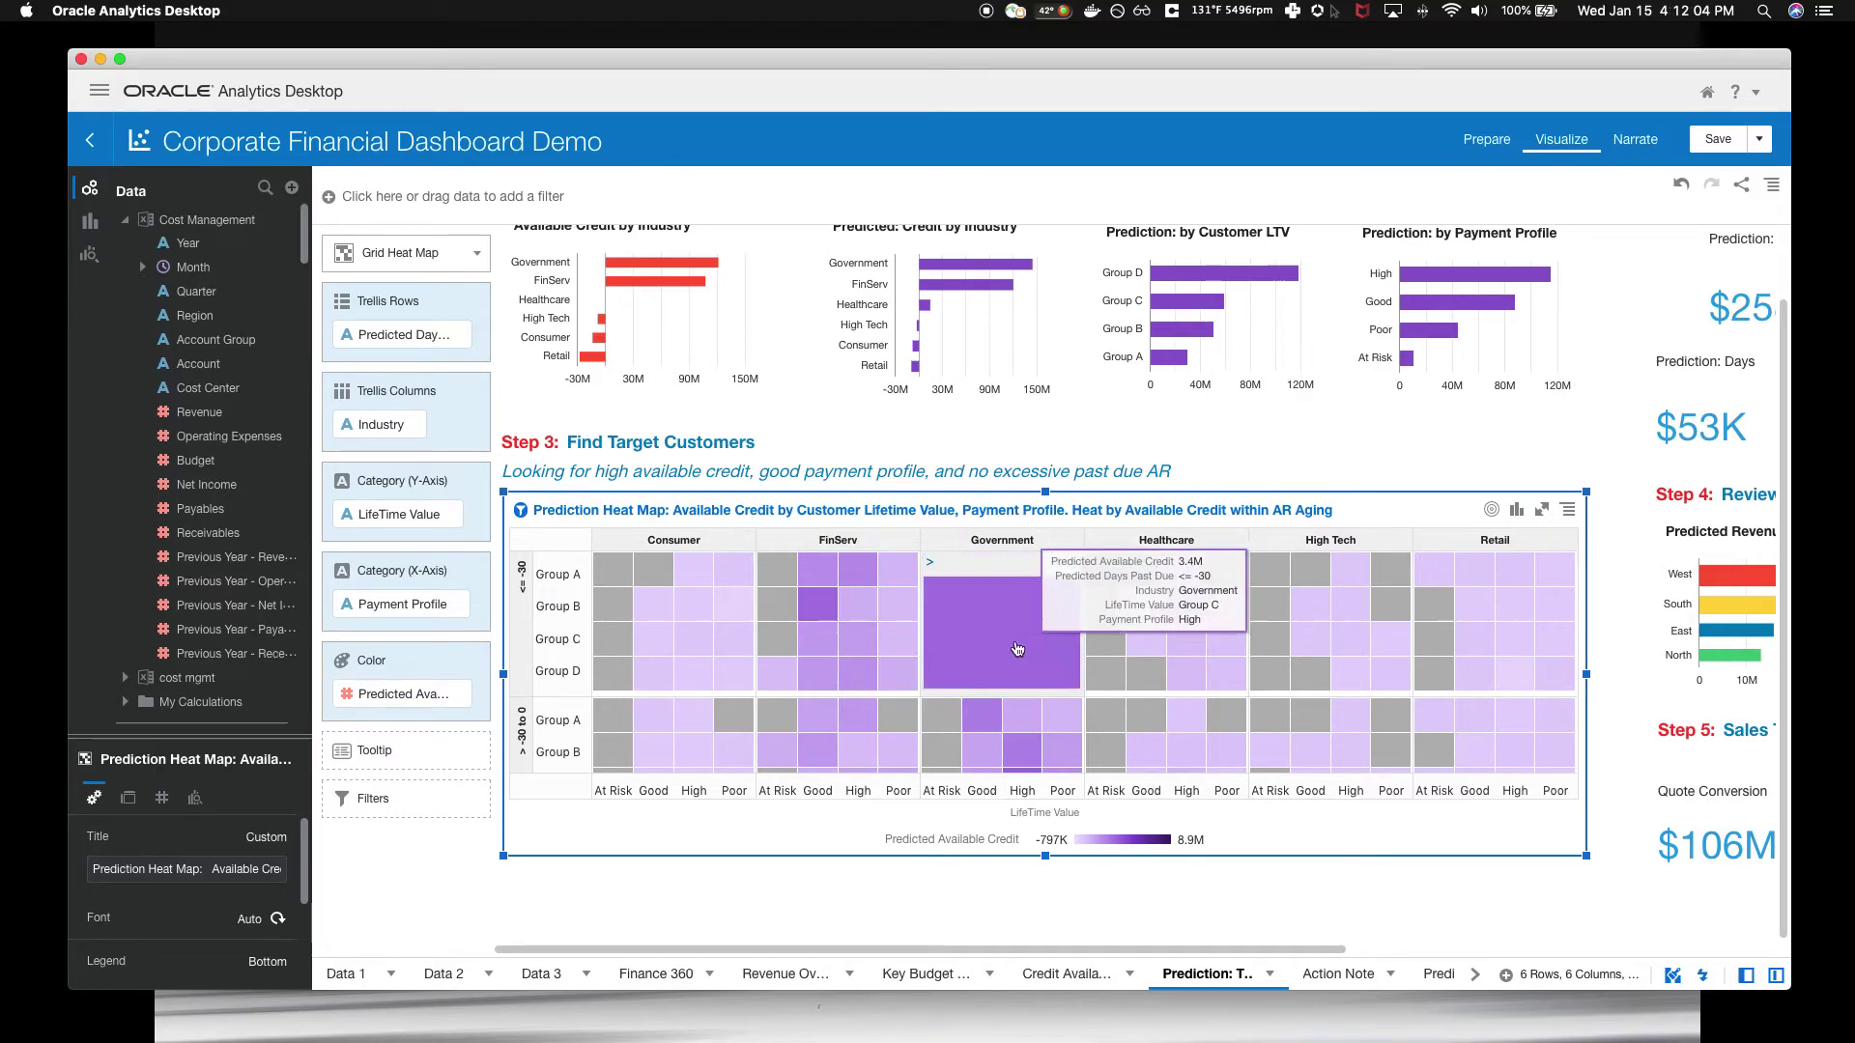
pyautogui.click(824, 611)
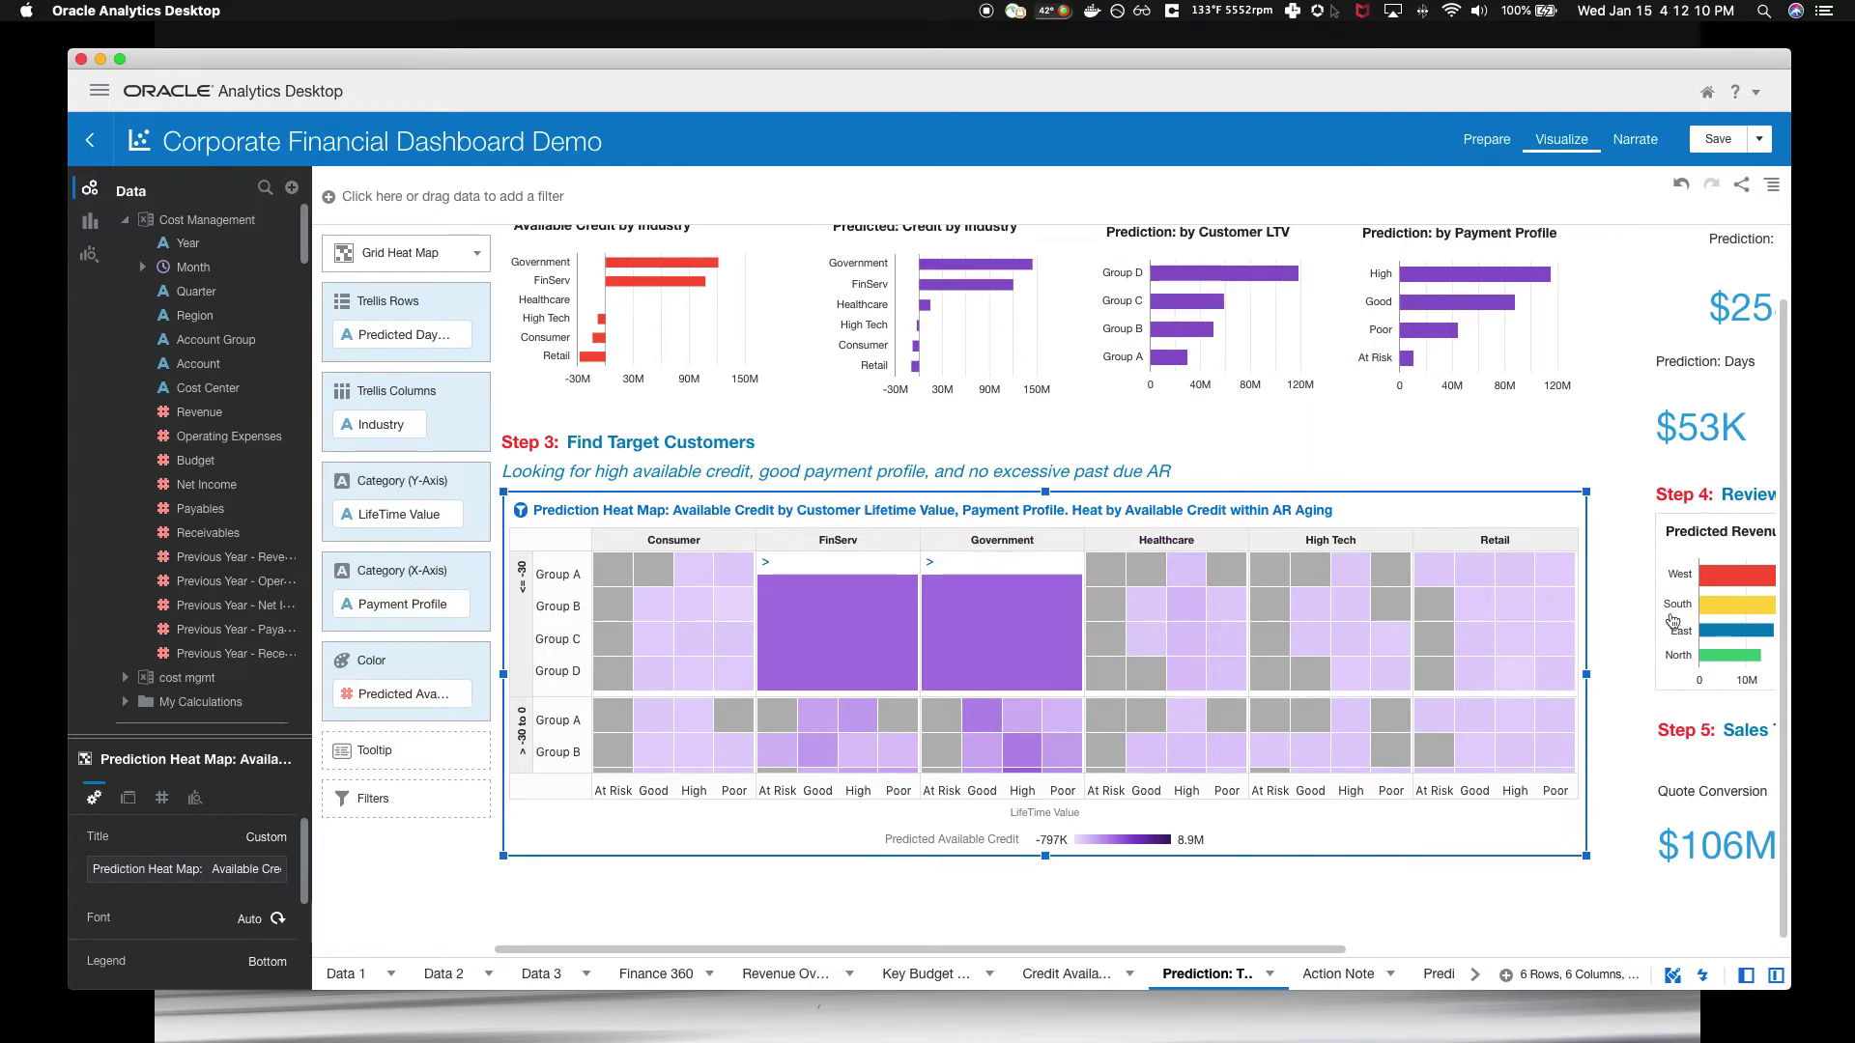
pyautogui.moveTo(987, 630)
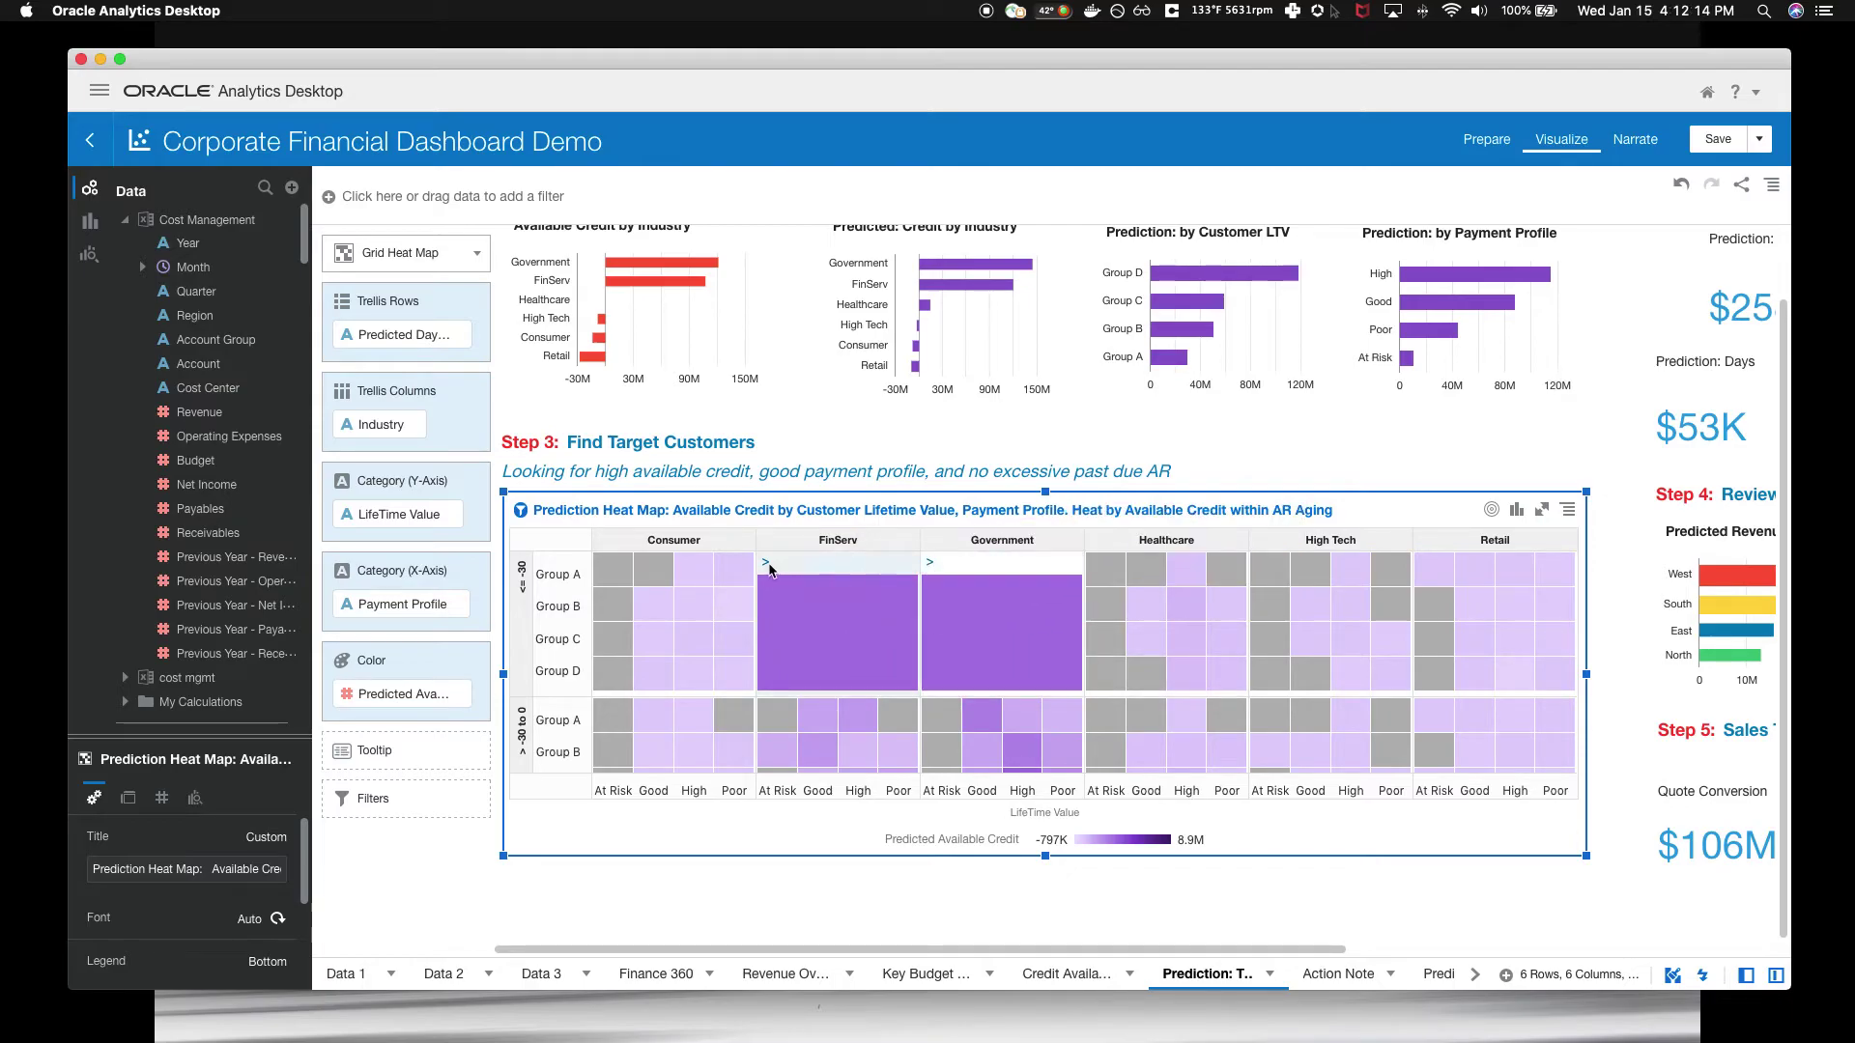
pyautogui.moveTo(1190, 584)
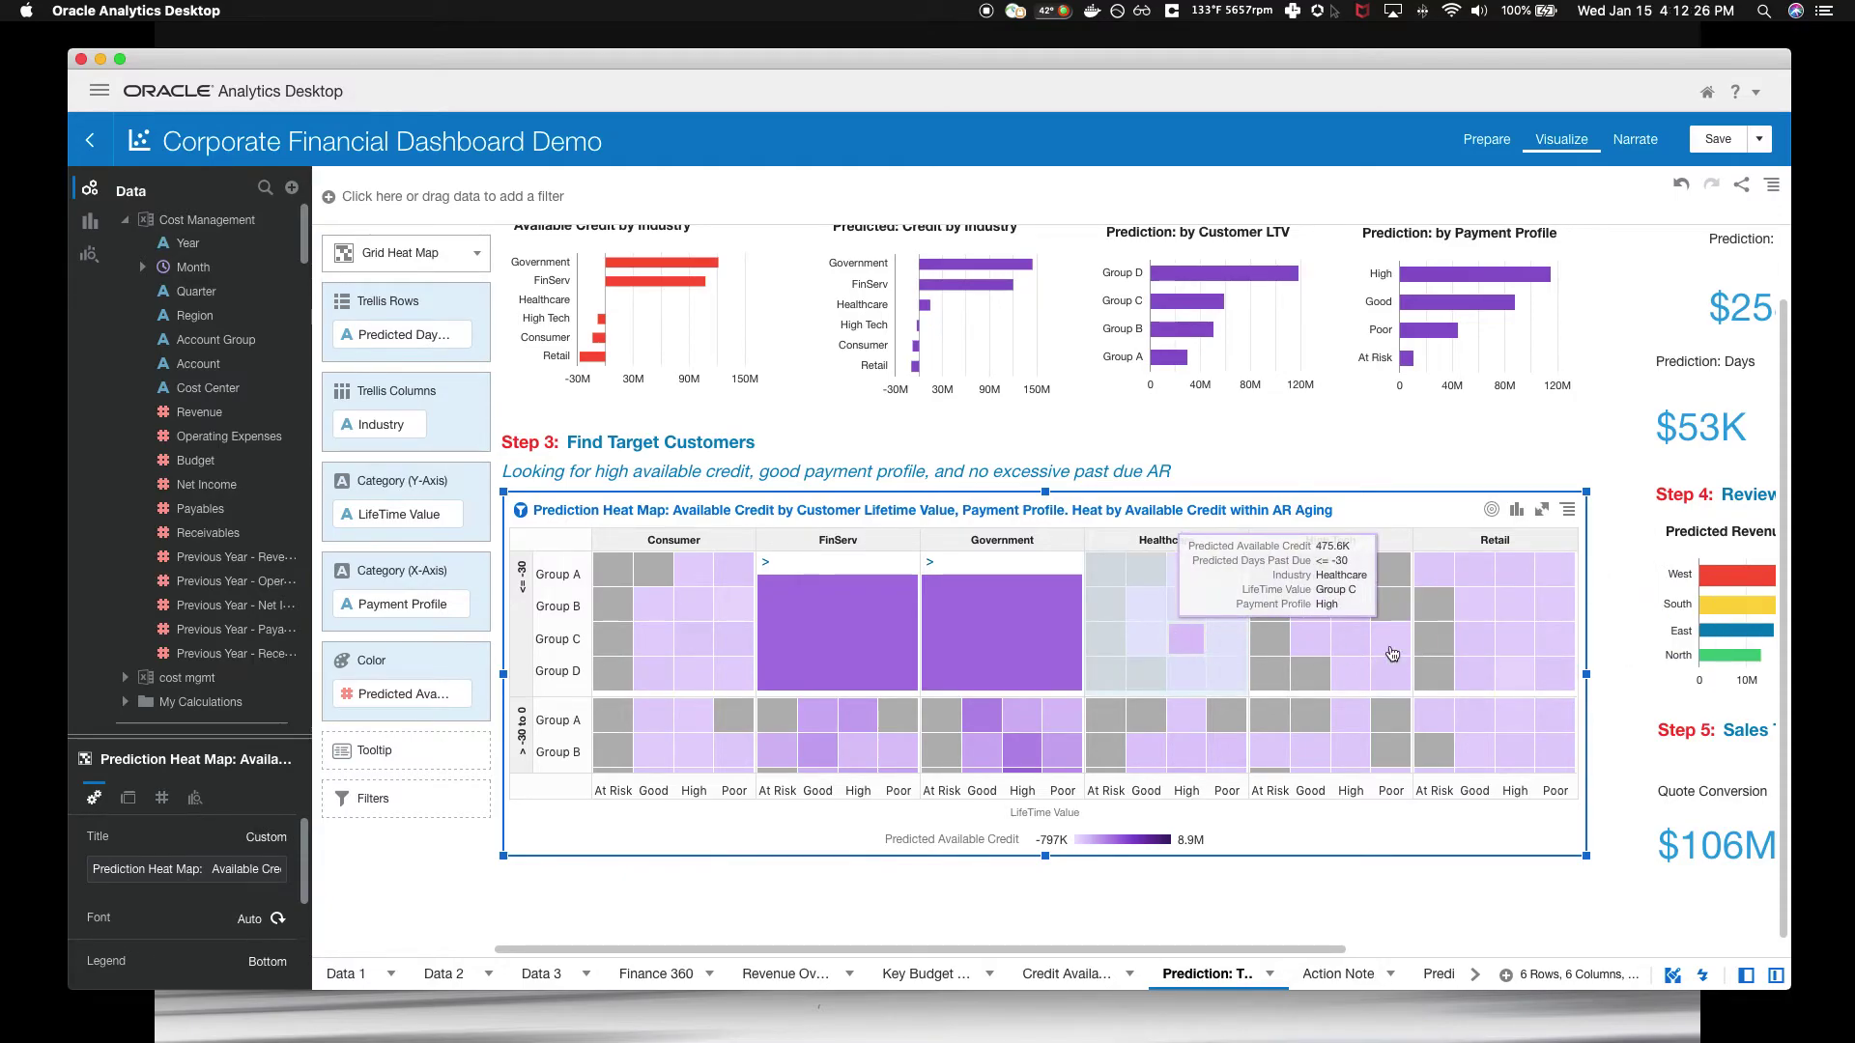
pyautogui.click(1187, 641)
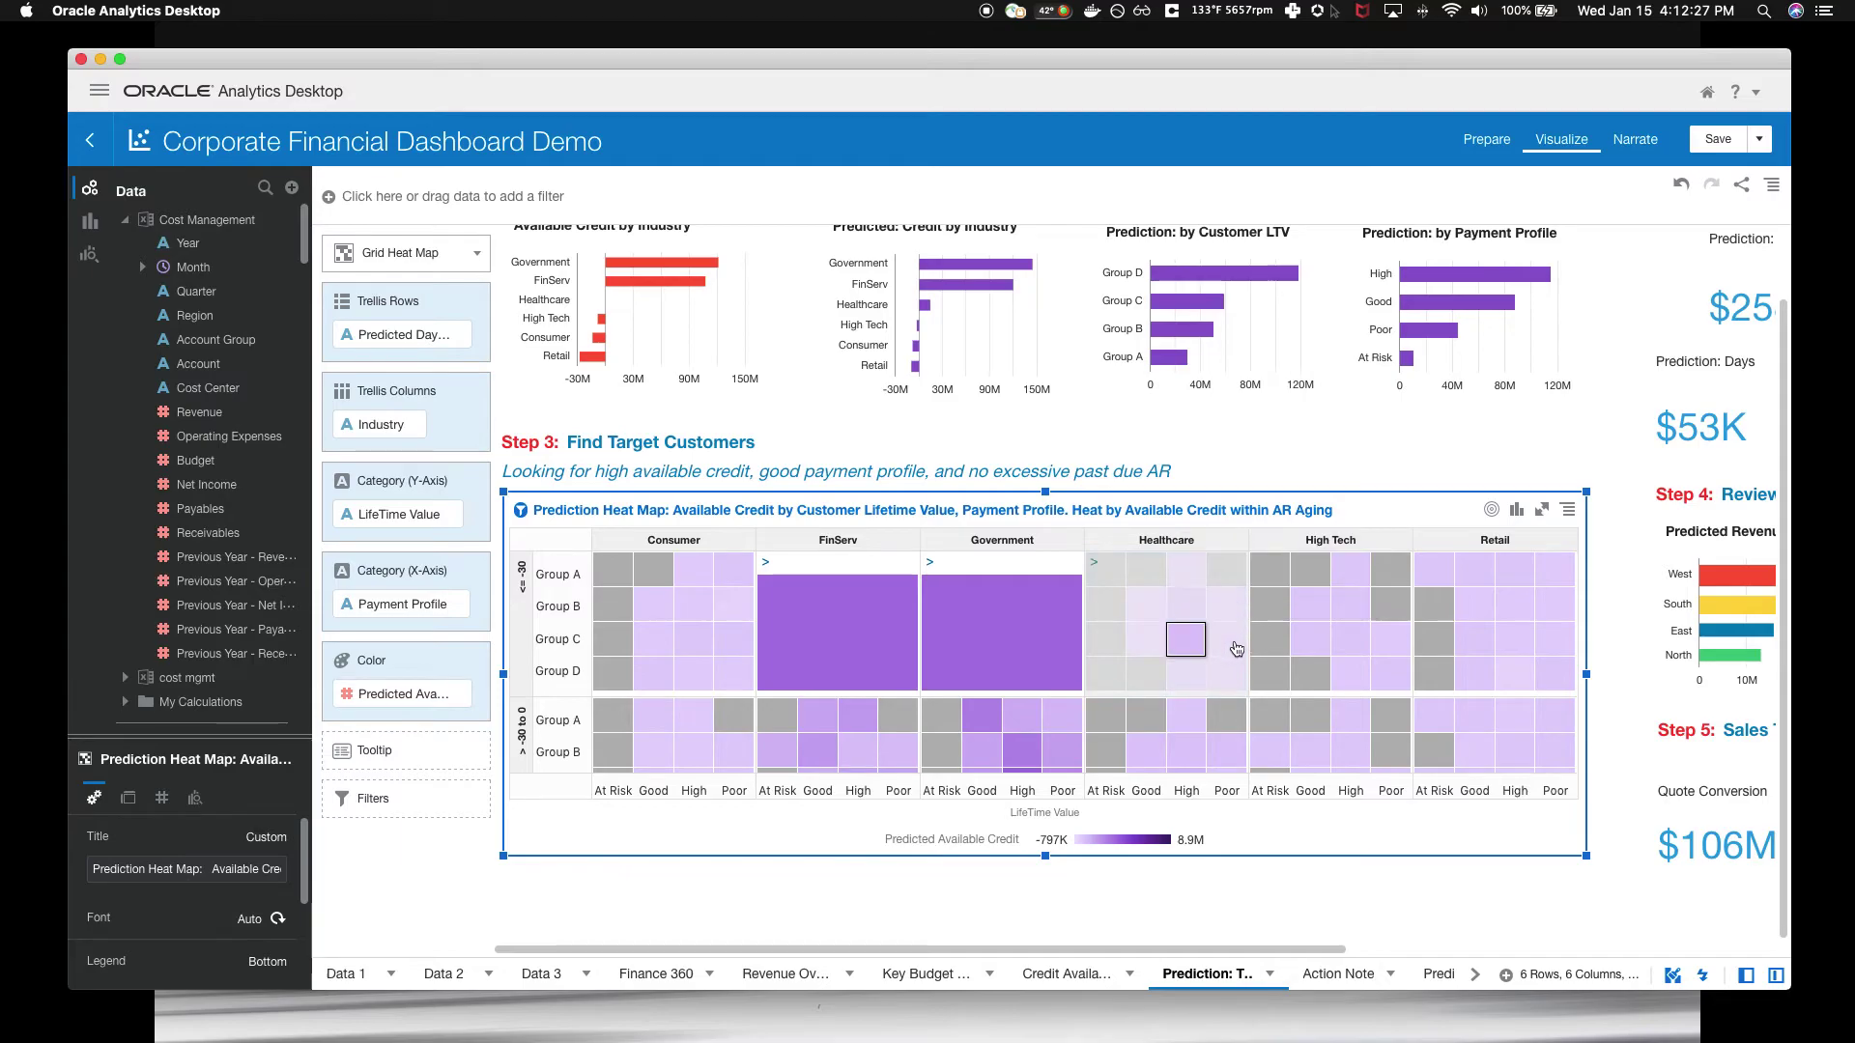
pyautogui.scroll(-2, 1043, 749)
pyautogui.click(1040, 749)
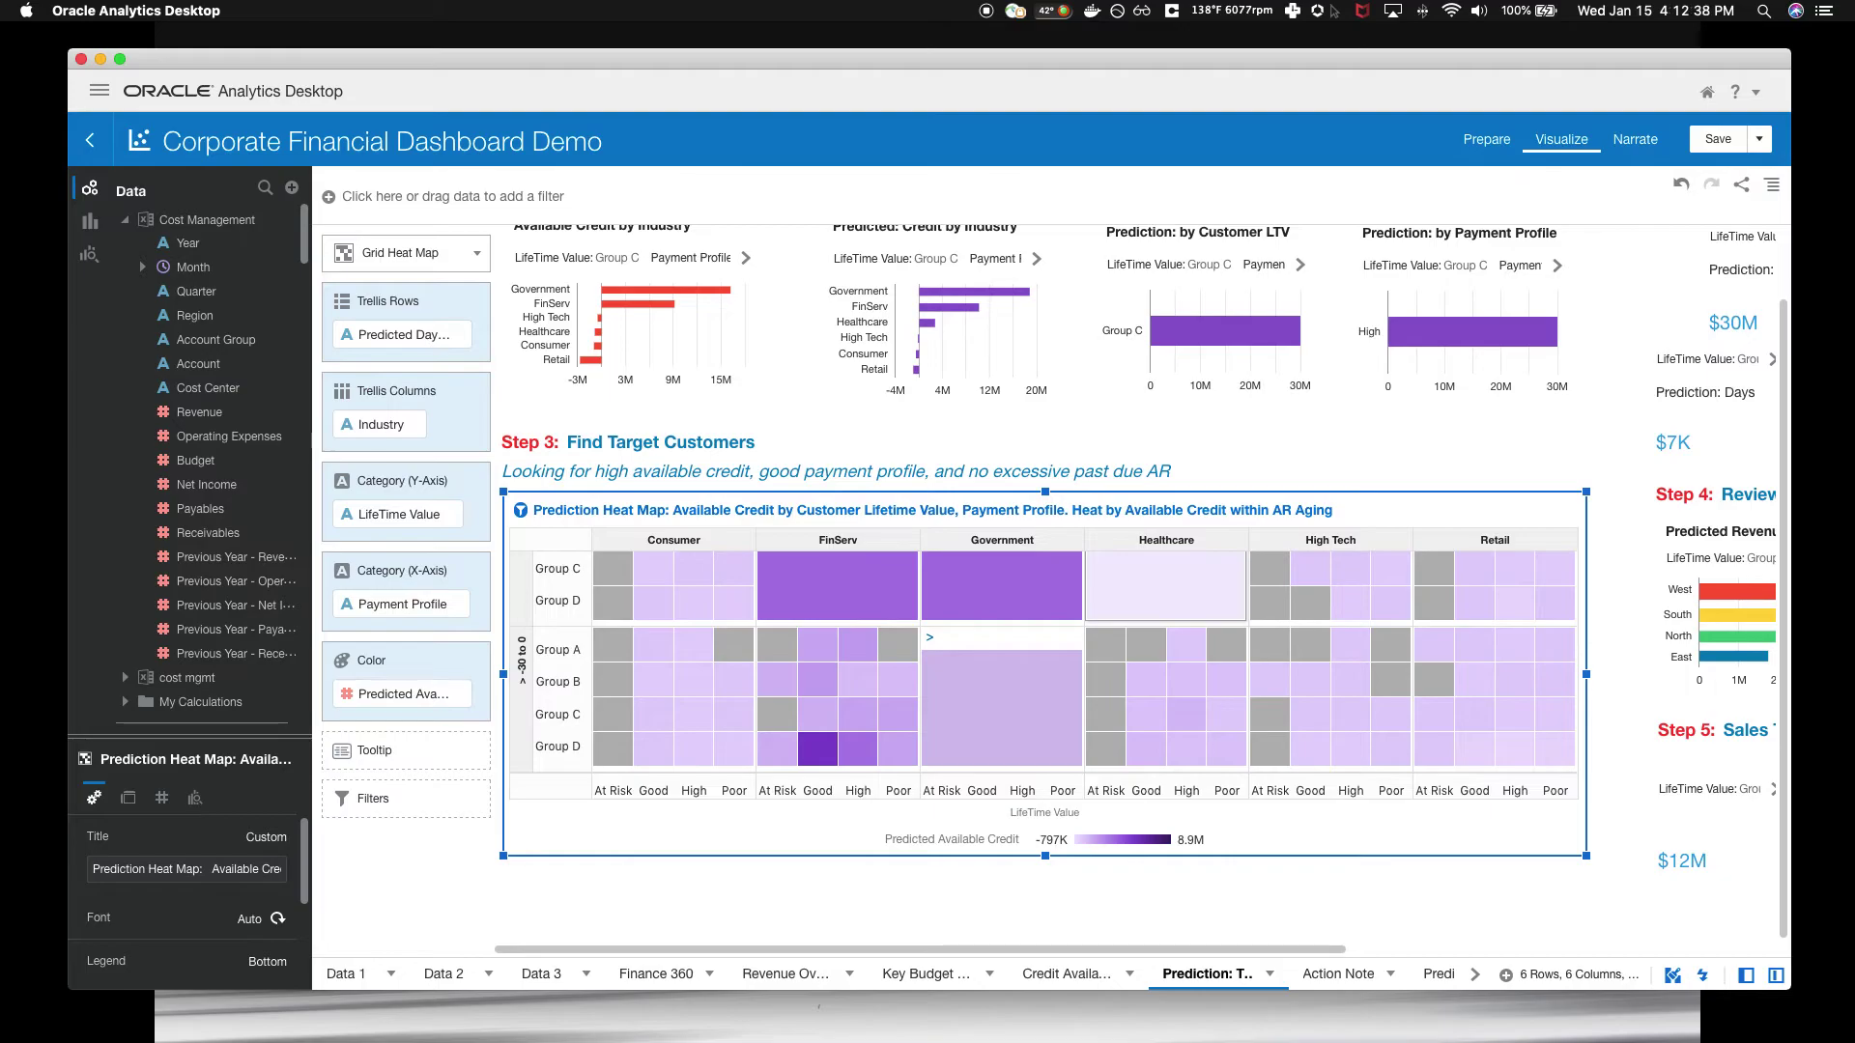
pyautogui.scroll(2, 1411, 473)
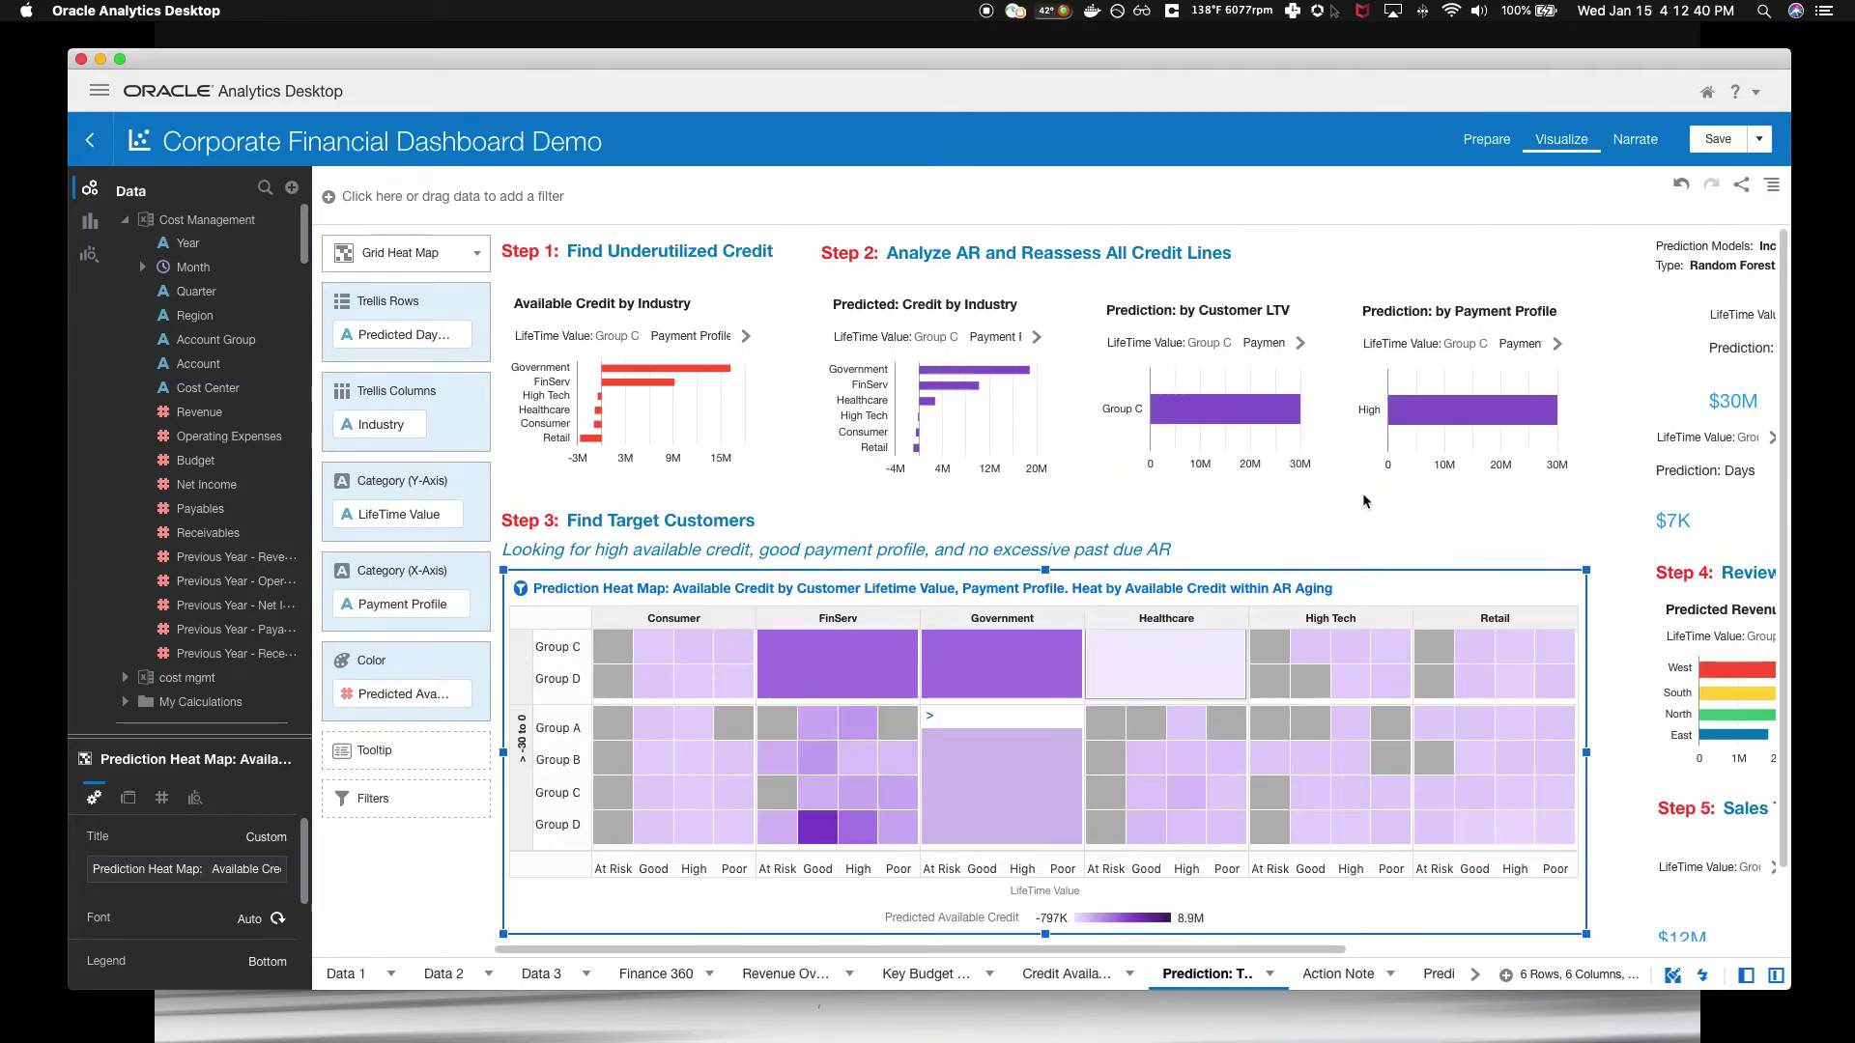
pyautogui.hscroll(10, 1414, 552)
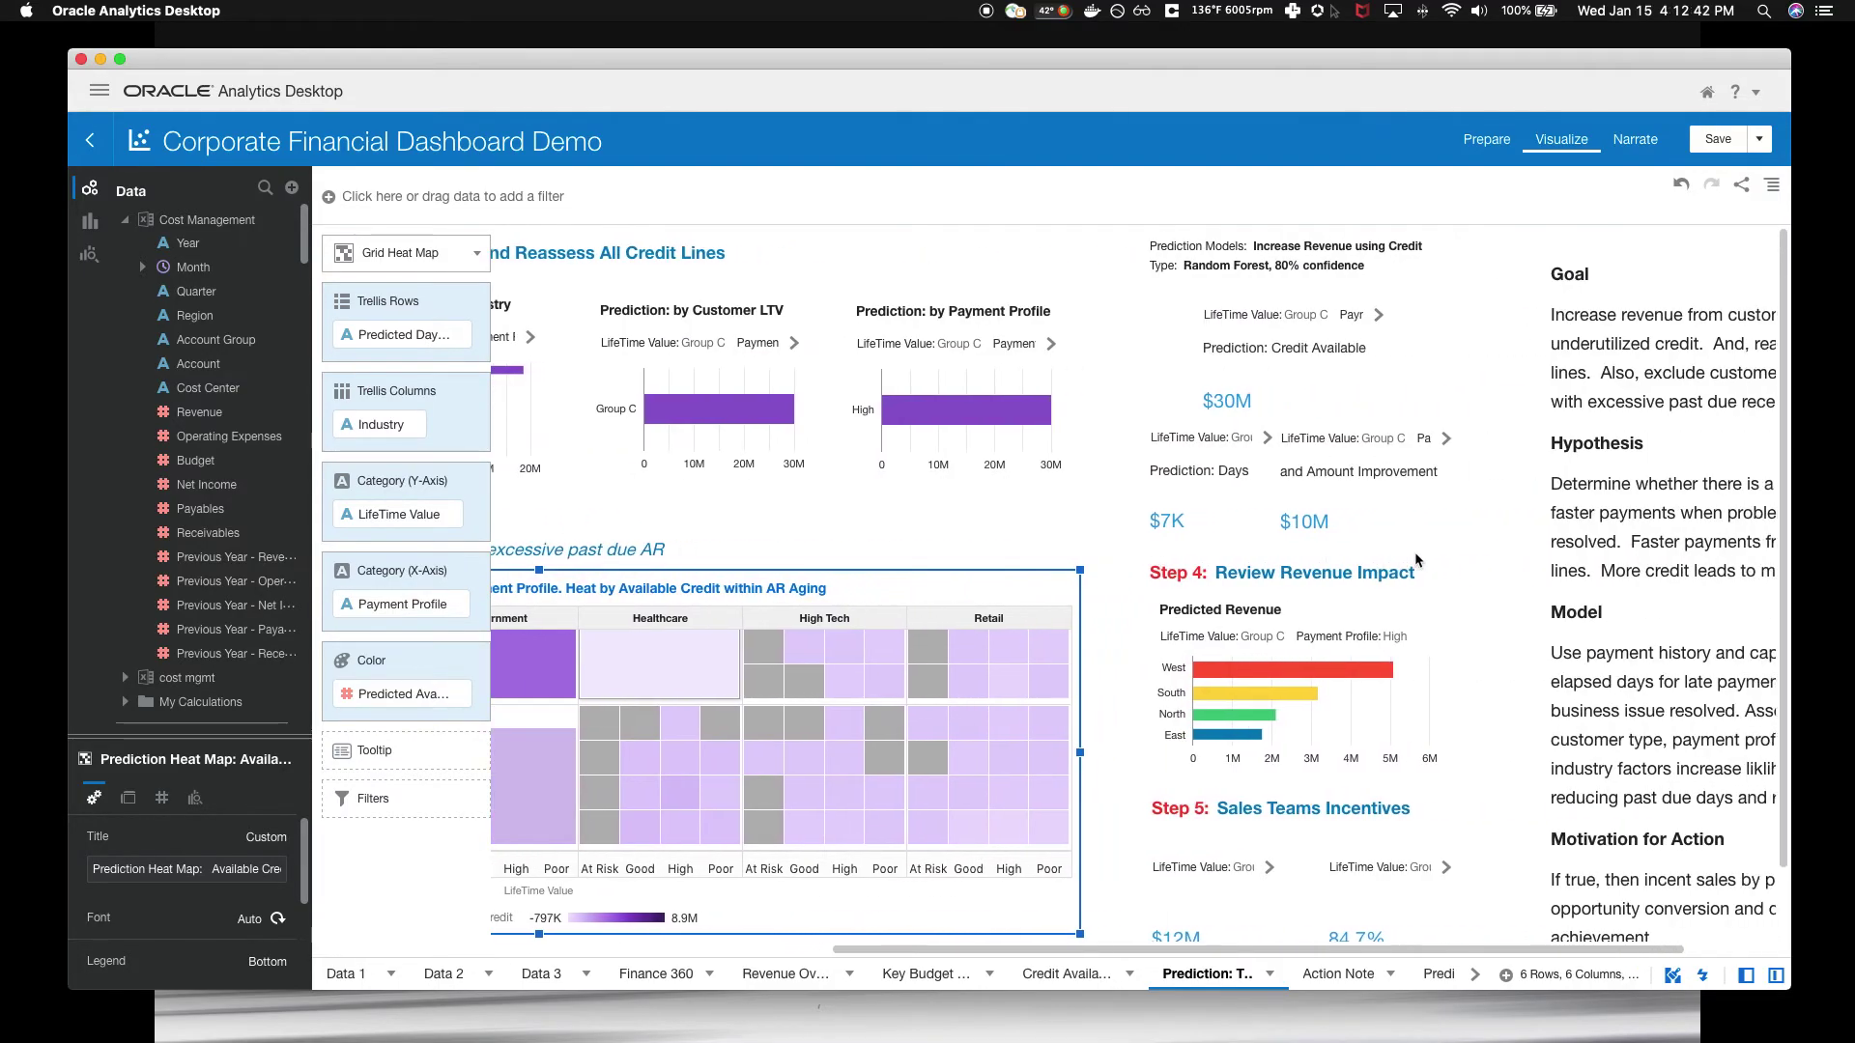
pyautogui.scroll(-2, 1414, 552)
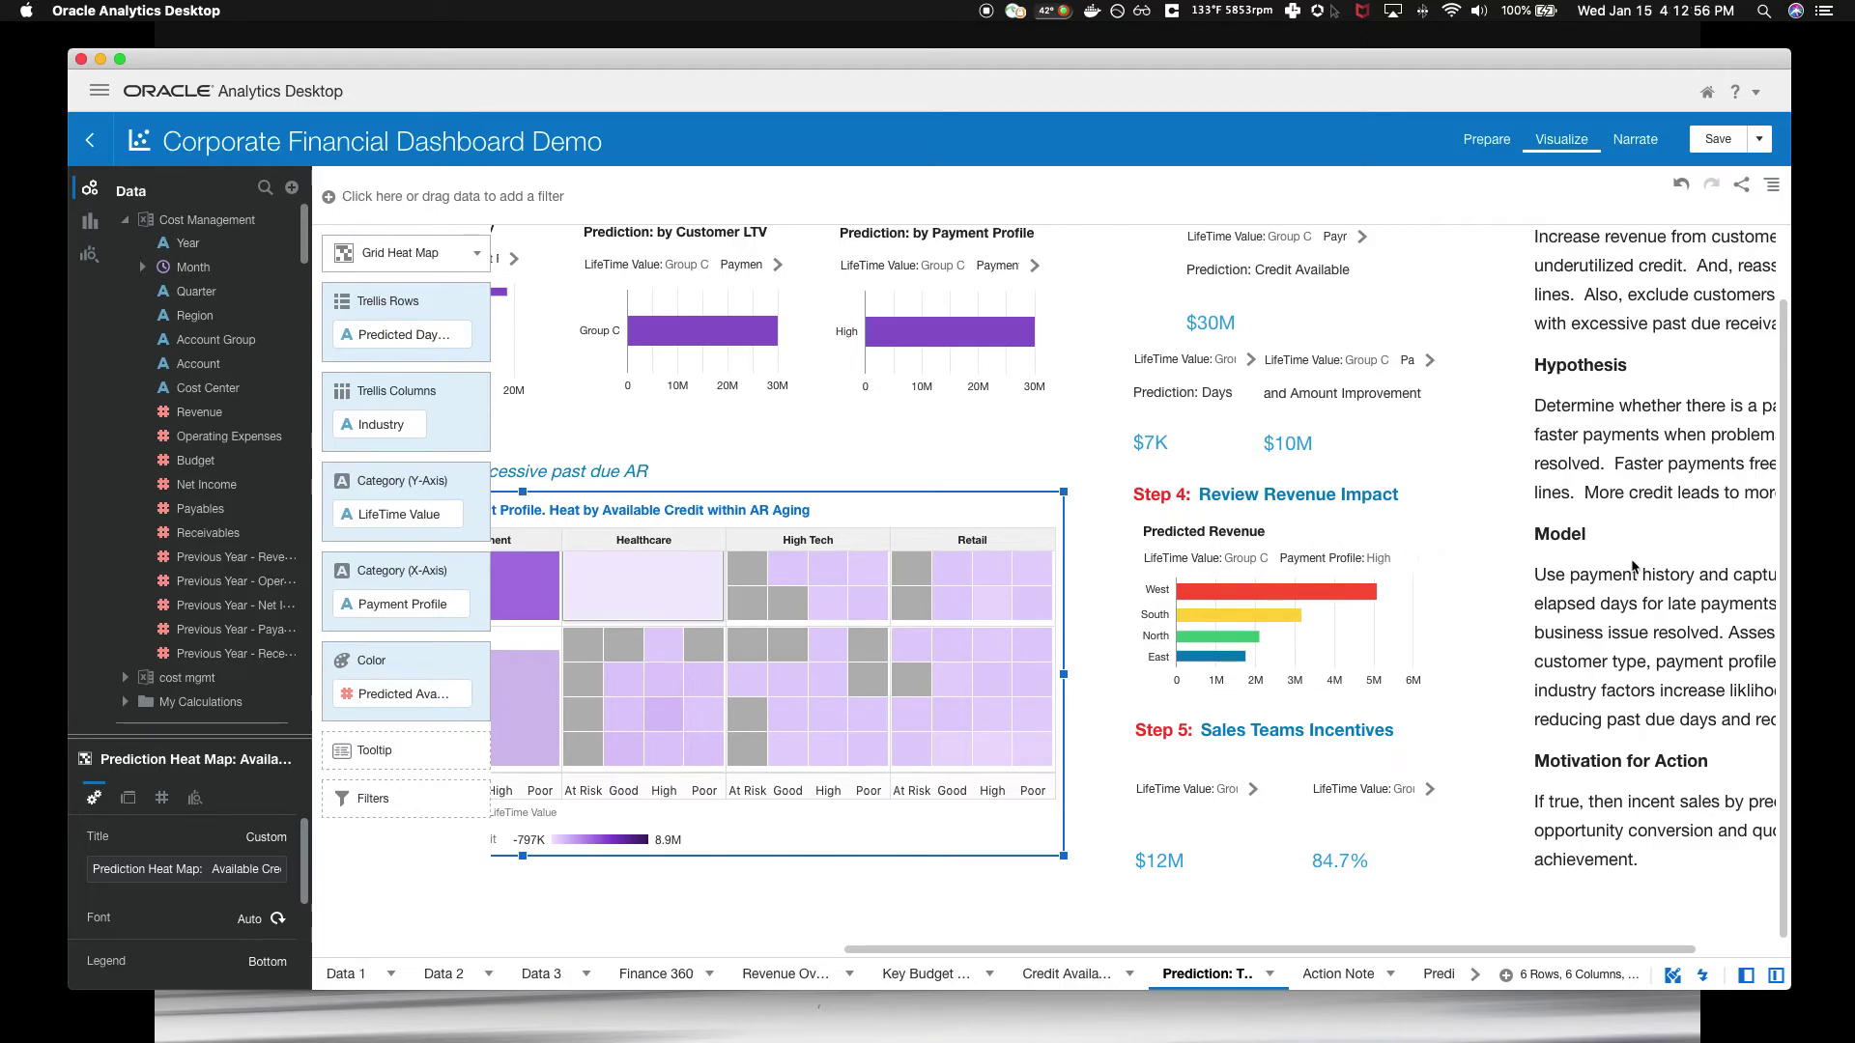
pyautogui.hscroll(2, 1366, 501)
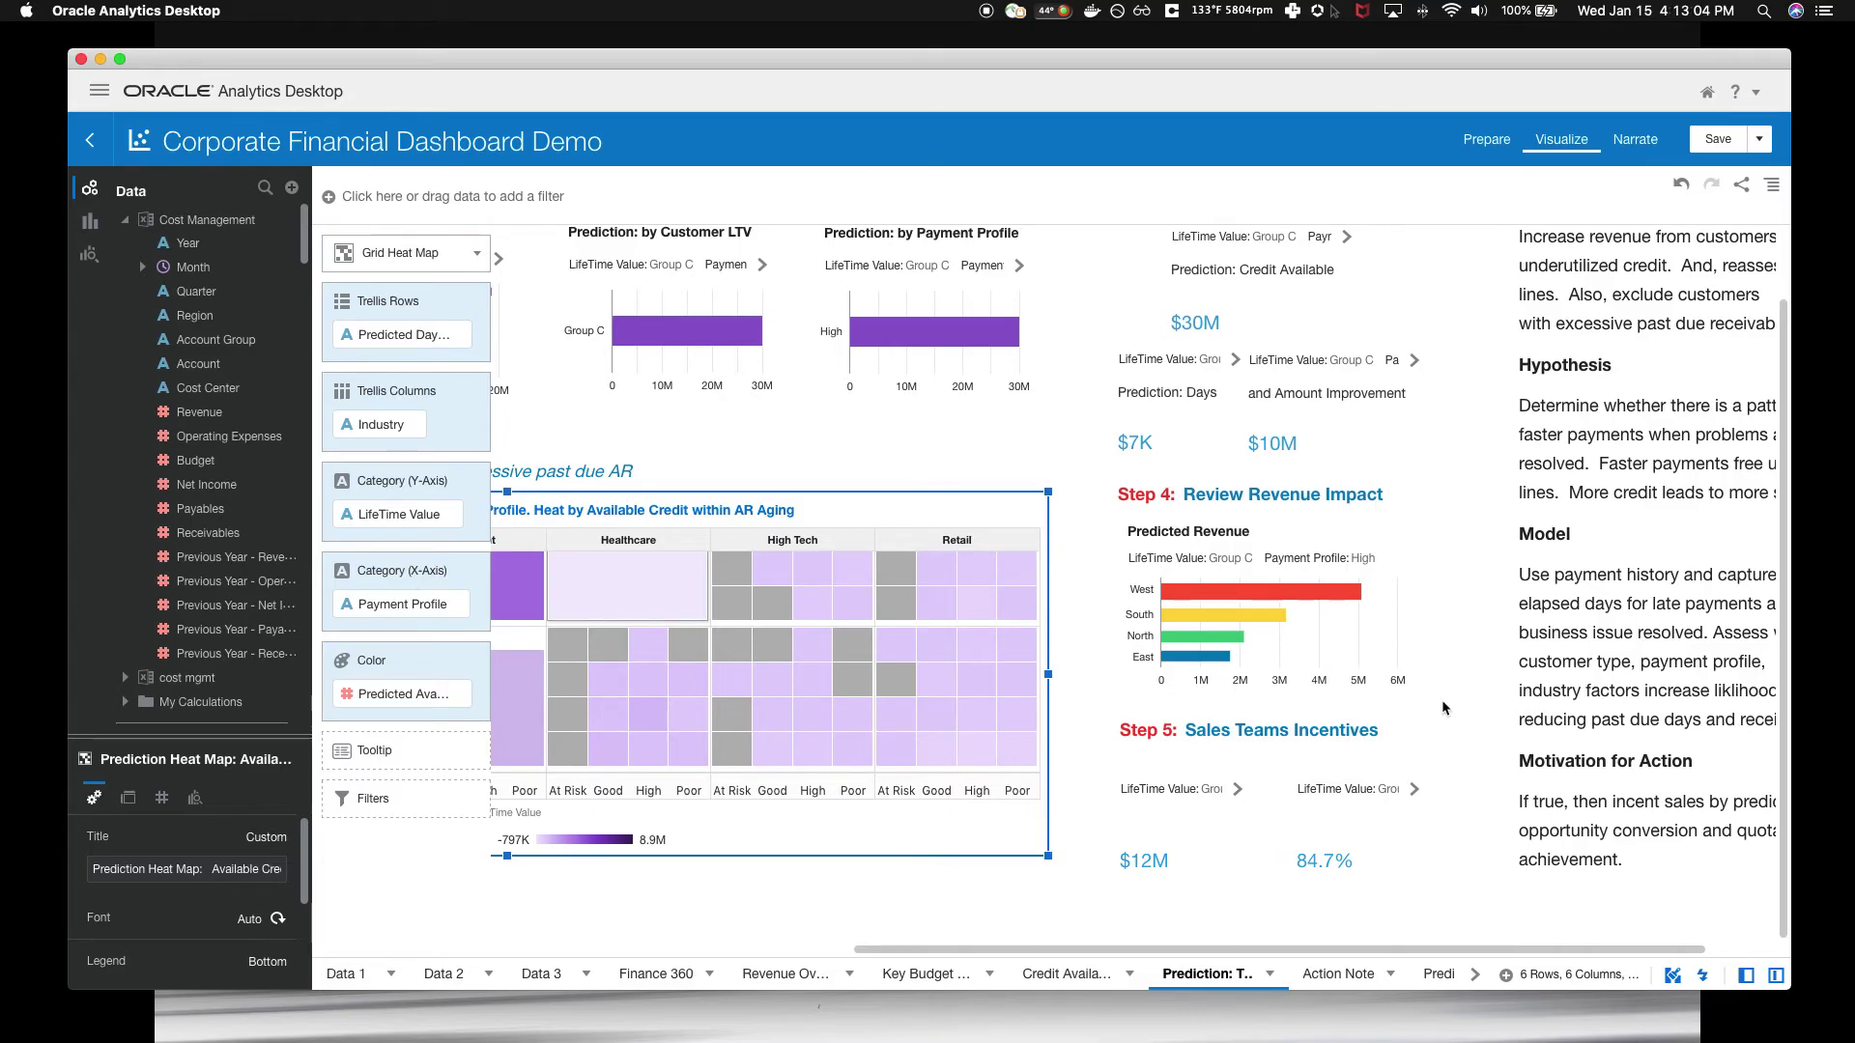
pyautogui.moveTo(1326, 823)
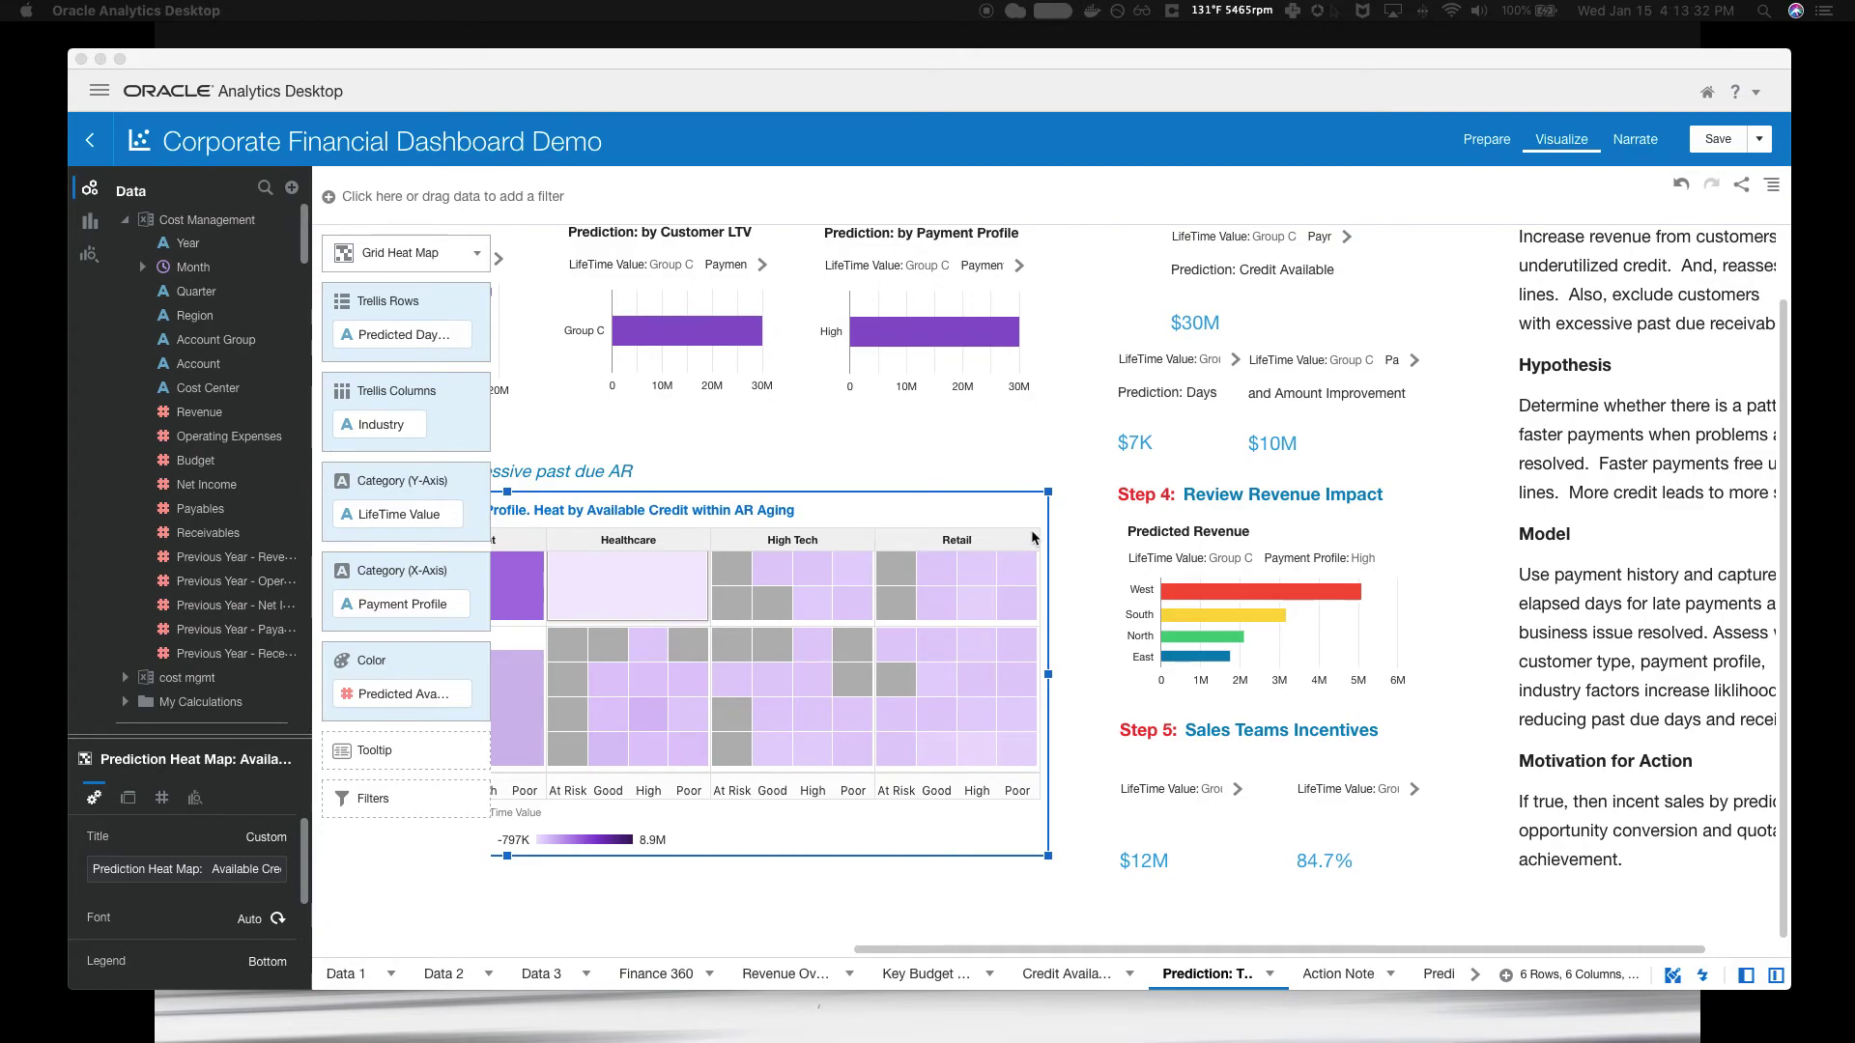
pyautogui.hscroll(-5, 1030, 530)
pyautogui.hscroll(6, 1030, 529)
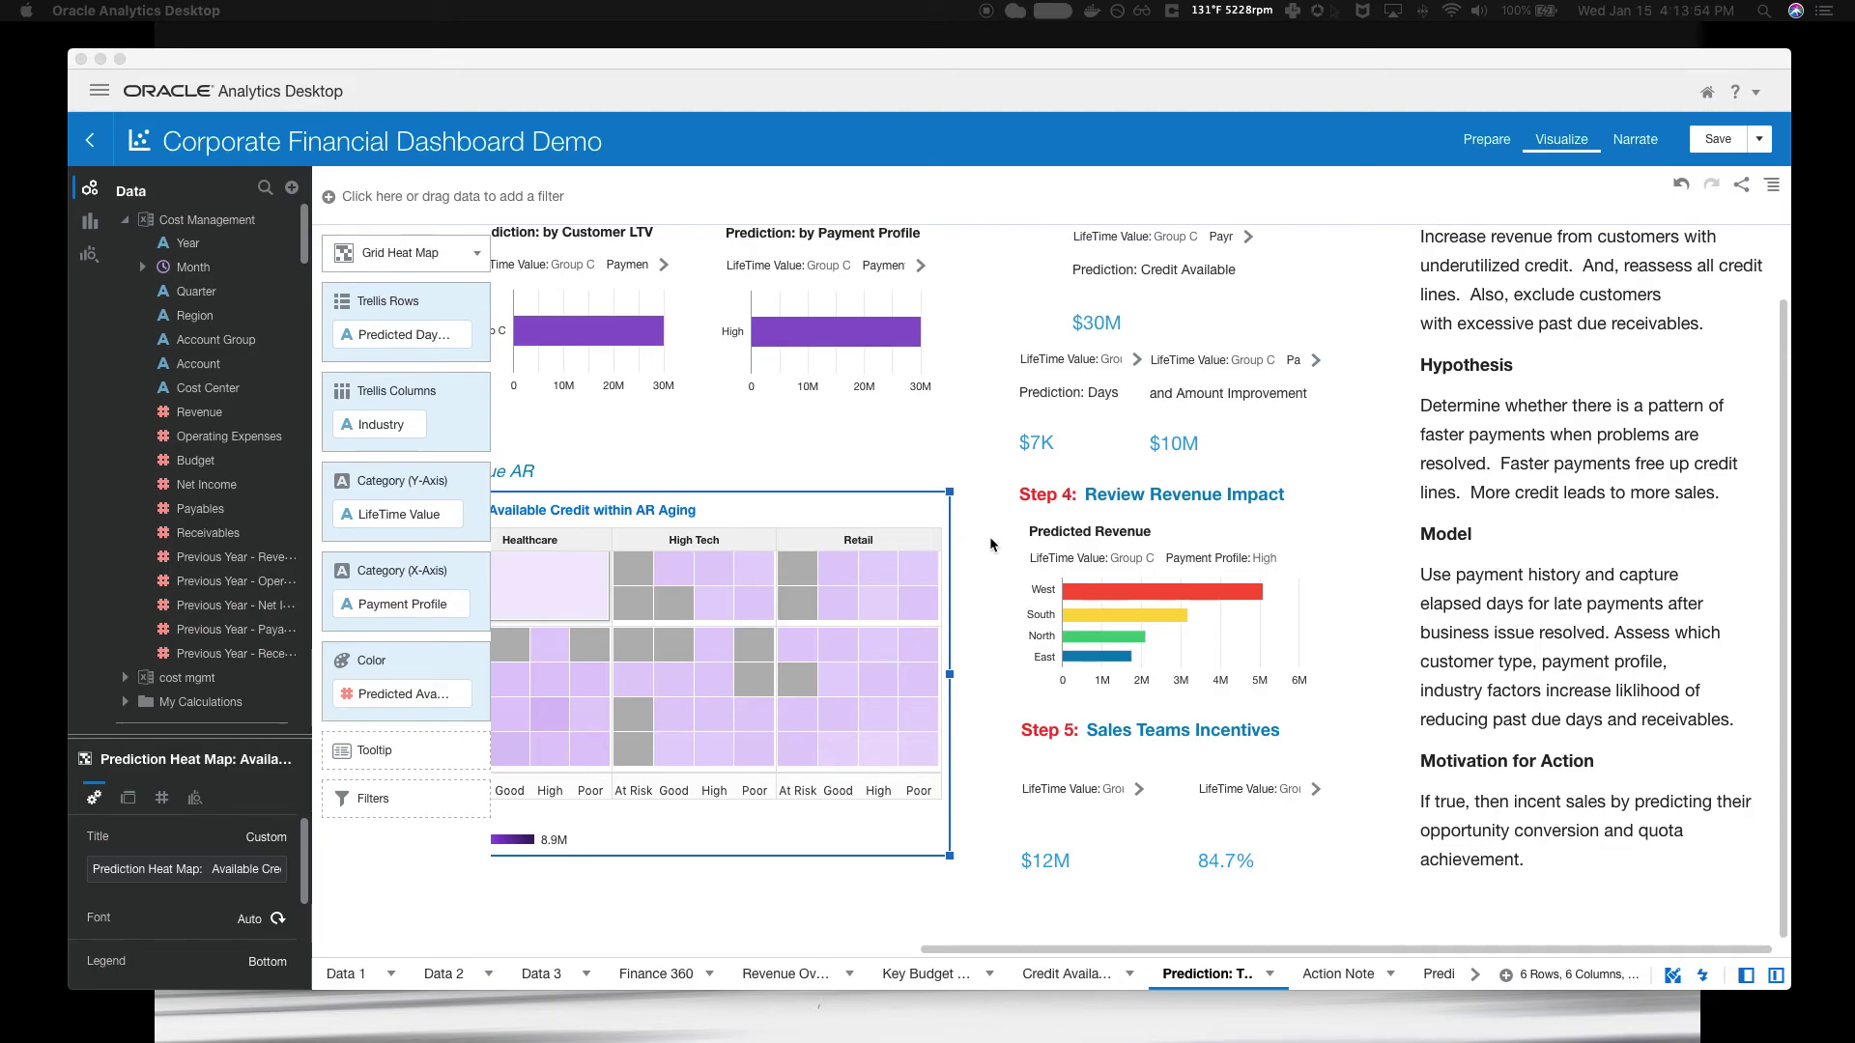
pyautogui.hscroll(-10, 1335, 508)
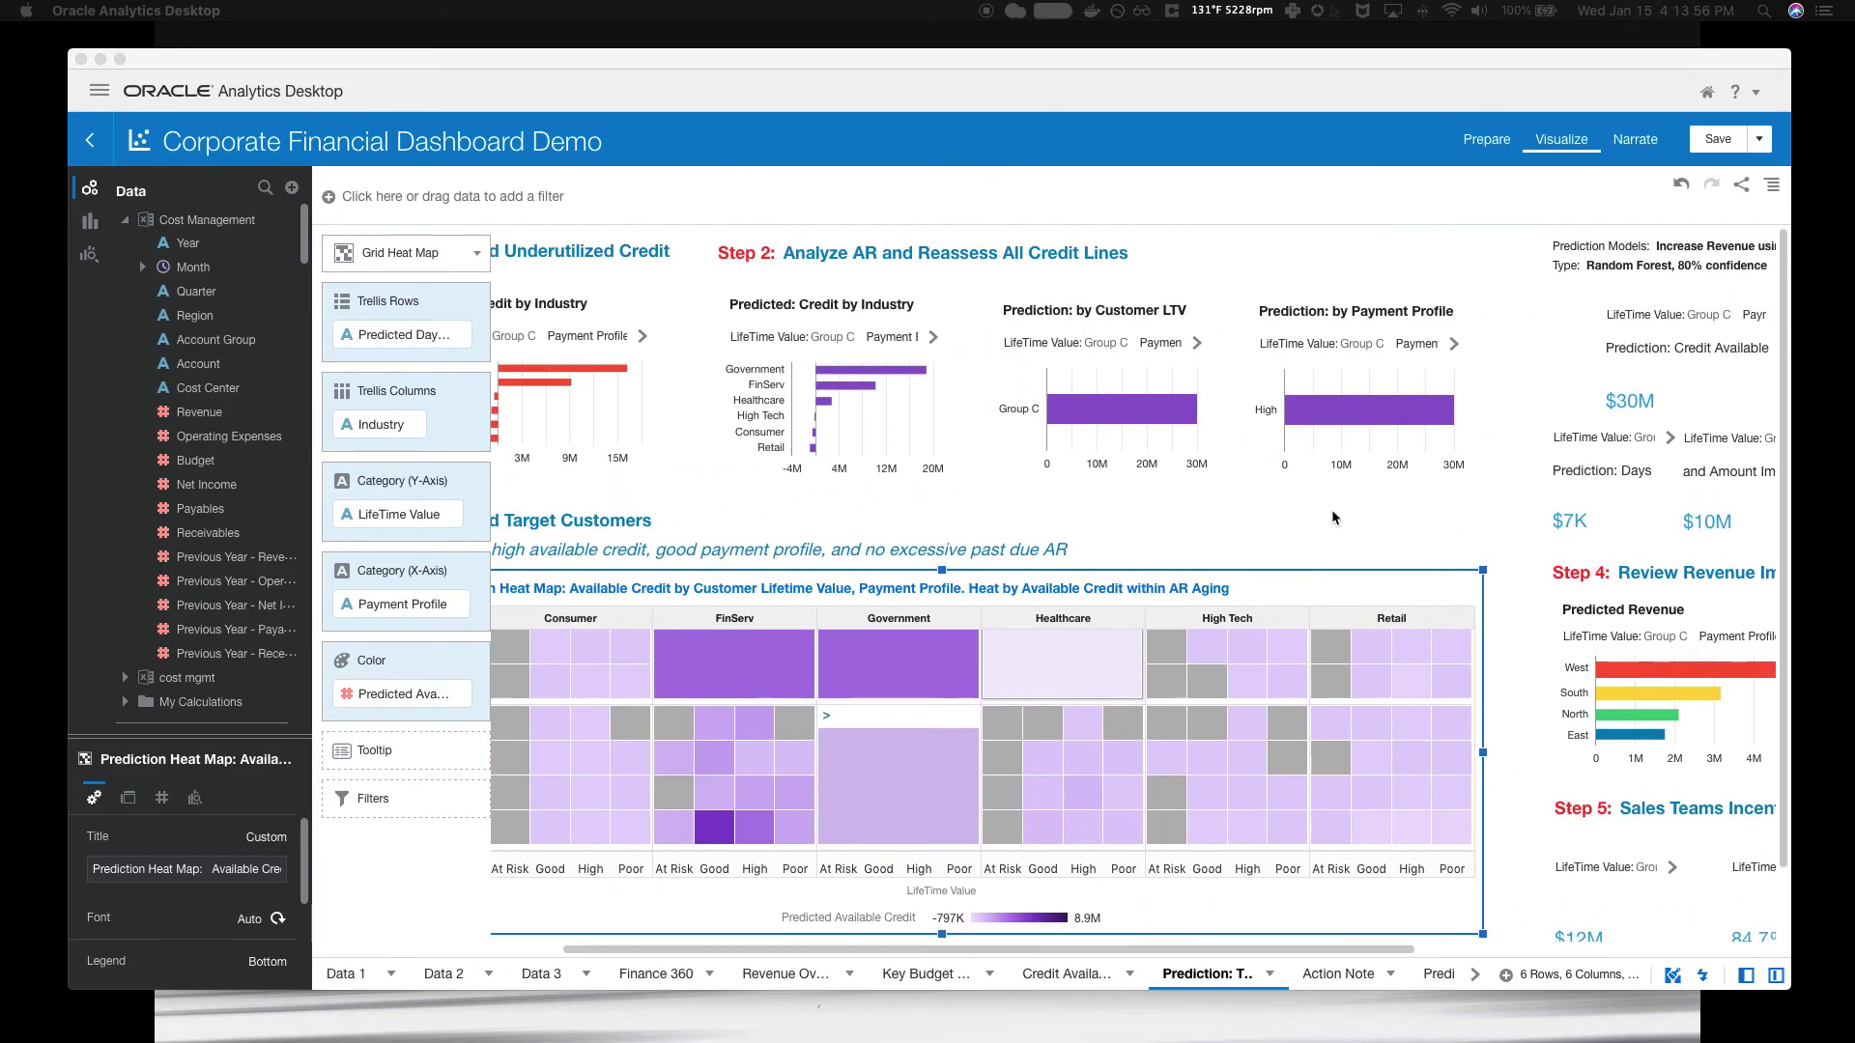
pyautogui.hscroll(-3, 1331, 512)
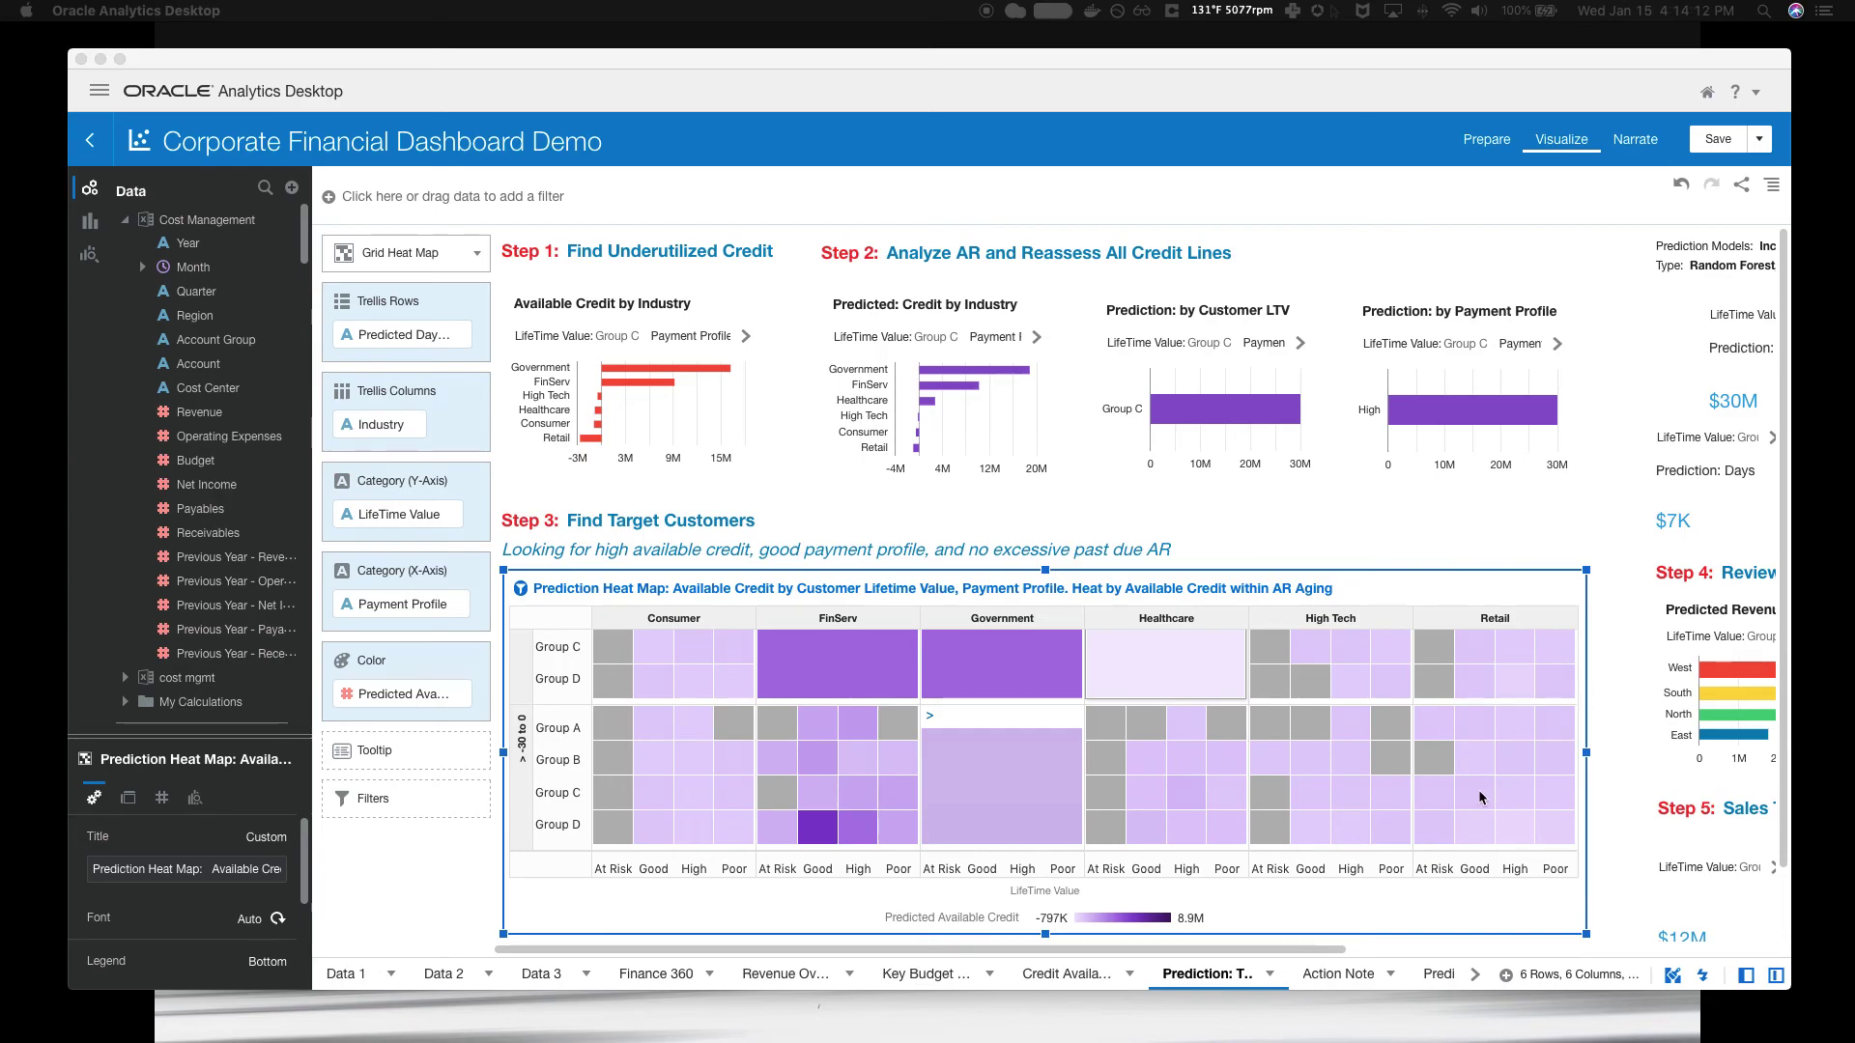
pyautogui.click(1340, 979)
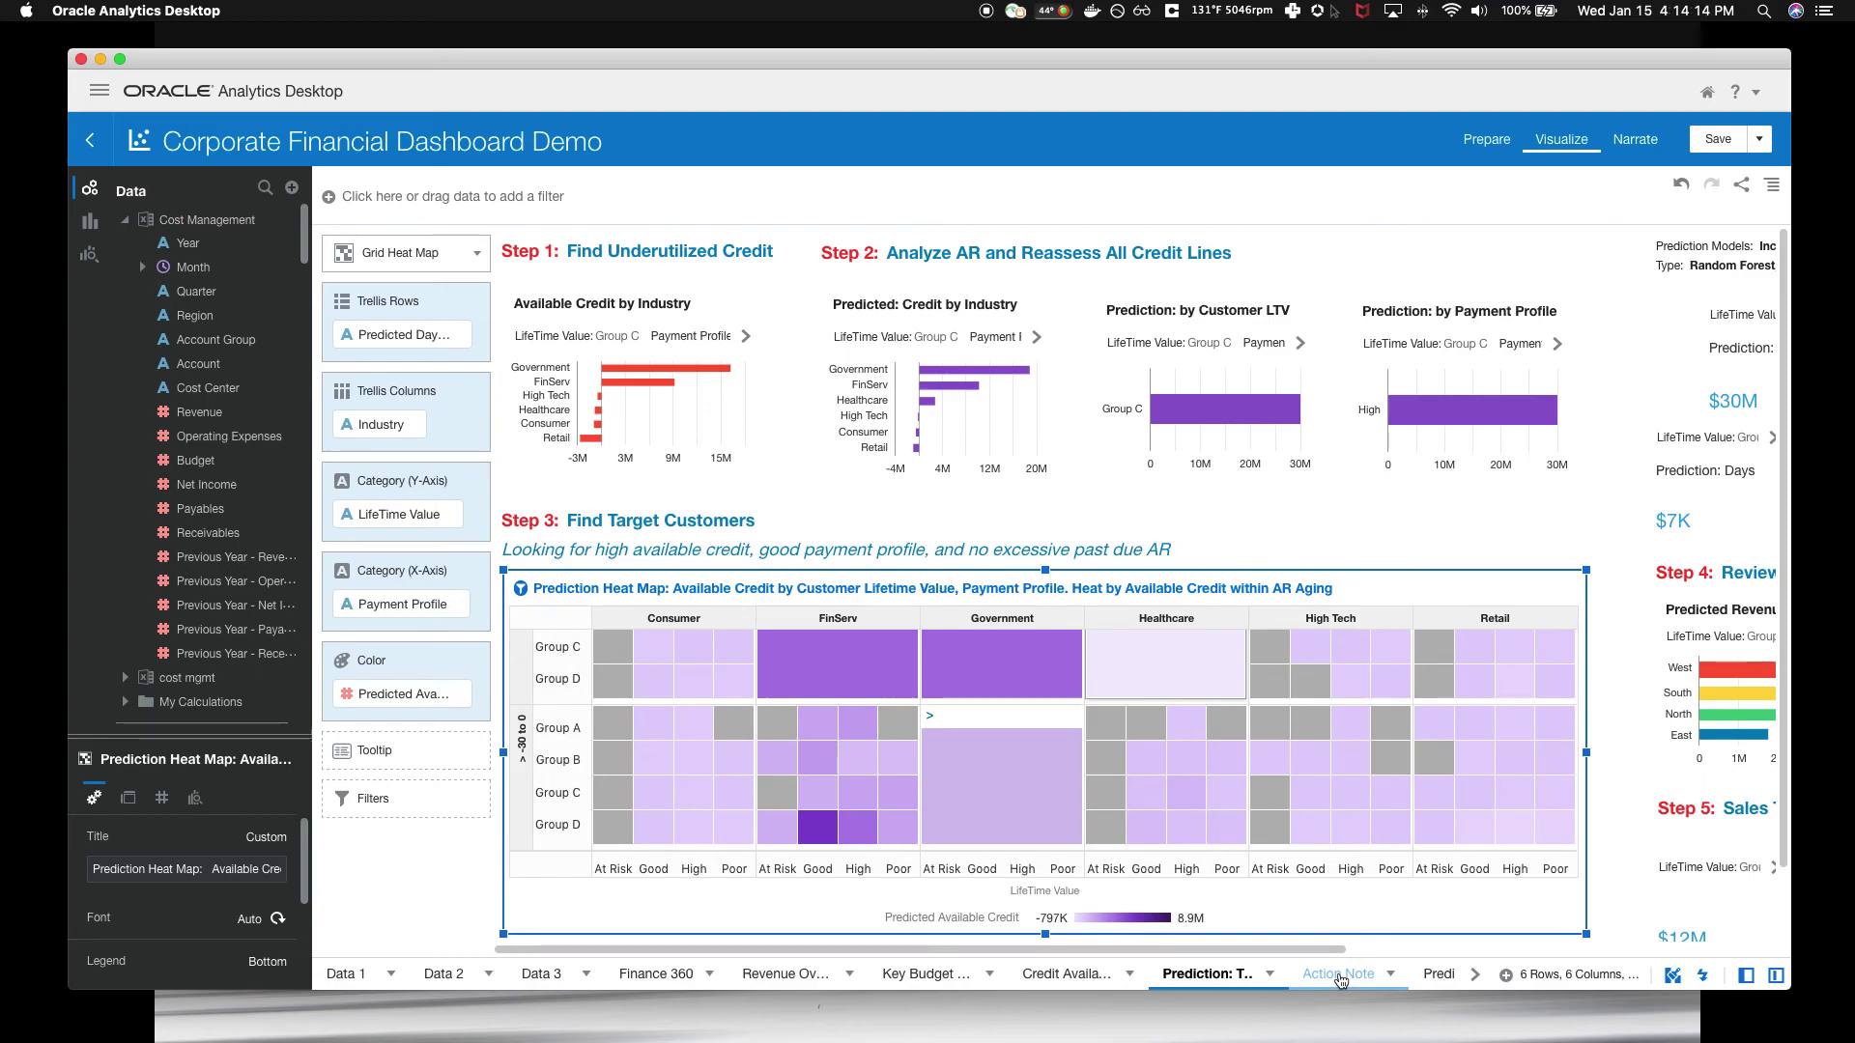
pyautogui.click(1340, 979)
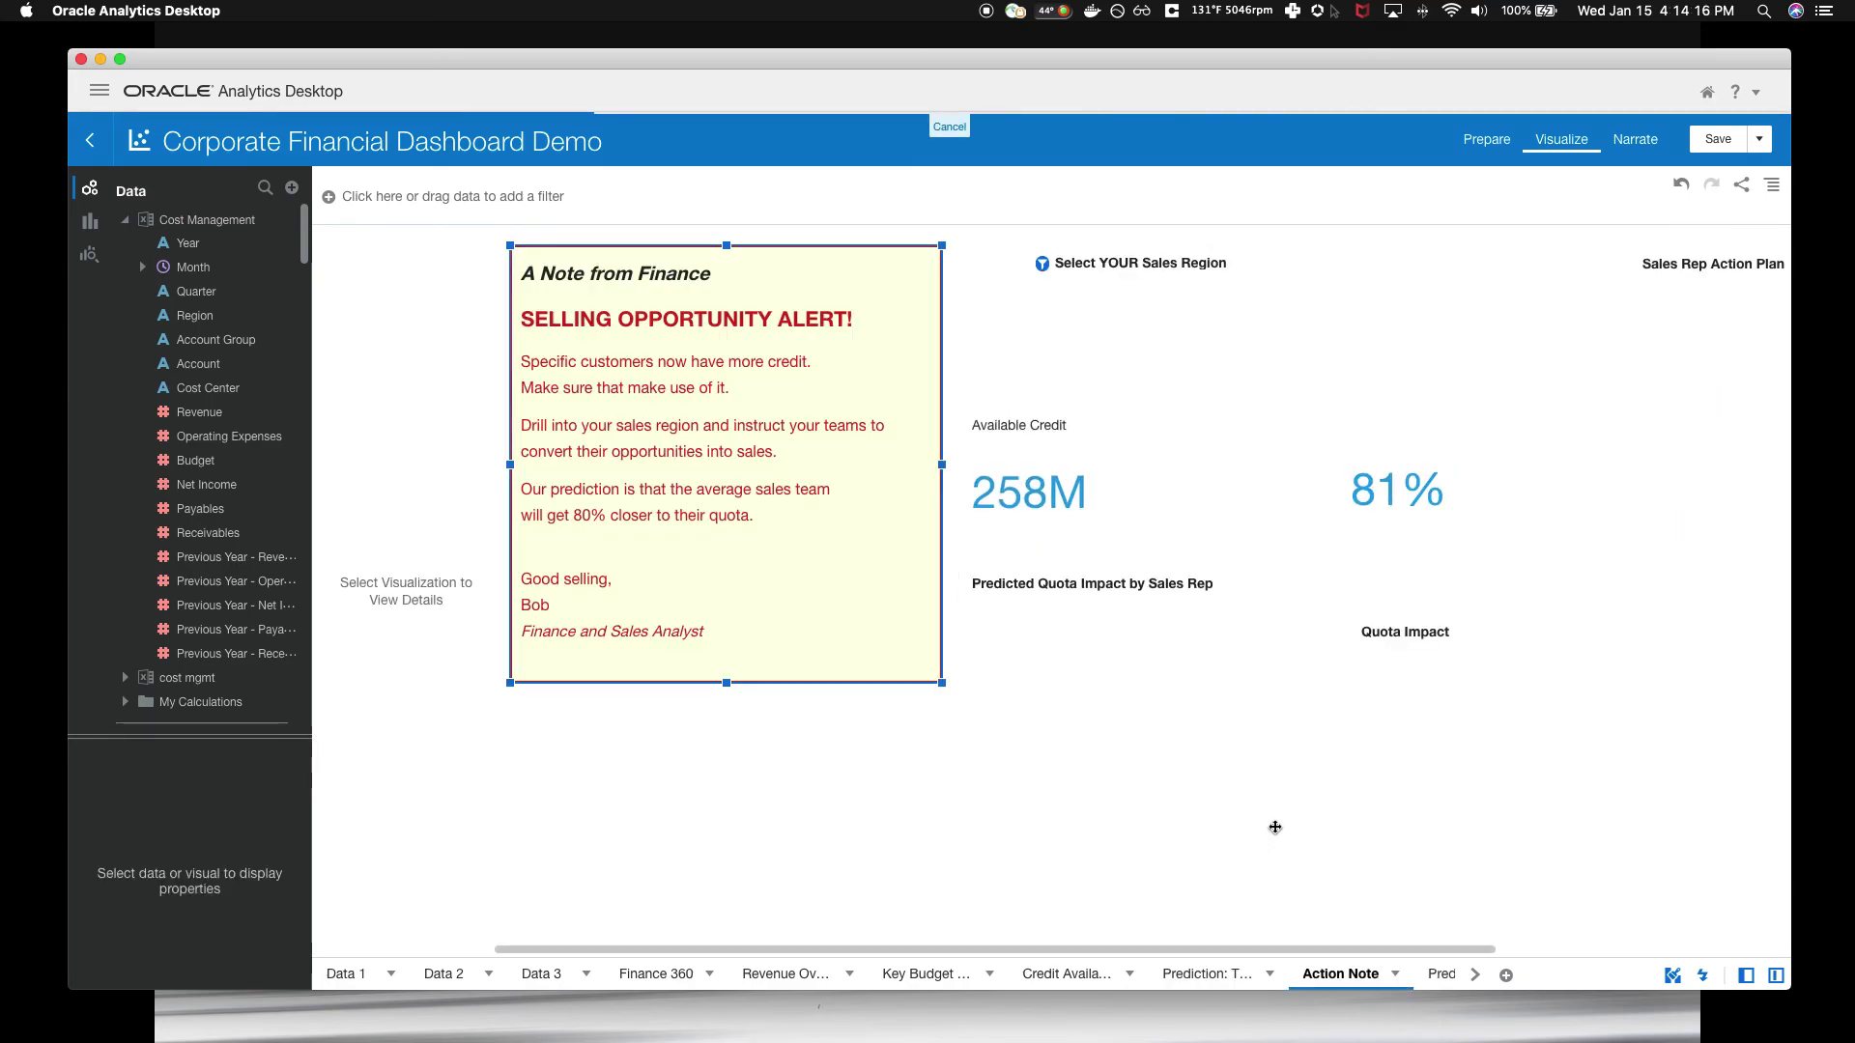